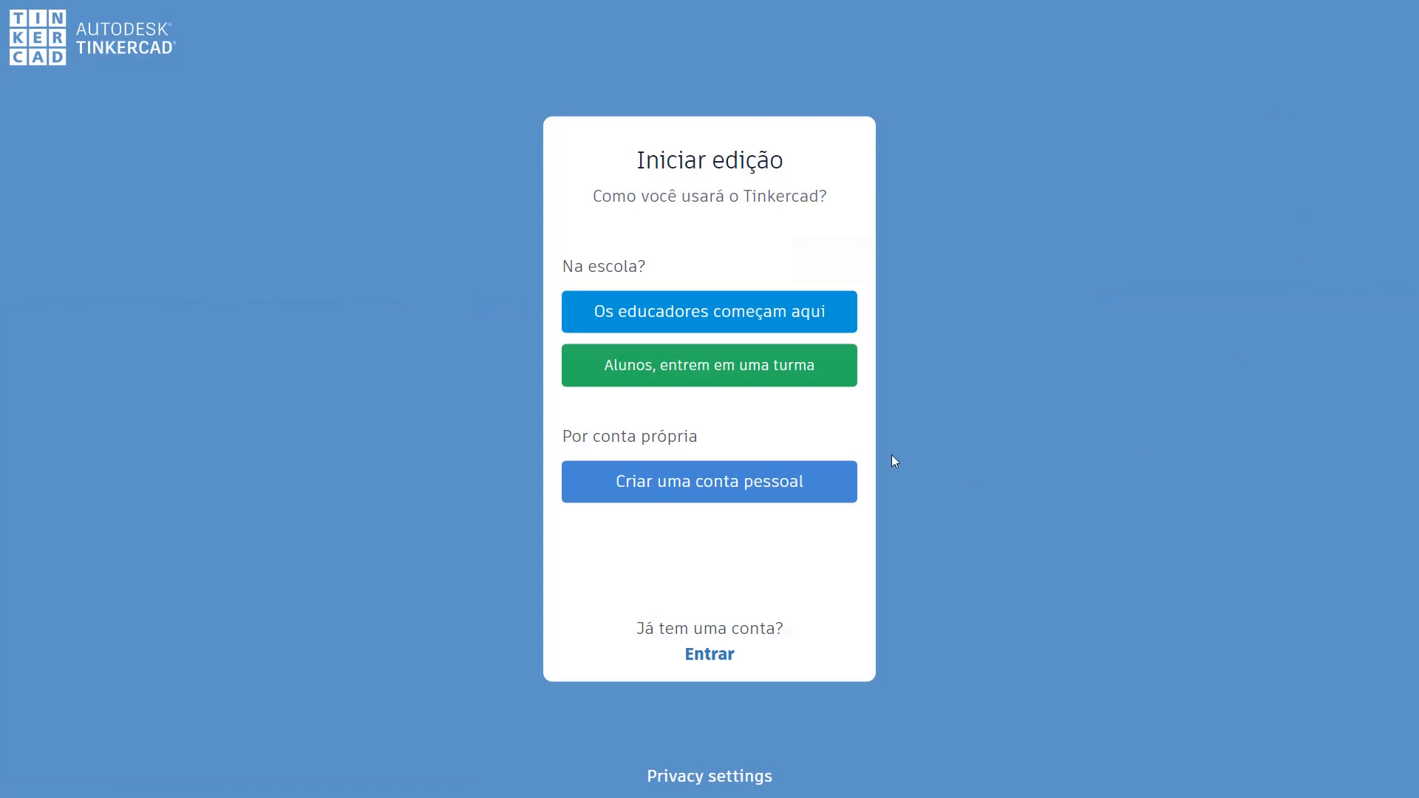
- Sign in to Tinkercad with an existing Google account
left_click(759, 489)
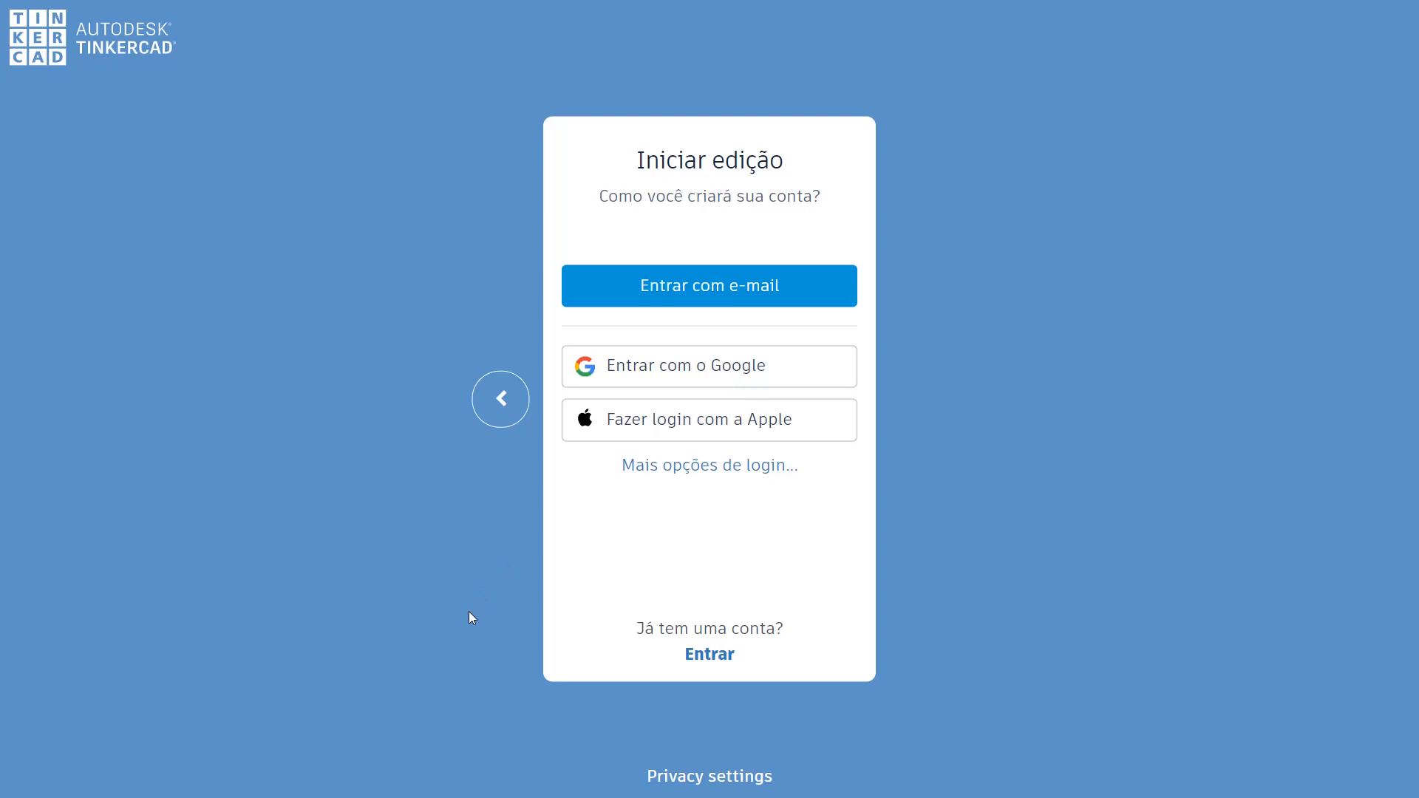
left_click(709, 656)
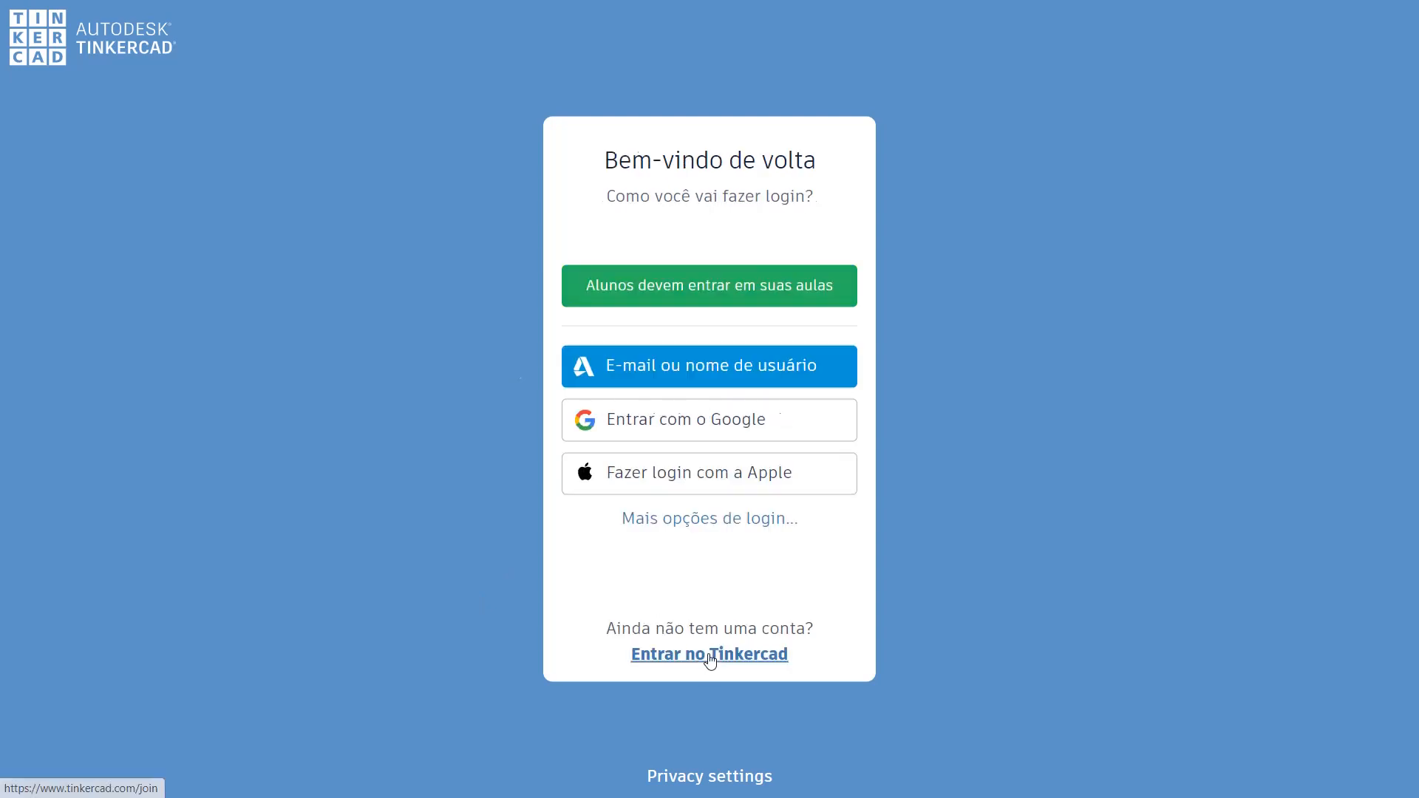
left_click(734, 432)
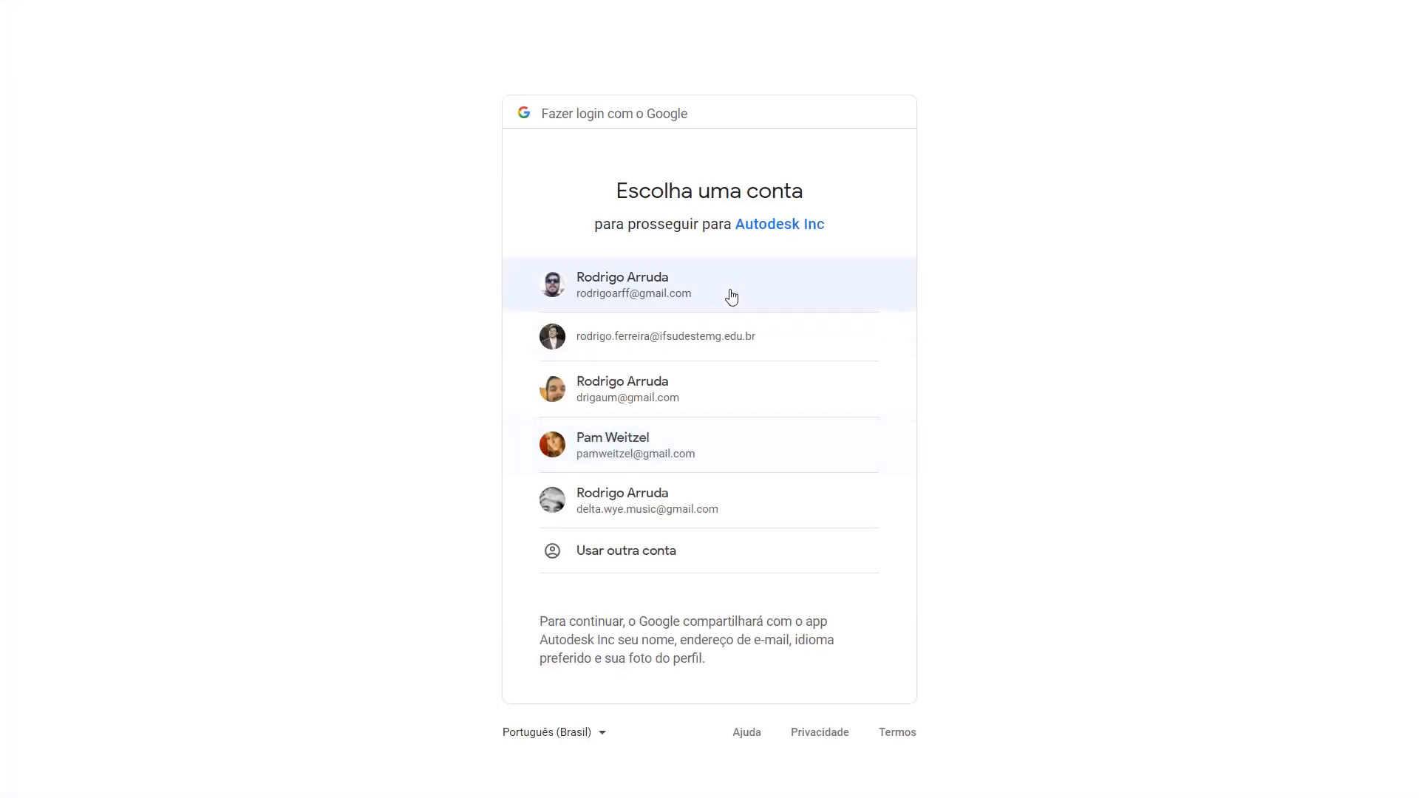
left_click(725, 298)
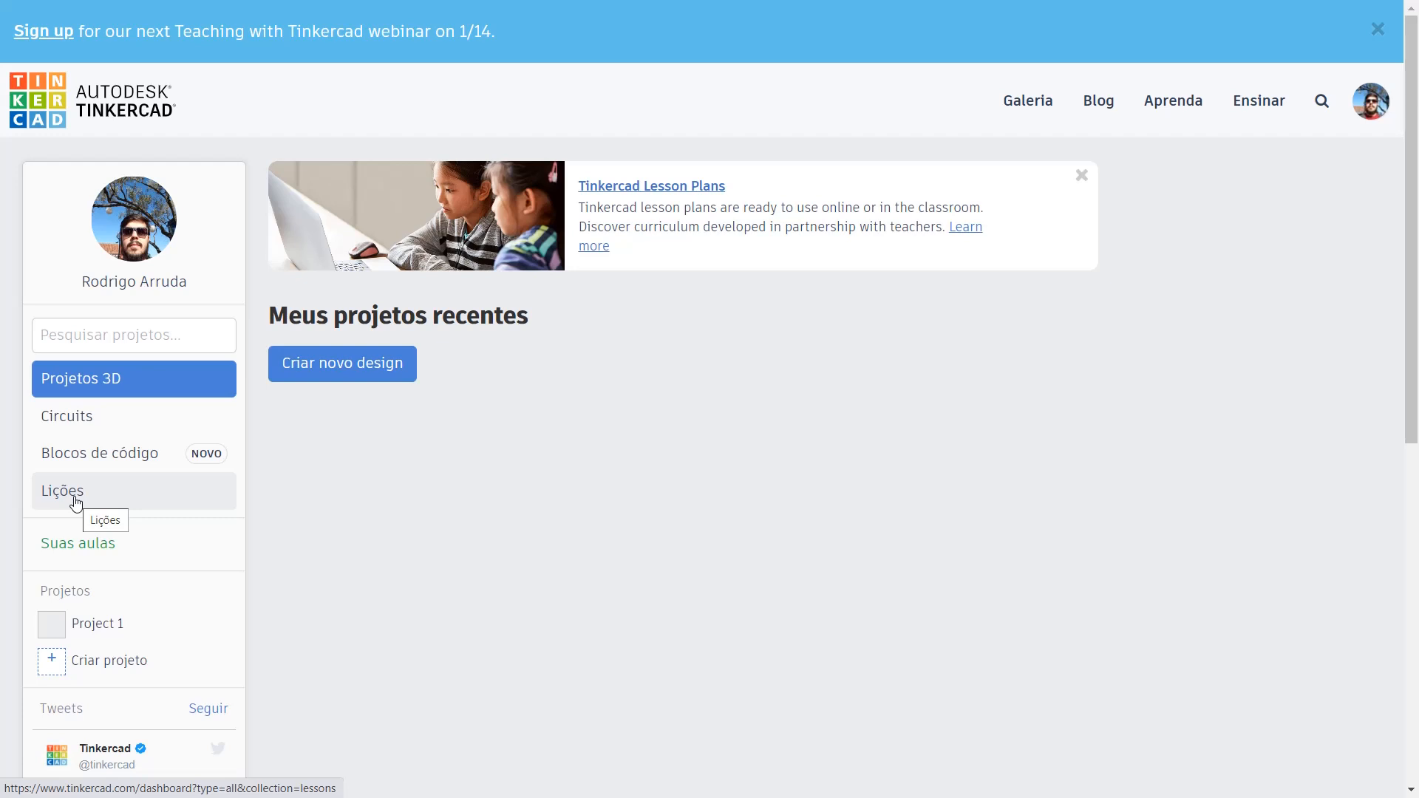
- Create a new circuit from the Circuits section and dismiss the starter-circuits tip
left_click(83, 418)
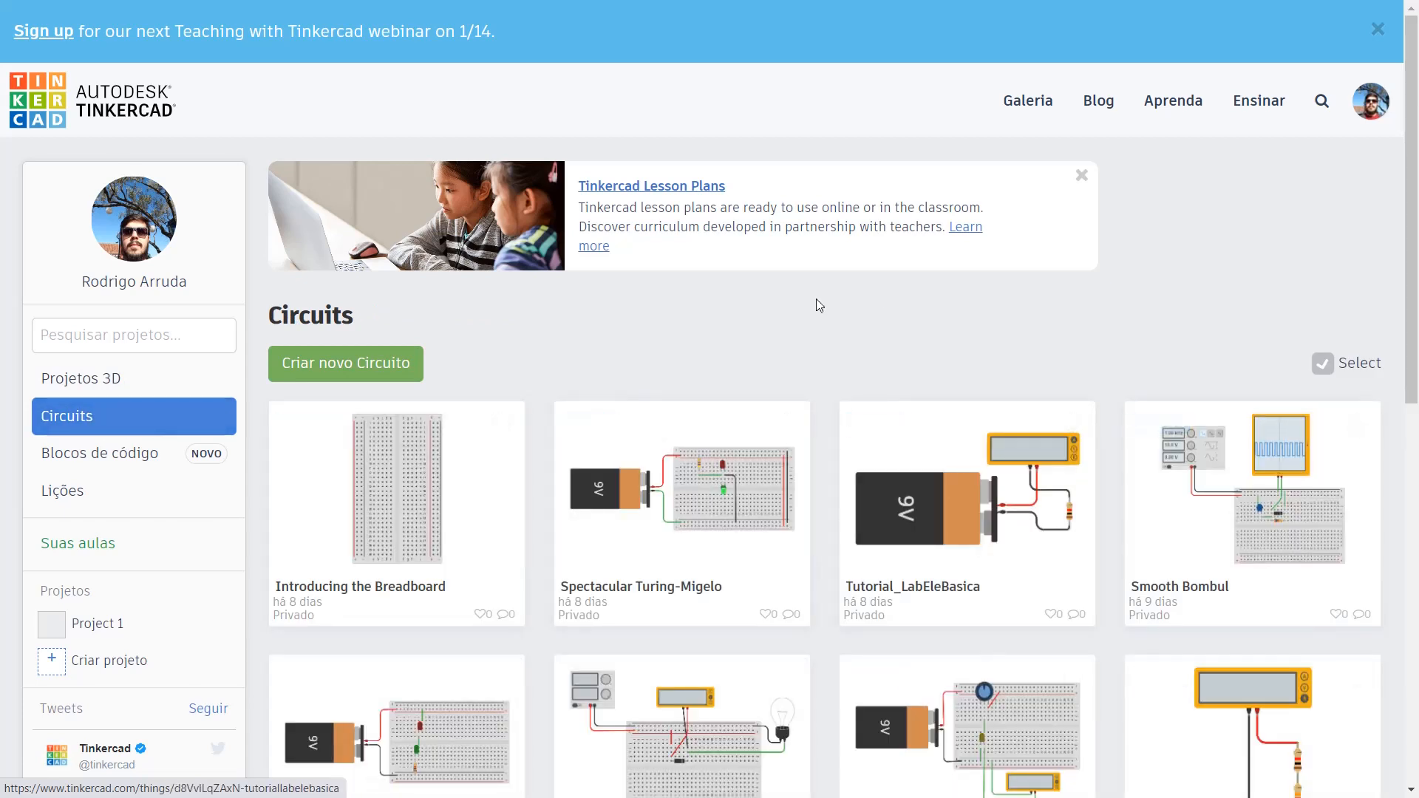
left_click(357, 367)
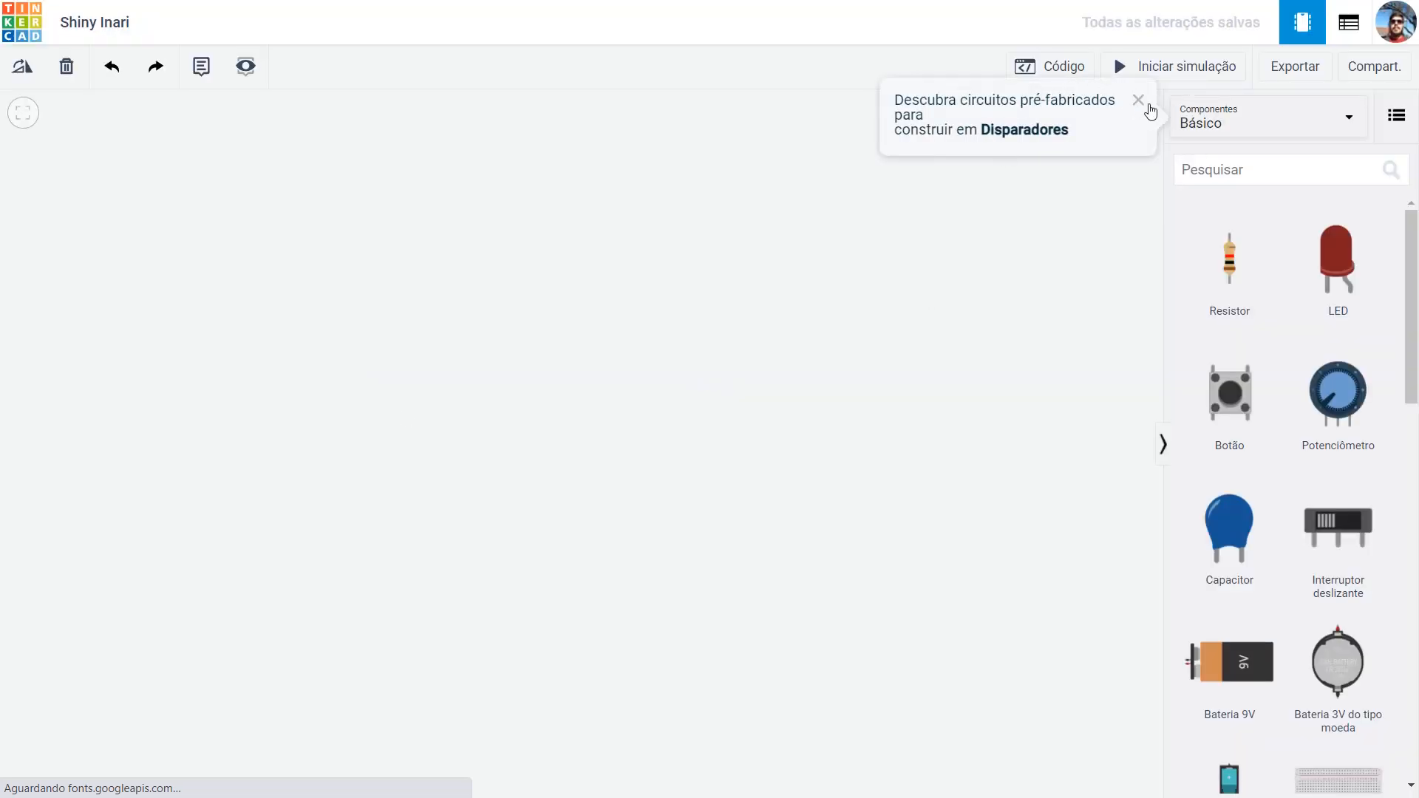
left_click(1139, 102)
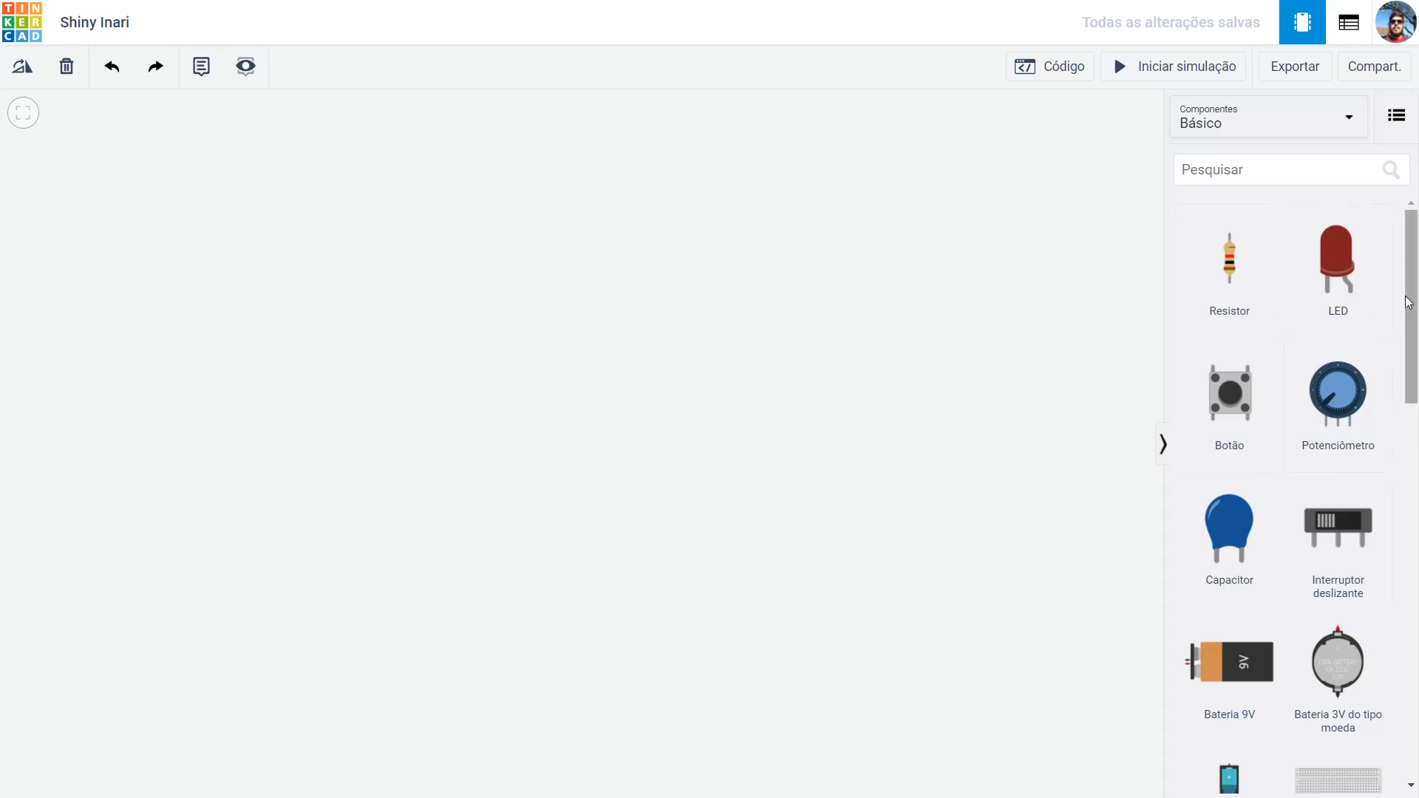
- Show all components in the component library instead of the basic set and look through the list
left_click(1342, 124)
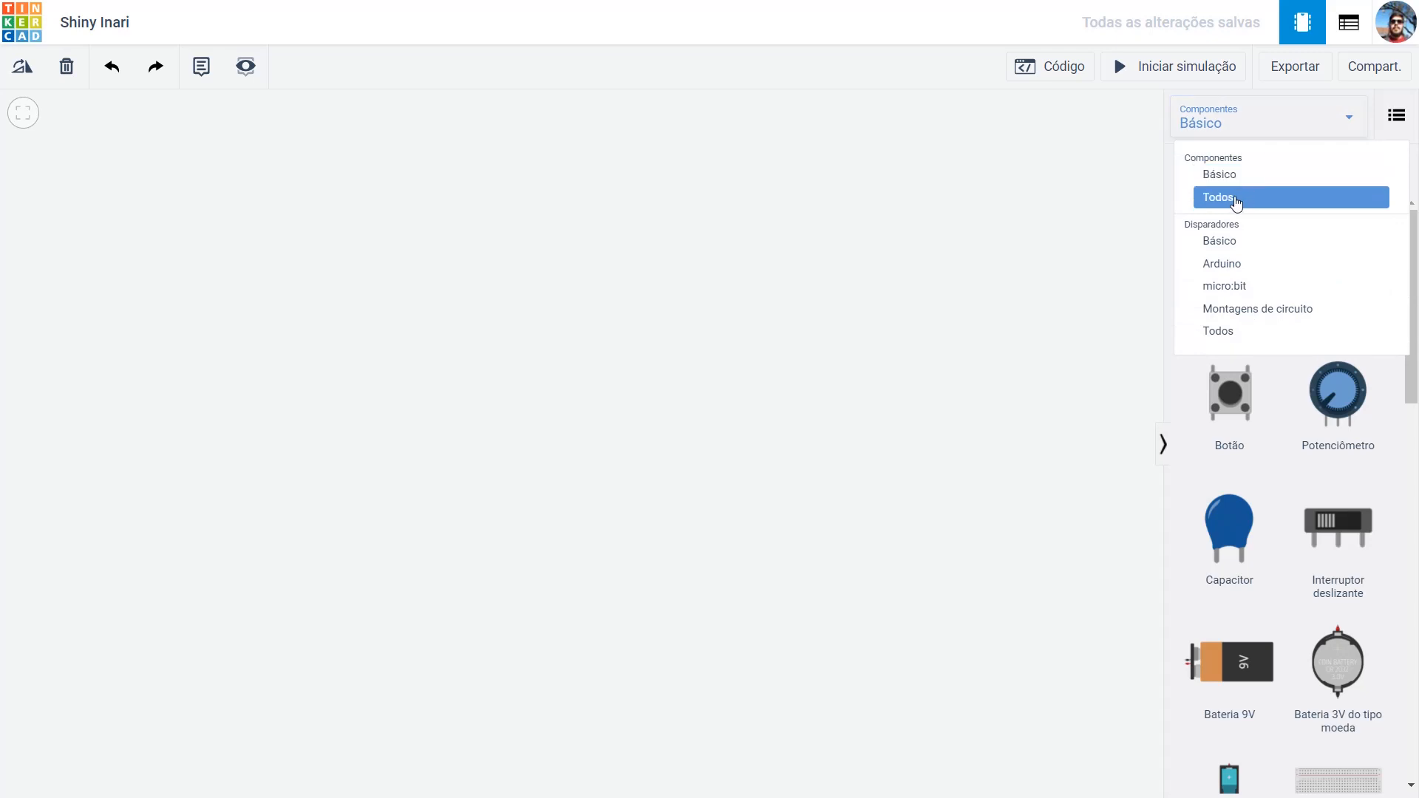
left_click(1236, 177)
mouse_move(1411, 229)
left_mouse_down()
mouse_move(1413, 630)
mouse_move(1414, 222)
left_mouse_up()
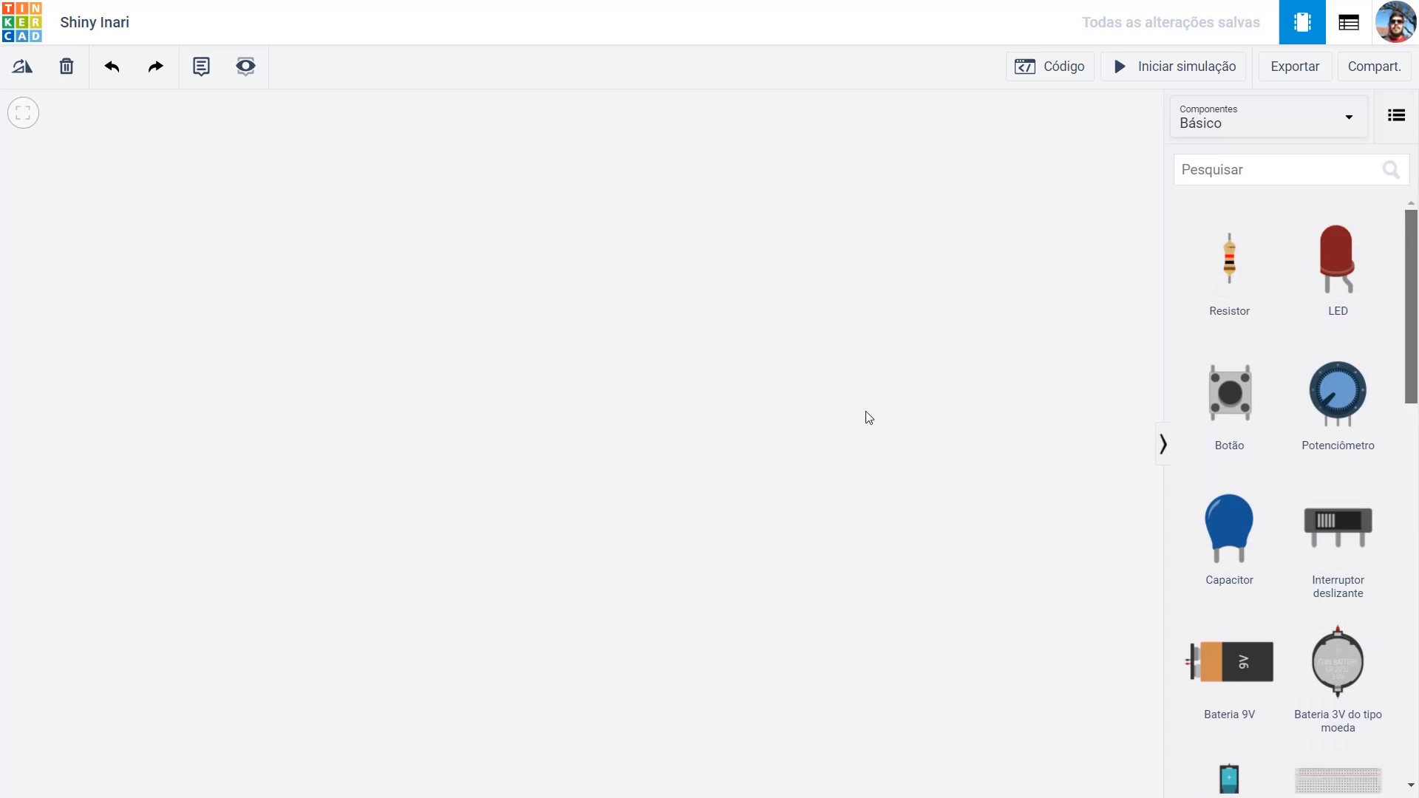
left_click(1350, 118)
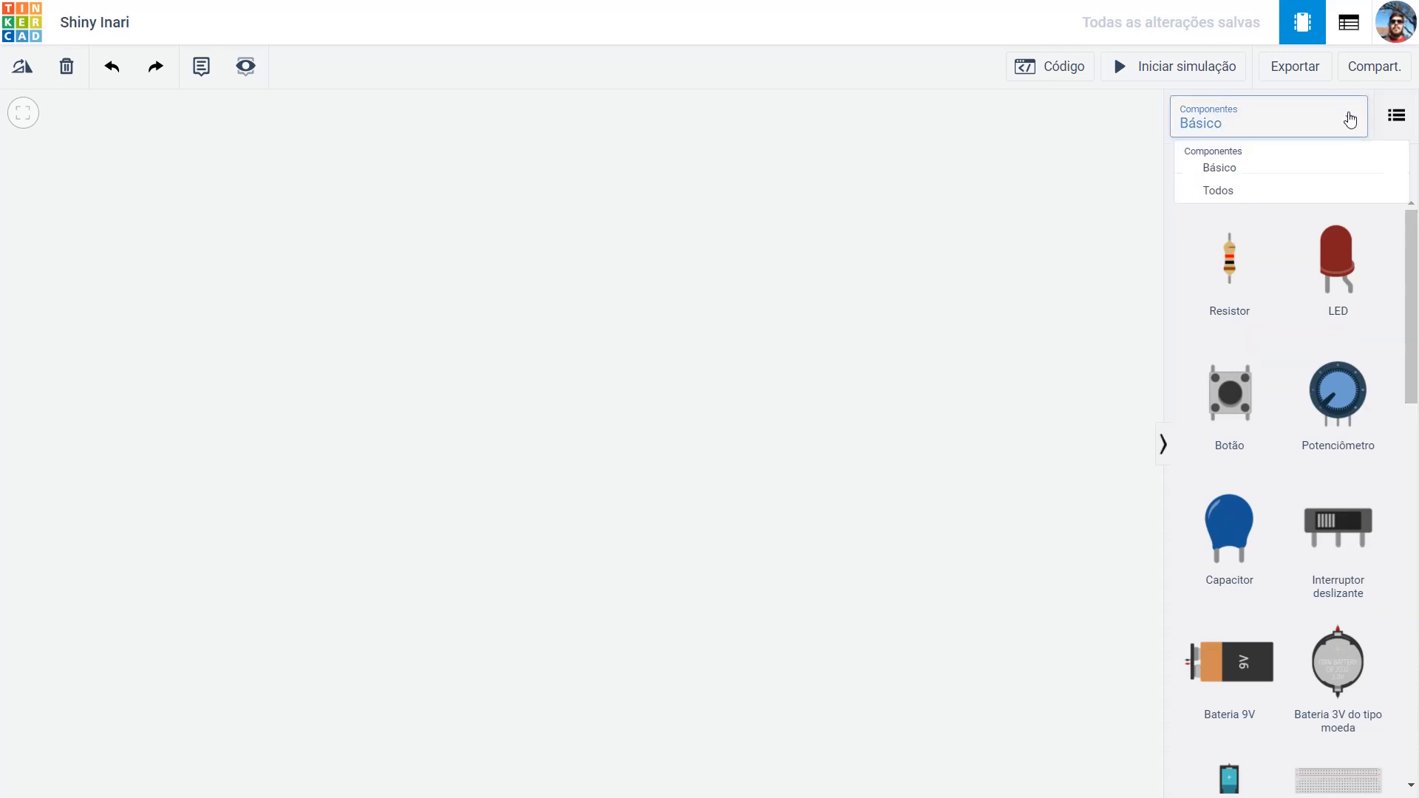
left_click(1234, 201)
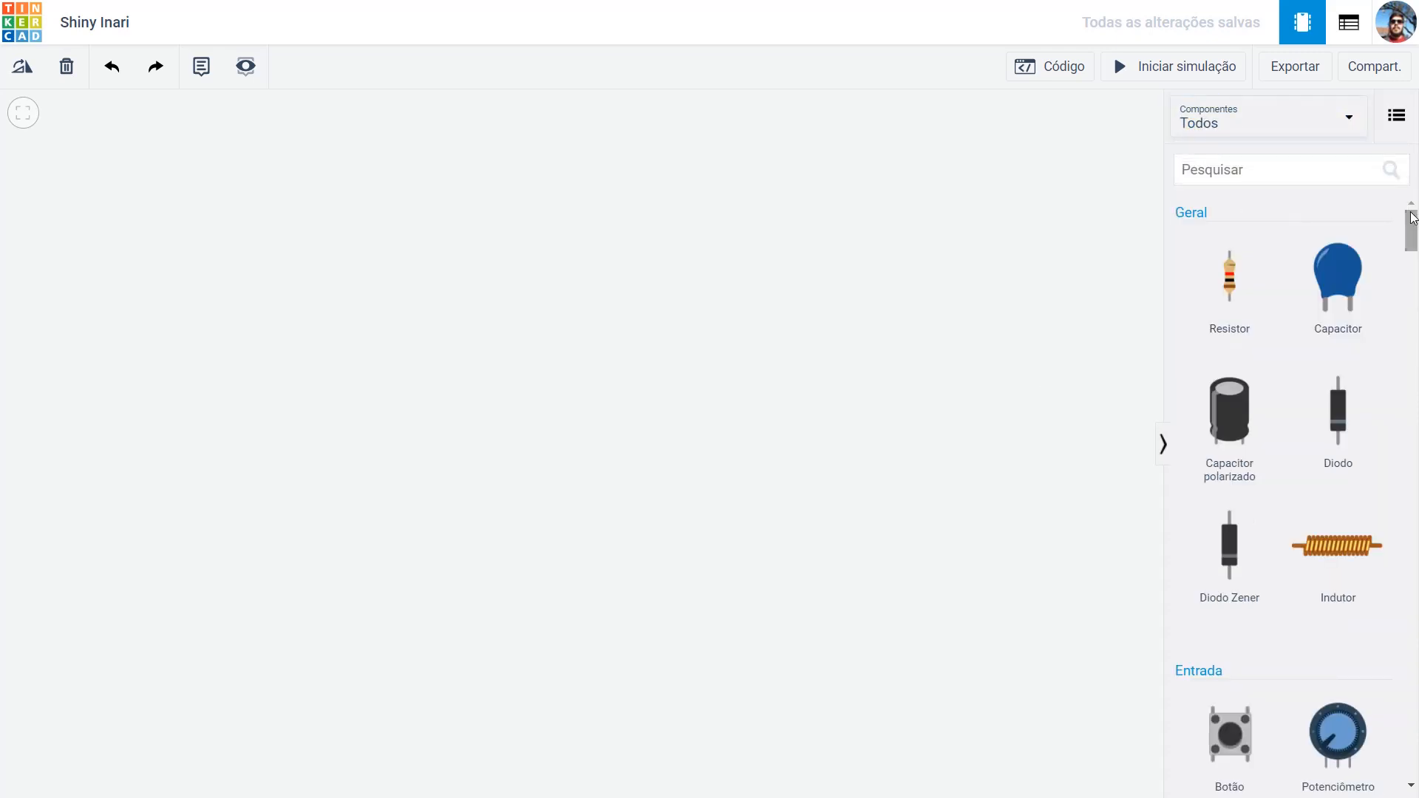
scroll(1331, 443, "down", 20)
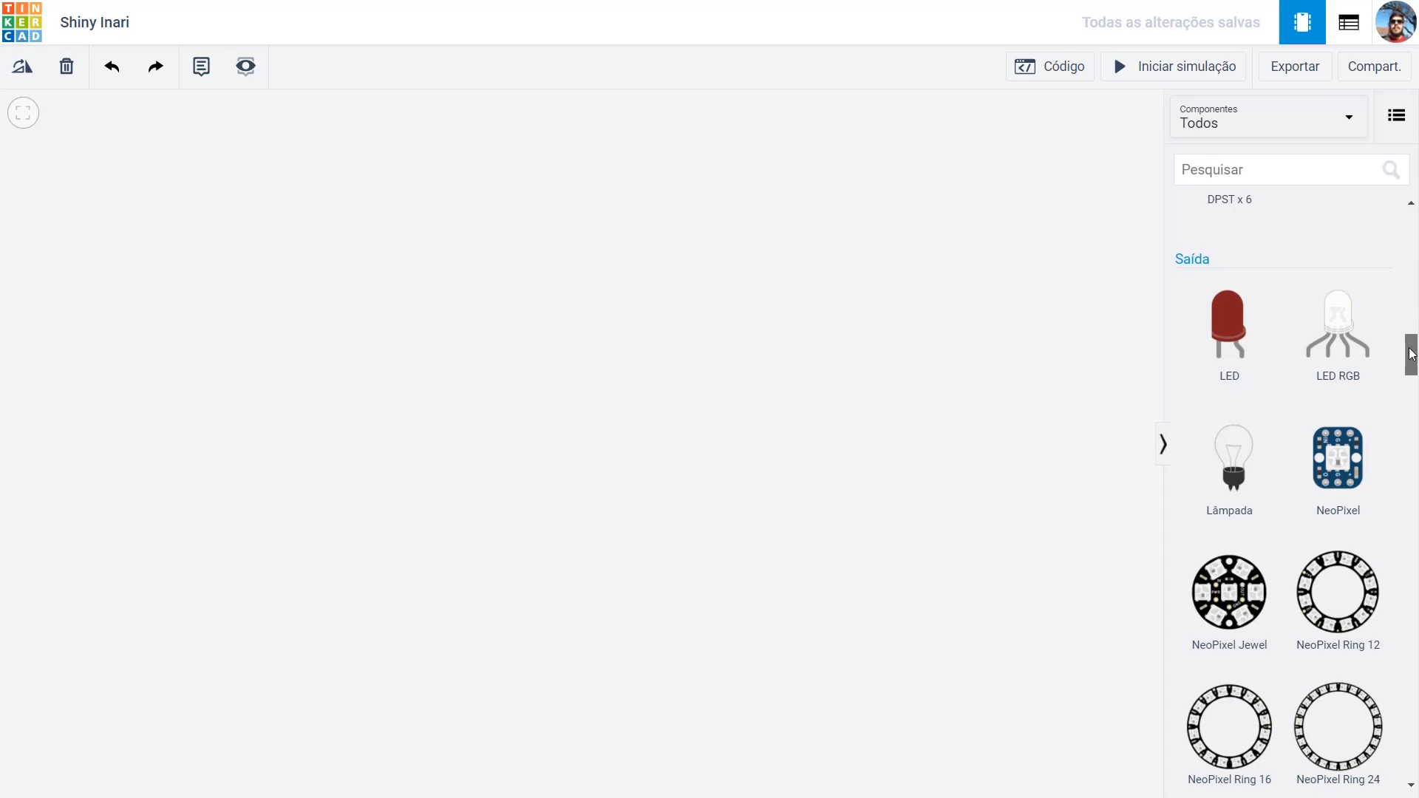
scroll(1412, 354, "up", 10)
mouse_move(1412, 233)
left_mouse_down()
mouse_move(1414, 761)
mouse_move(1412, 222)
left_mouse_up()
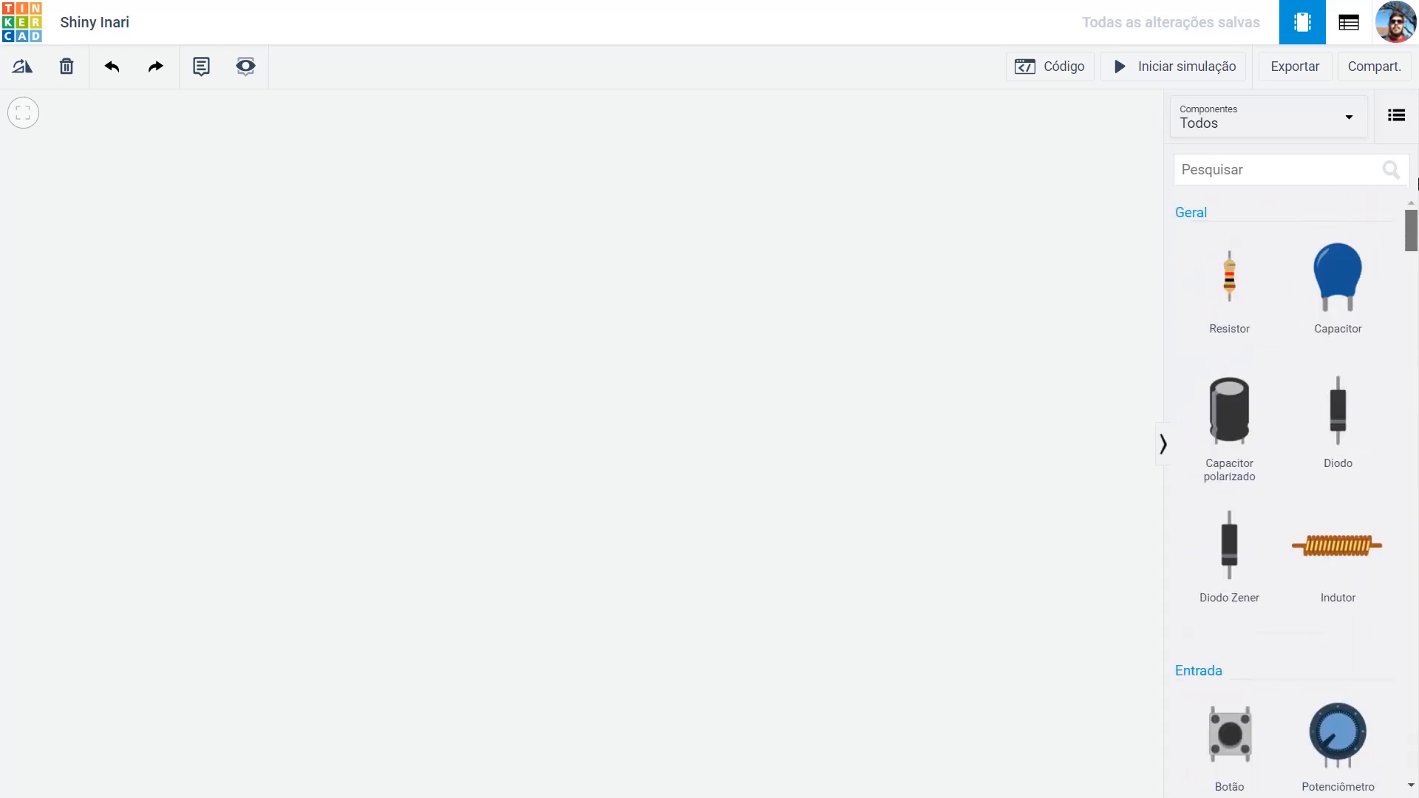
- Search the component library for "led" and "fonte", then clear the search
left_click(1285, 175)
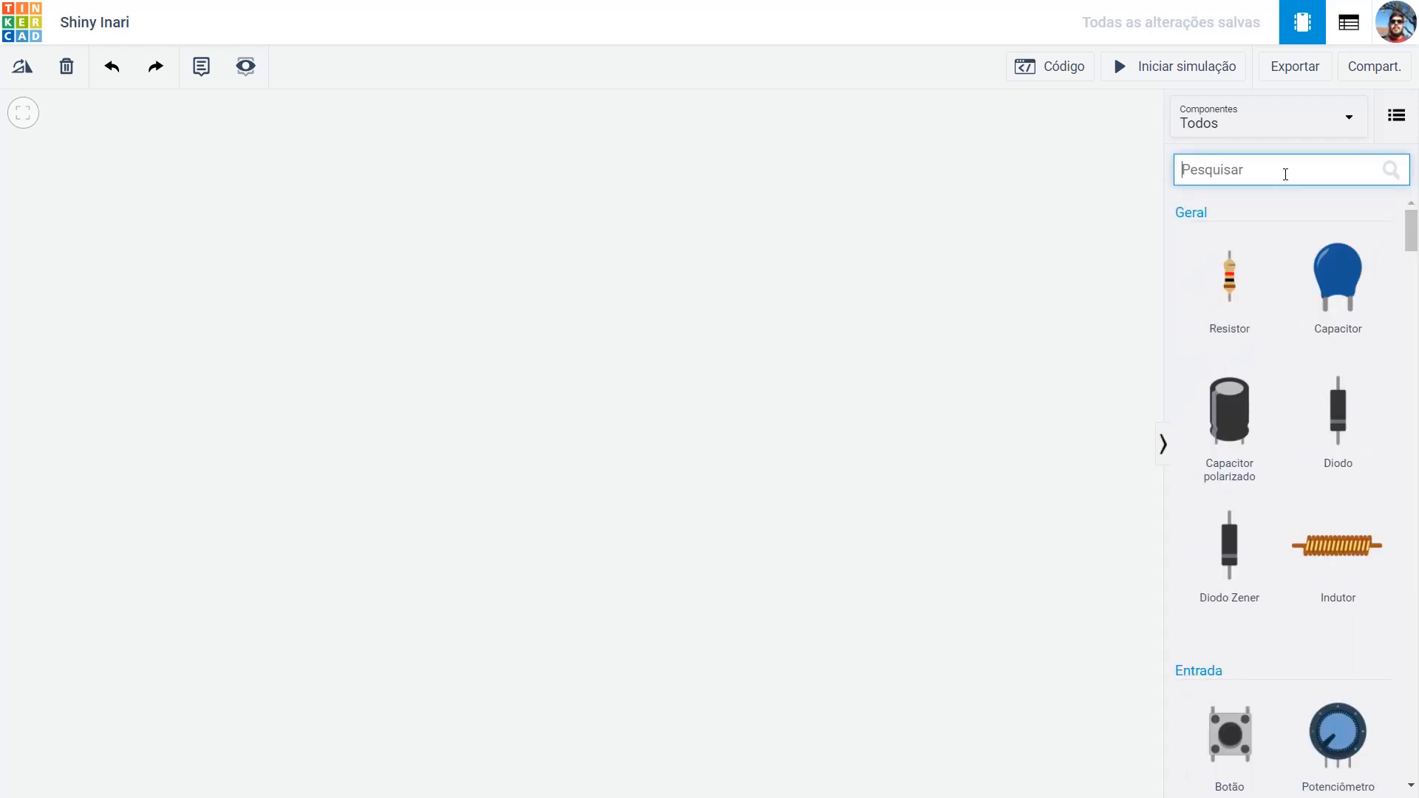
type("led")
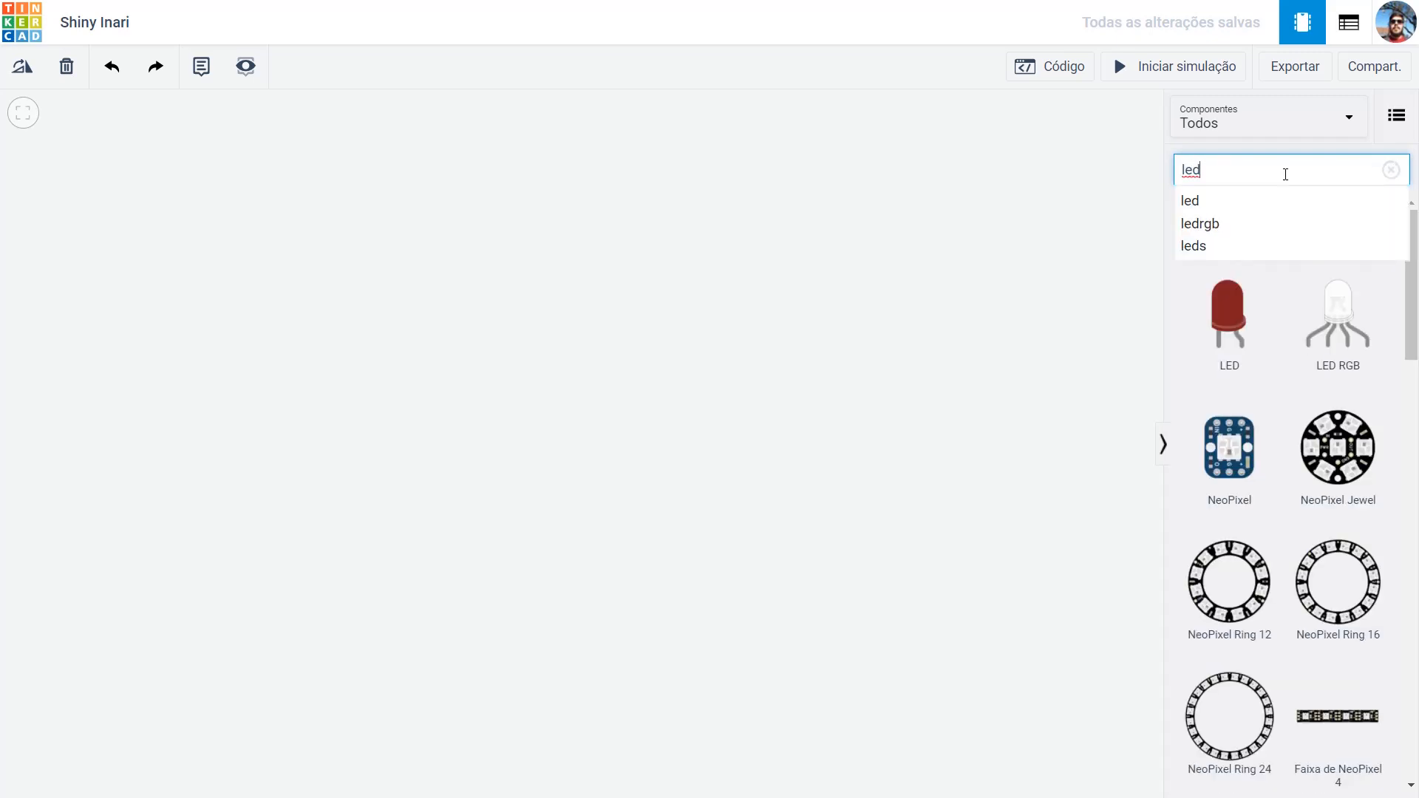
double_click(1207, 176)
type("fonte")
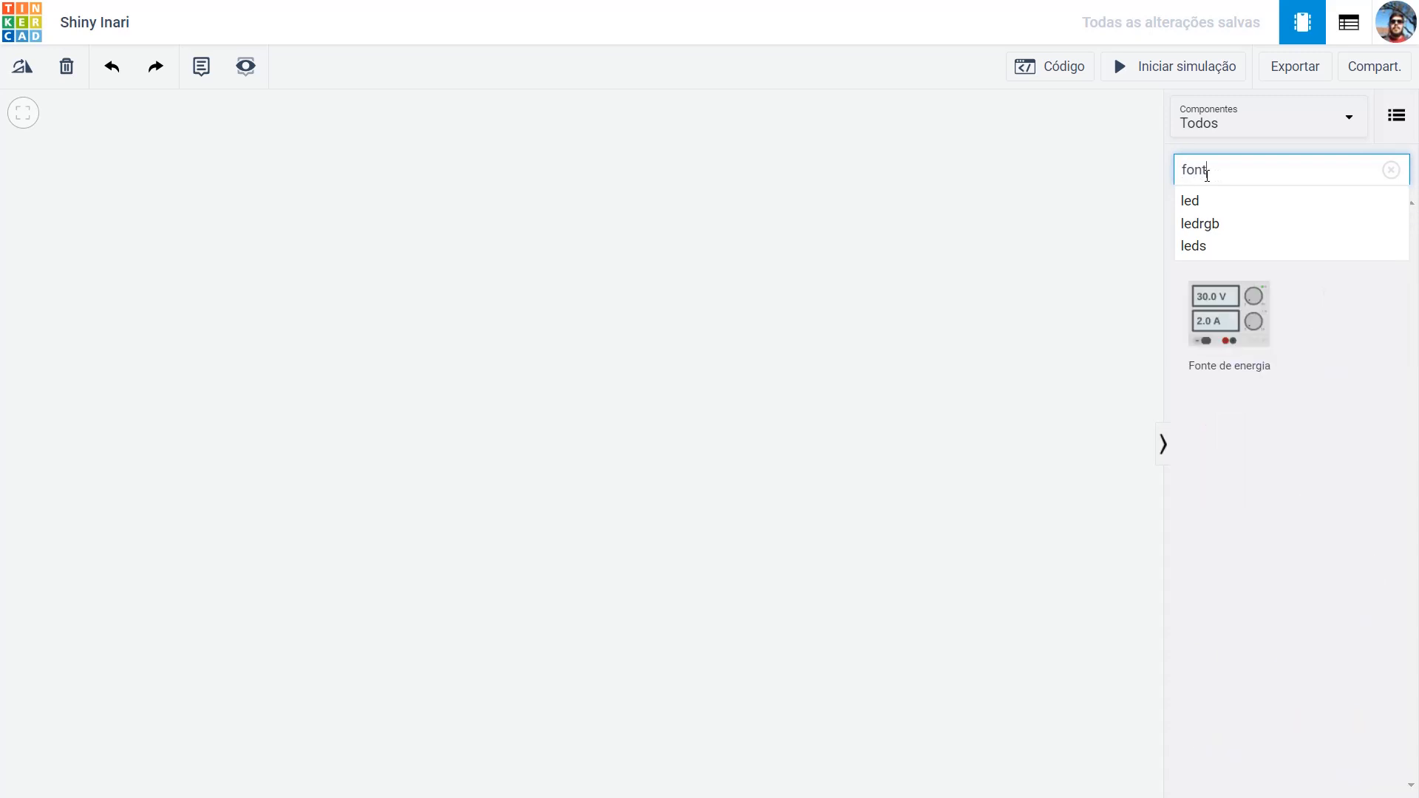
key("BackSpace")
key("BackSpace")
key("BackSpace")
key("BackSpace")
key("BackSpace")
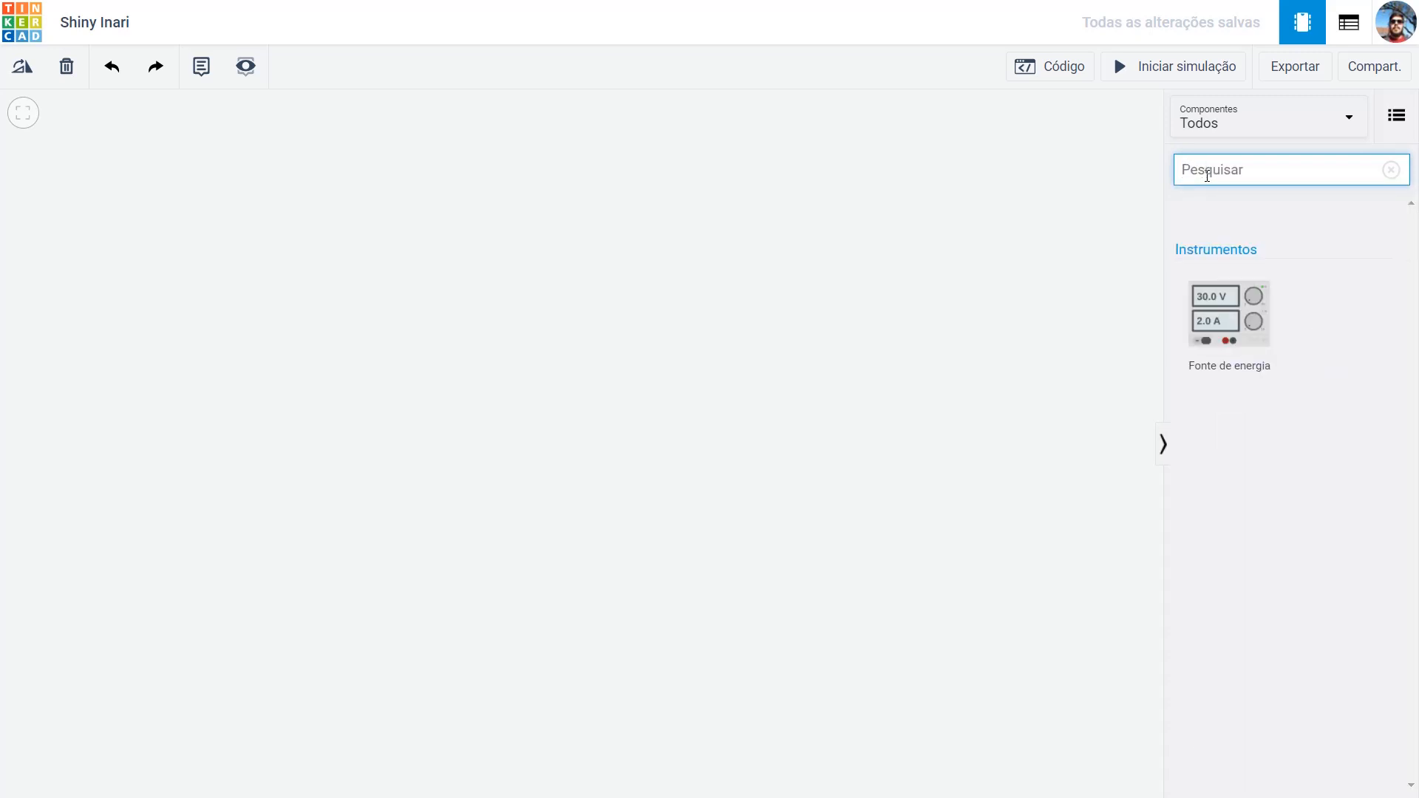
- Search the components for "bate" and place a 9V battery on the workplane
type("n")
key("BackSpace")
type("bate")
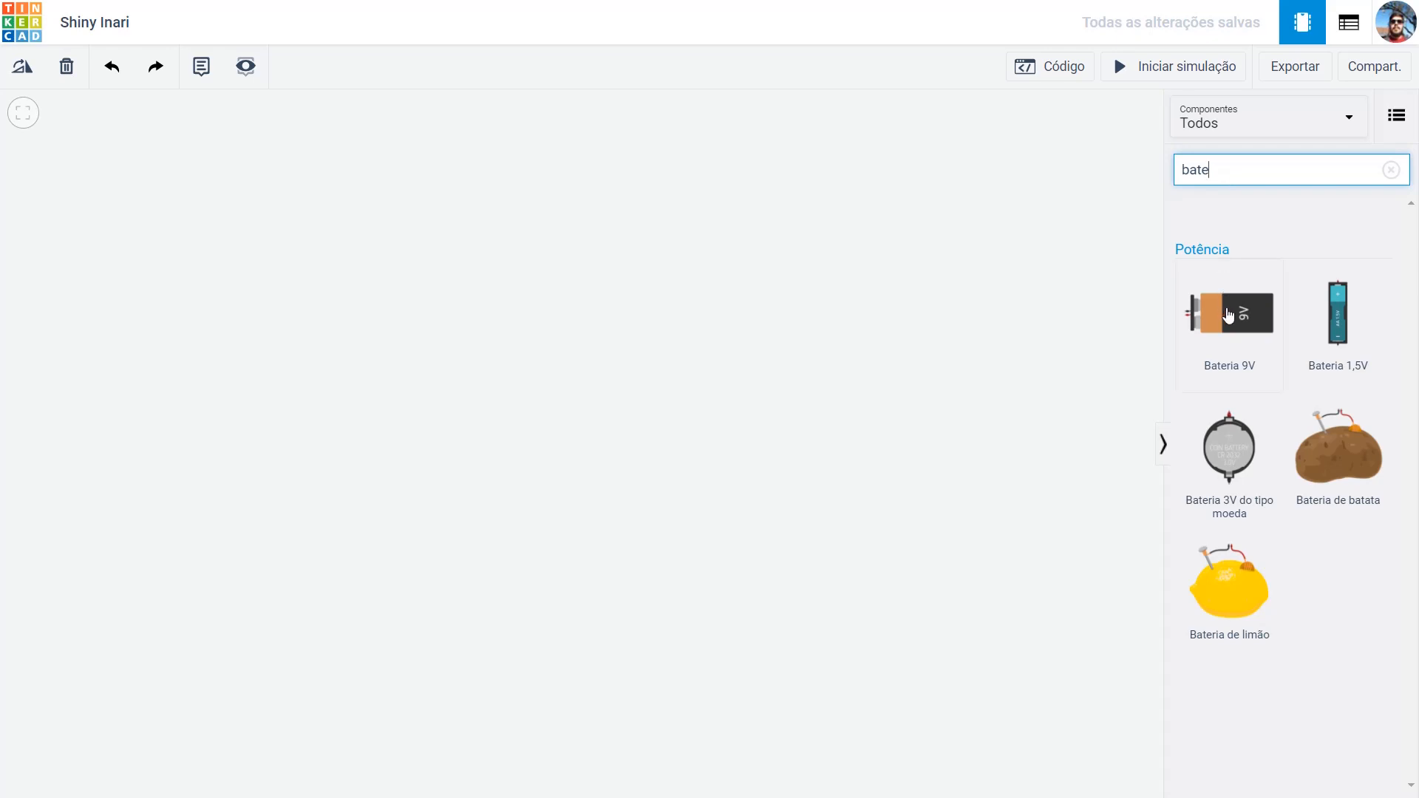
left_click_drag(1228, 316, 400, 403)
left_click_drag(400, 403, 230, 380)
left_click(229, 380)
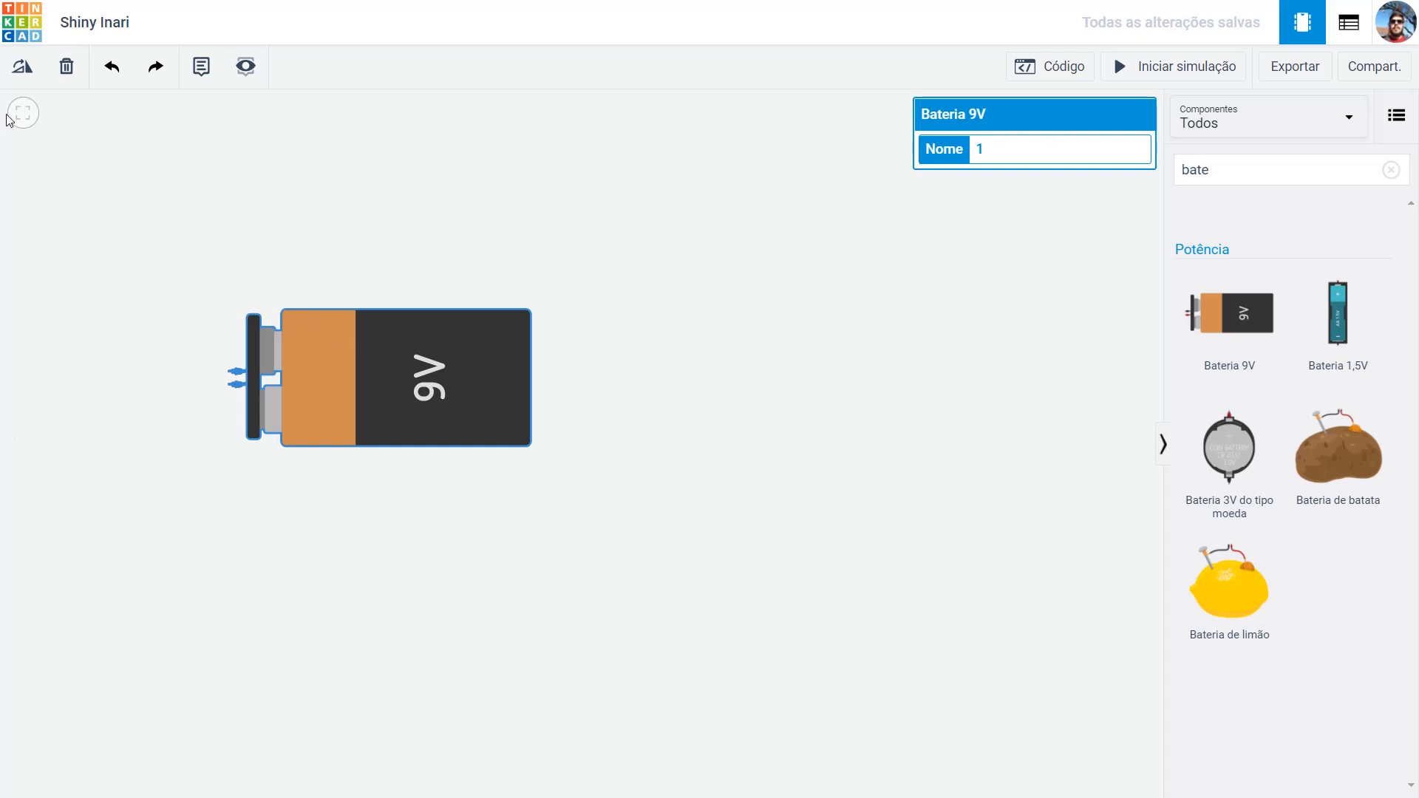
- Rotate the 9V battery 90° clockwise so that its terminals point upward
left_click(24, 68)
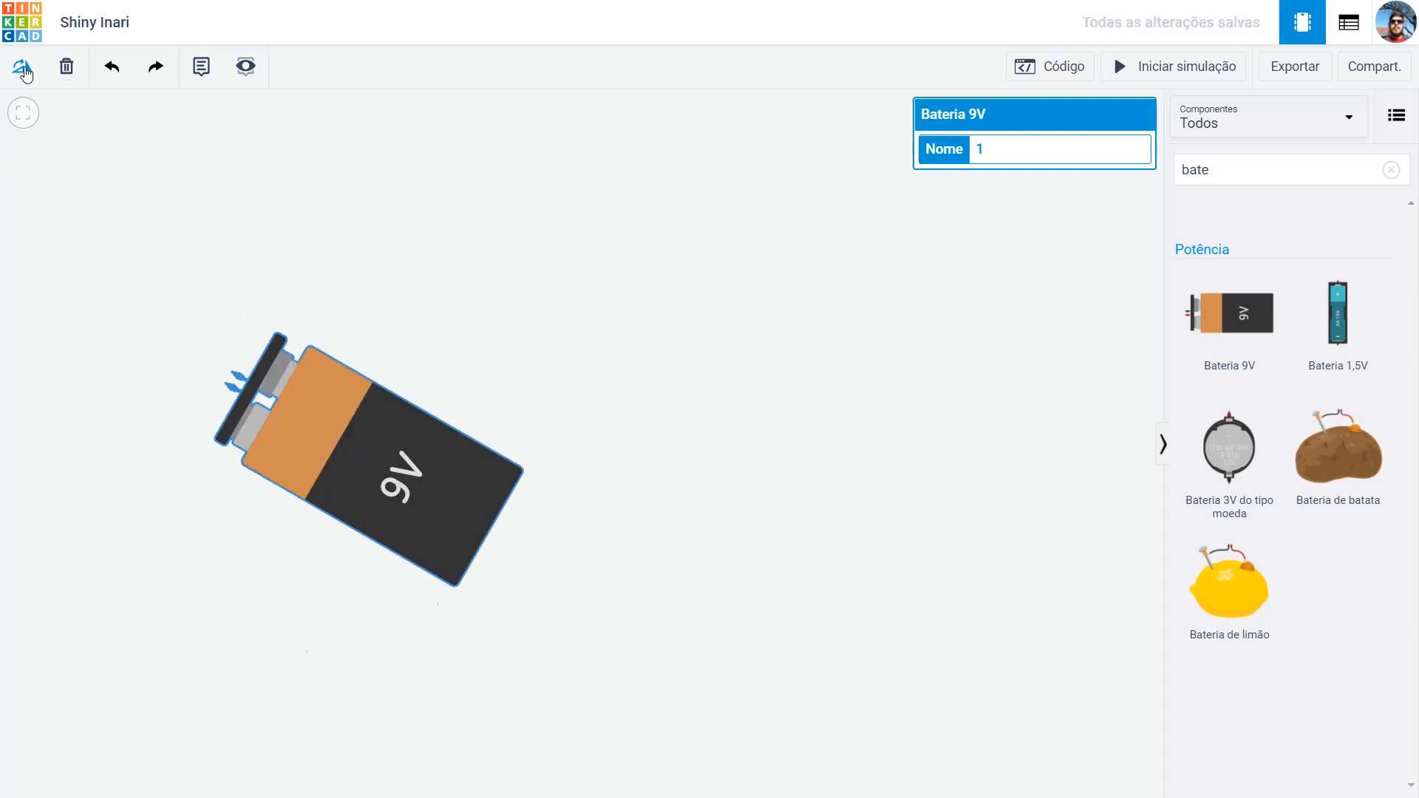
left_click(22, 65)
left_click(22, 65)
left_click(418, 404)
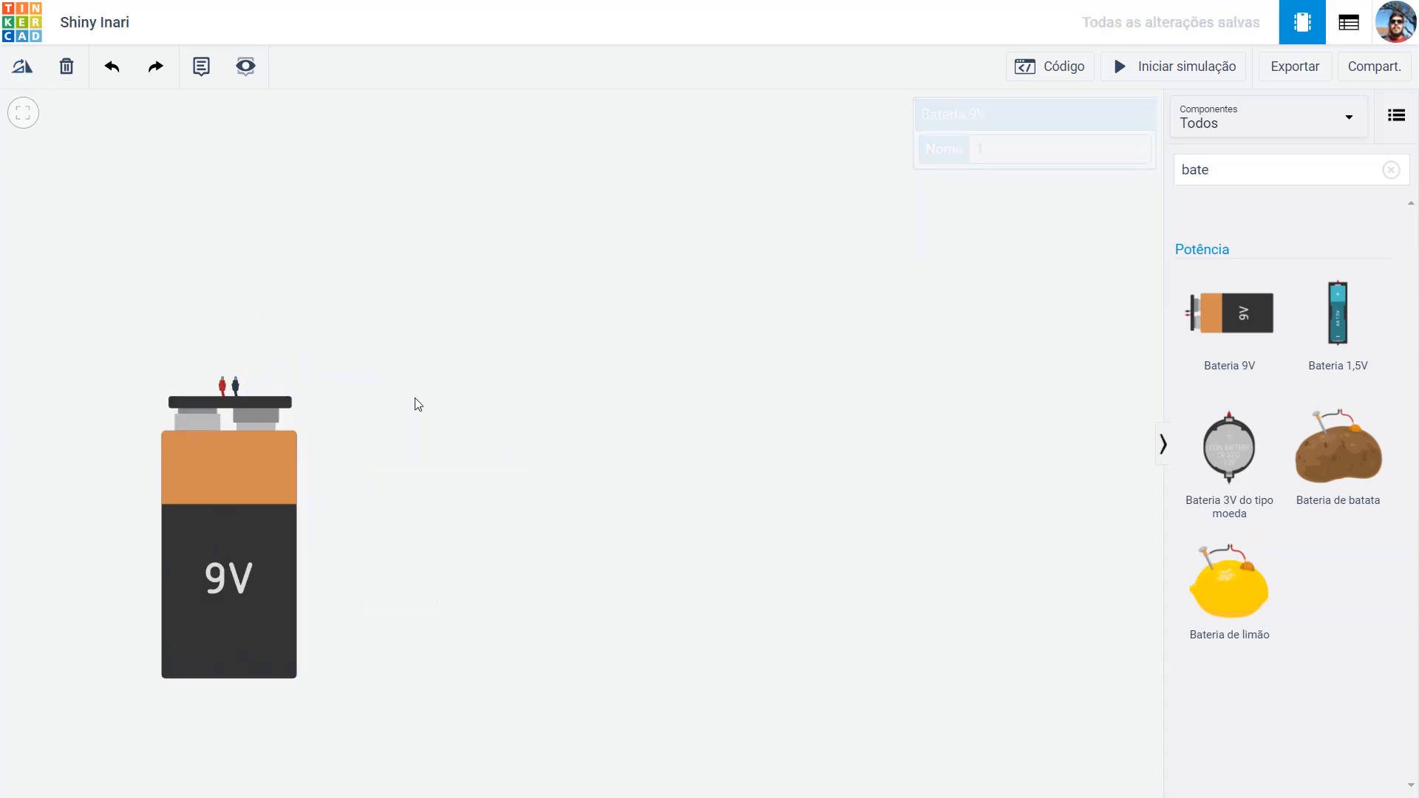
- Rotate the 9V battery another 90° clockwise so its terminals face right, and move it fully into view
left_click(224, 460)
left_click(23, 76)
left_click(23, 76)
left_click(23, 76)
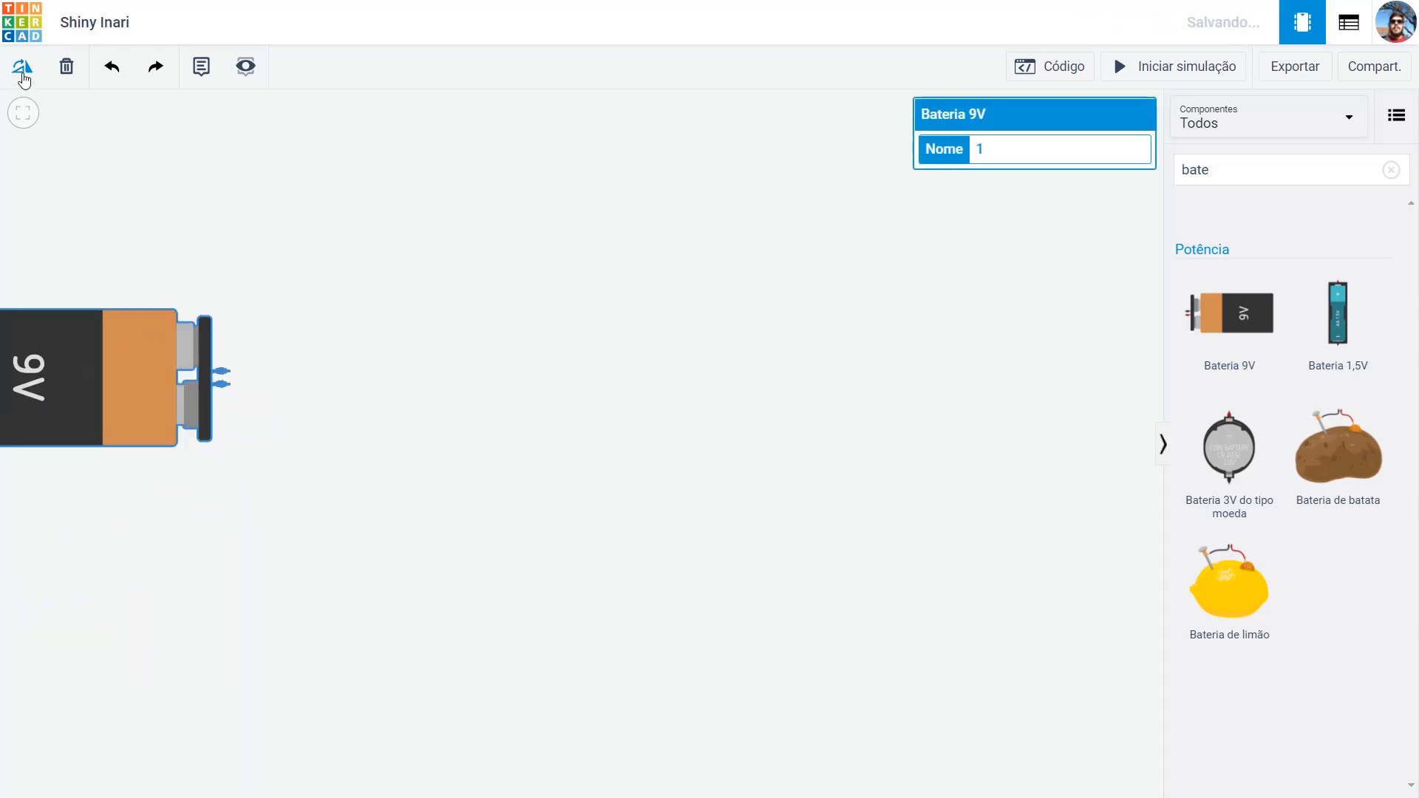
left_click_drag(124, 354, 395, 319)
left_click(606, 367)
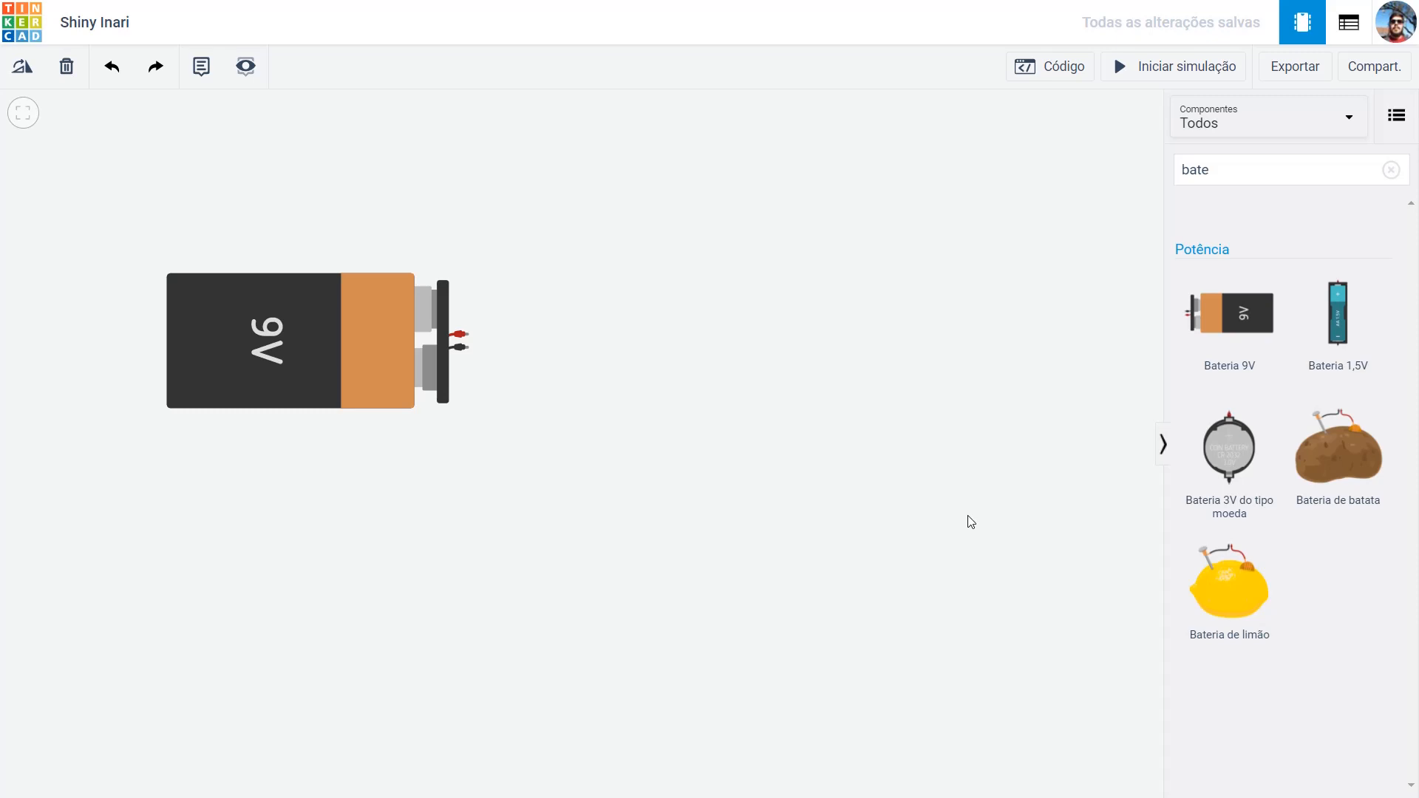
- Search the components for "resi" and place a resistor to the right of the battery terminals
left_click(1239, 172)
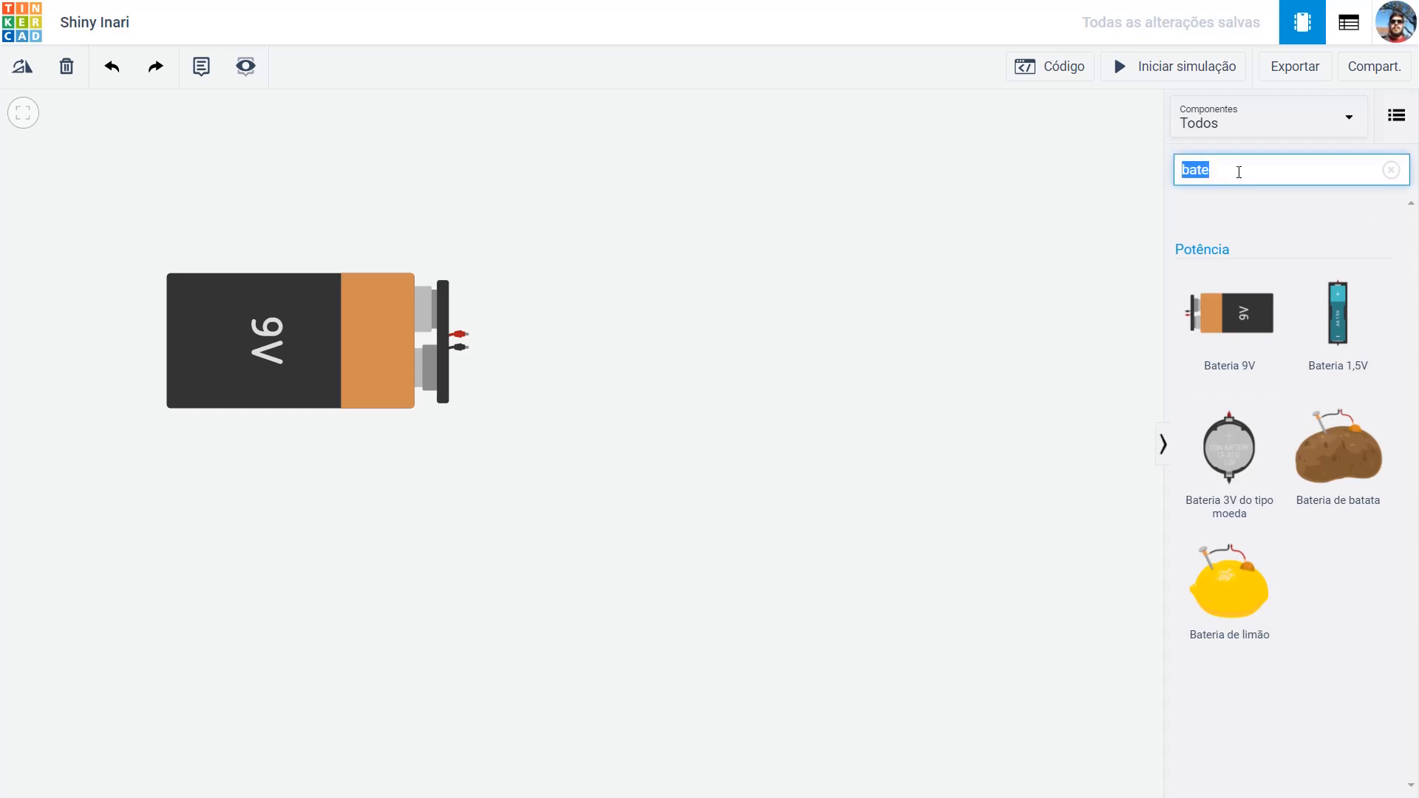
type("resi")
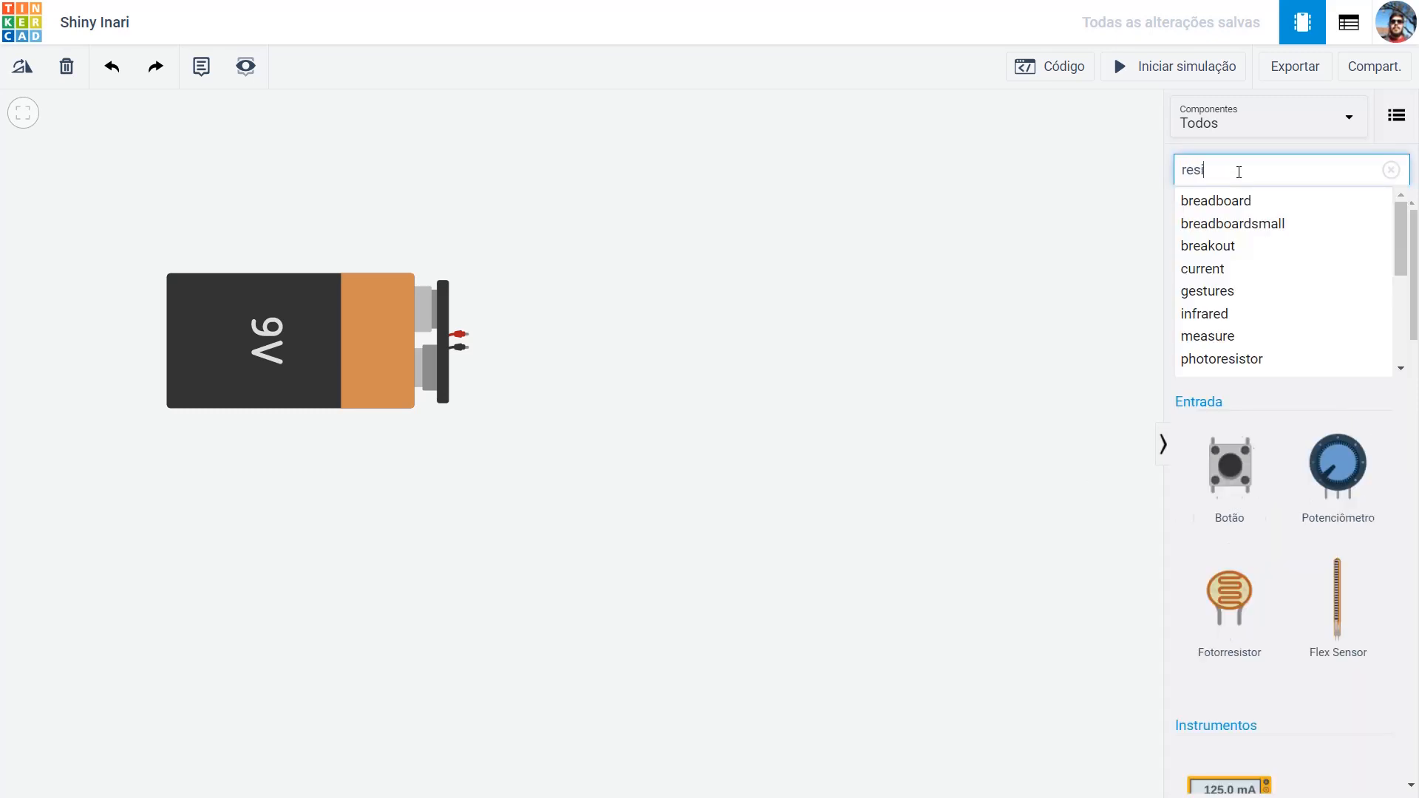
left_click_drag(1239, 303, 764, 365)
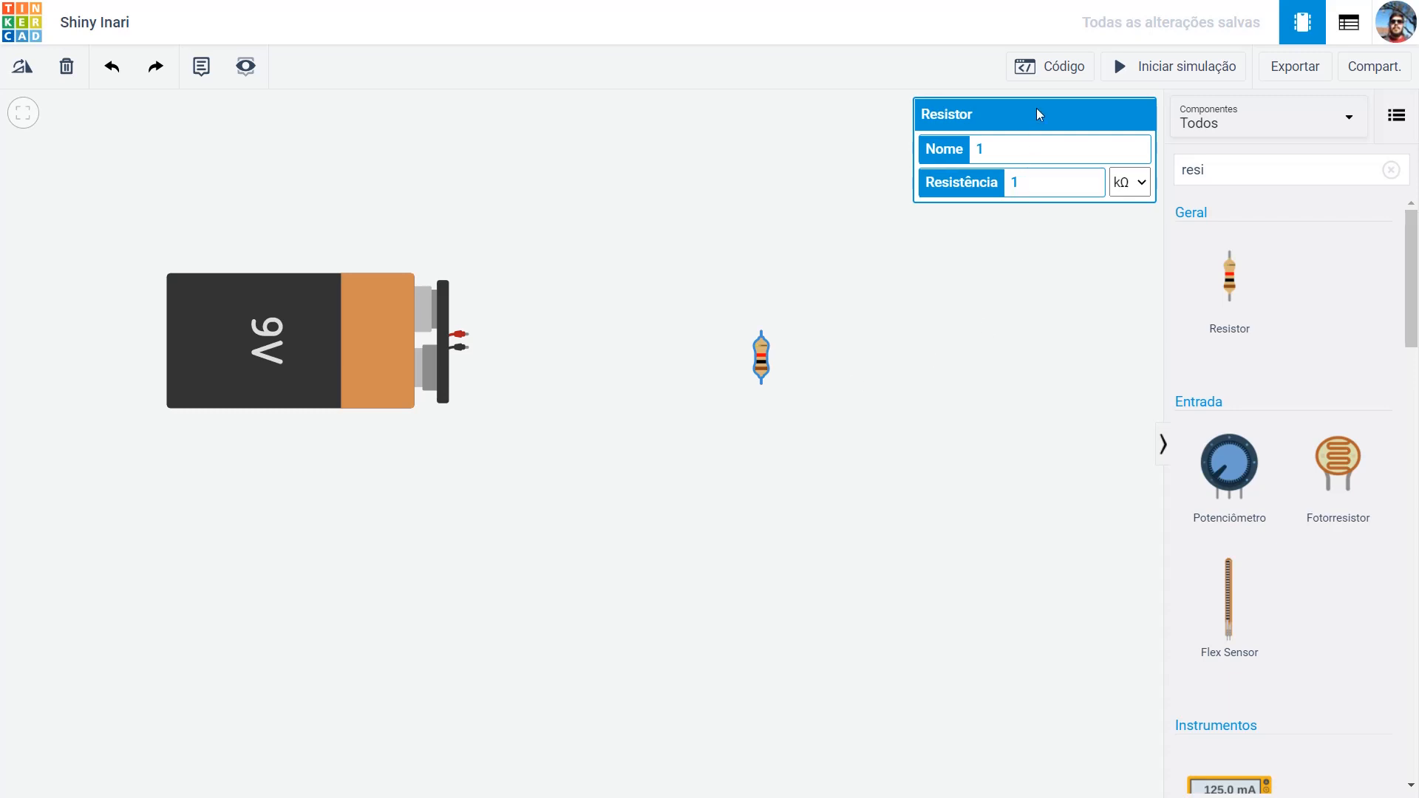
- Set the resistor's resistance to 2.2 kΩ
left_click(1023, 186)
scroll(801, 355, "up", 5)
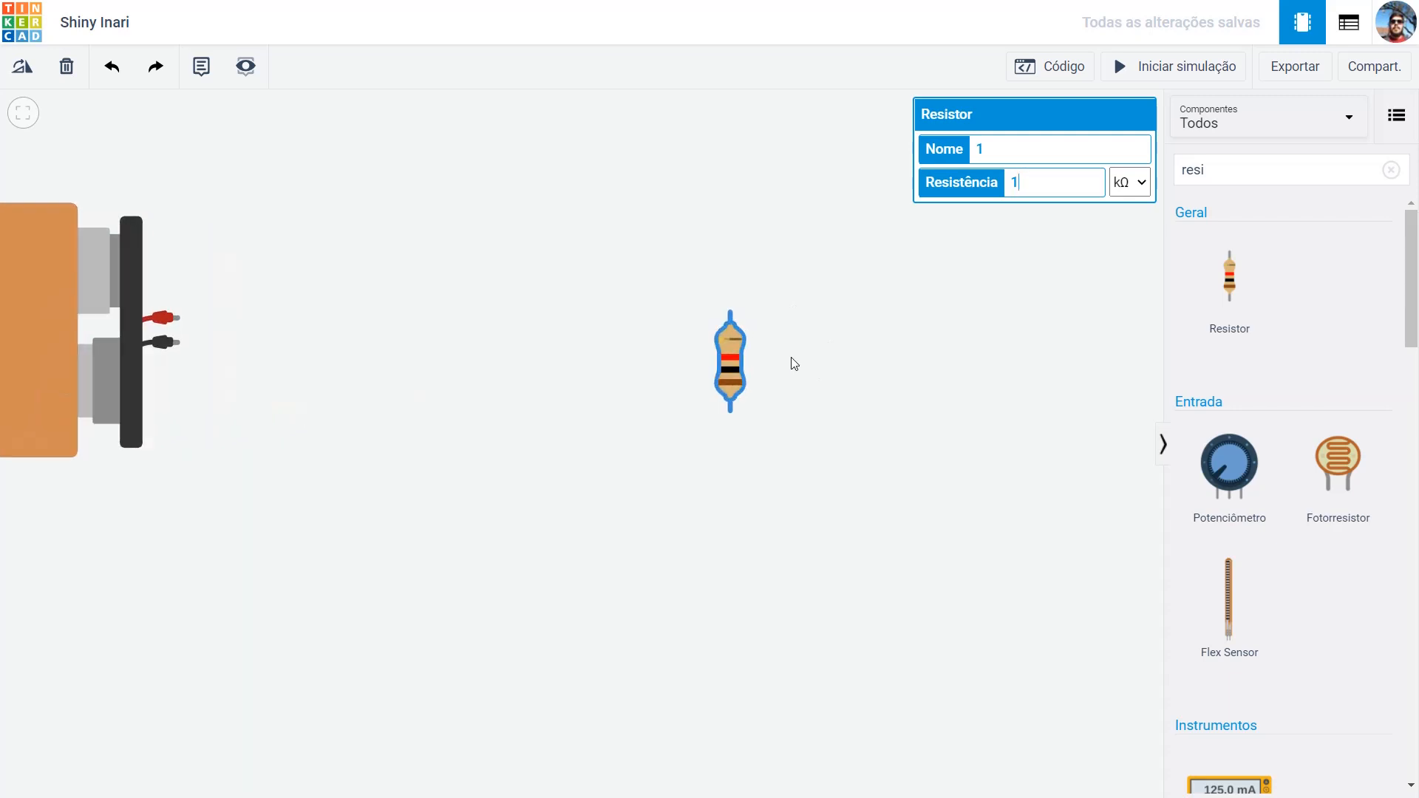
scroll(791, 363, "up", 3)
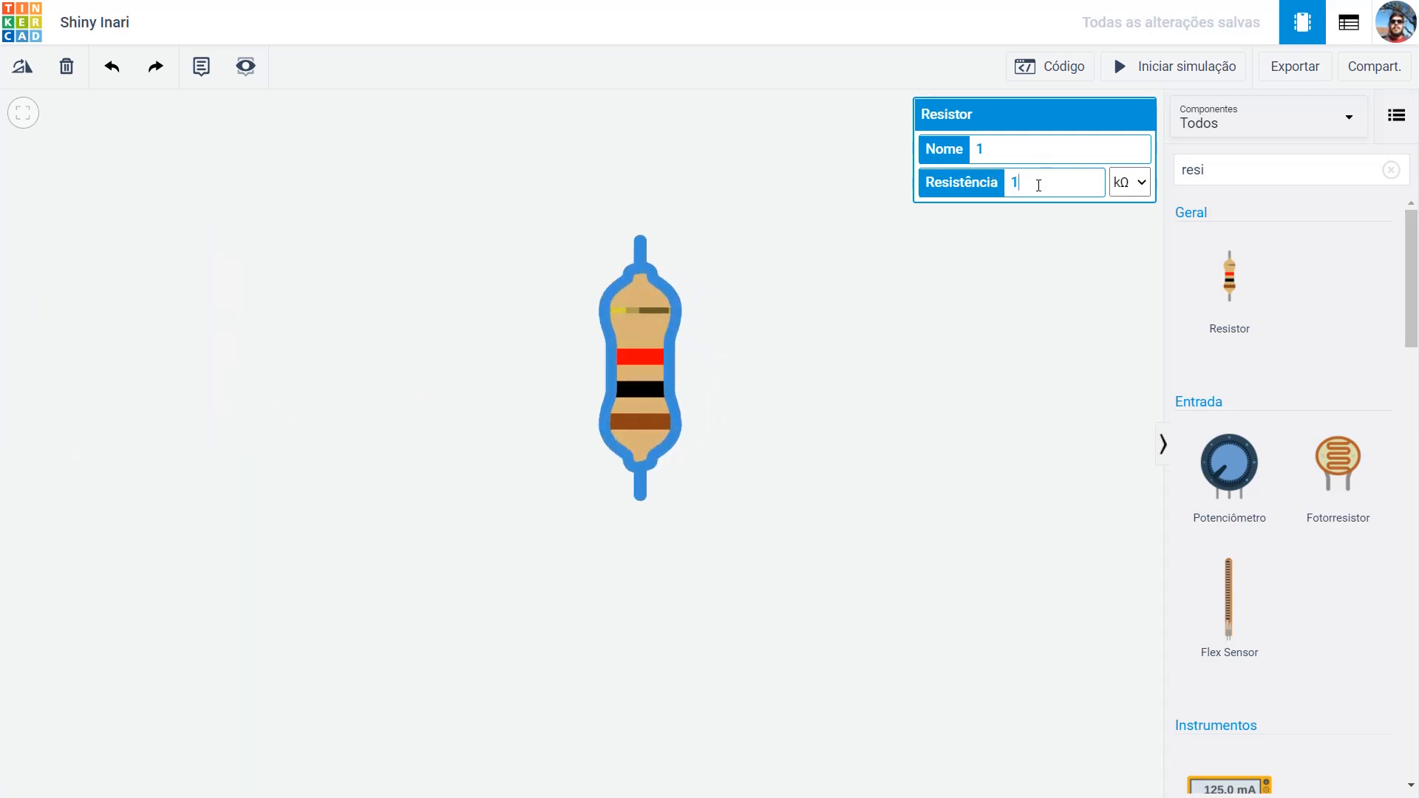
type("0")
key("BackSpace")
key("BackSpace")
type("2,")
type("2")
type(".2")
key("BackSpace")
key("BackSpace")
key("BackSpace")
key("BackSpace")
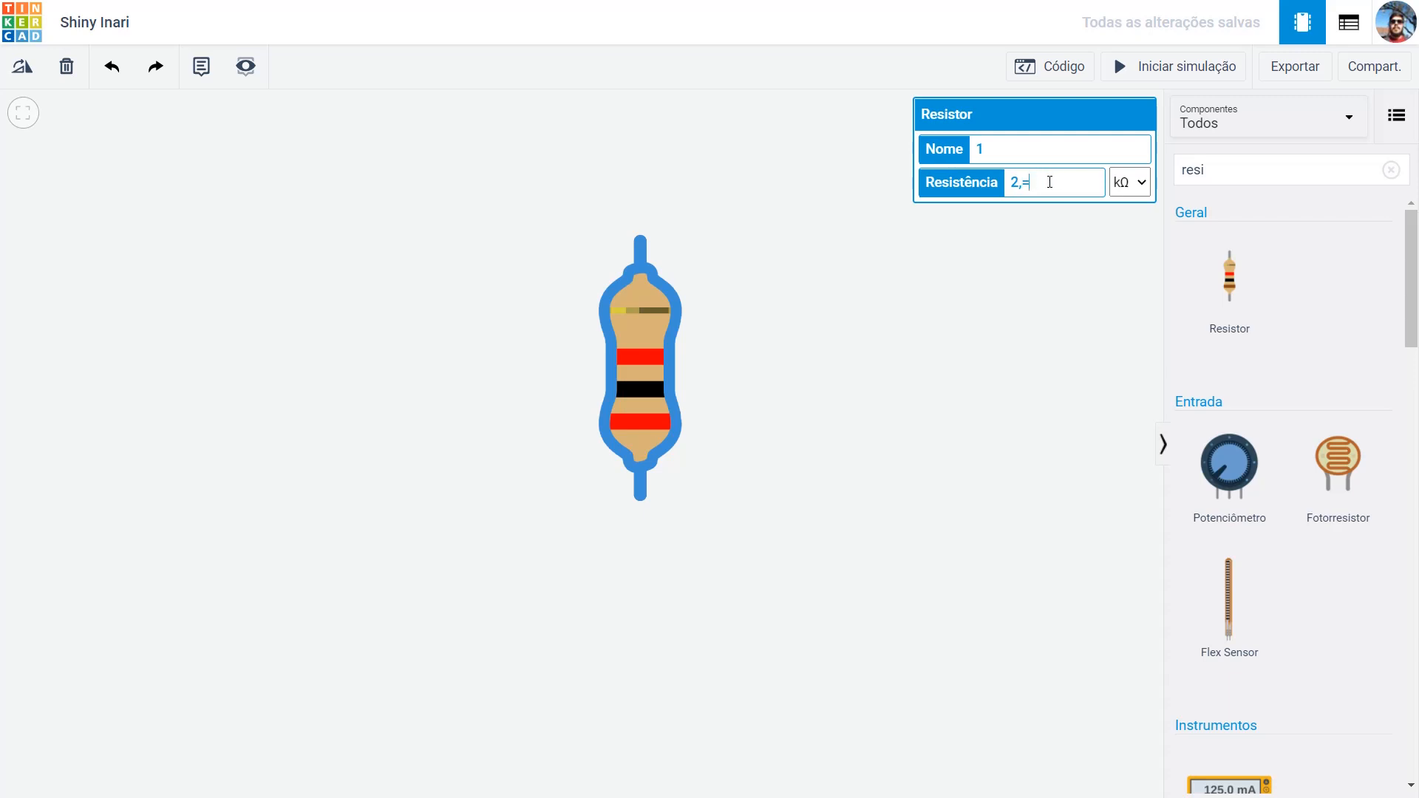
type(".2")
- Change the resistor's resistance to 470 Ω
left_click_drag(1031, 183, 1003, 185)
left_click(1129, 182)
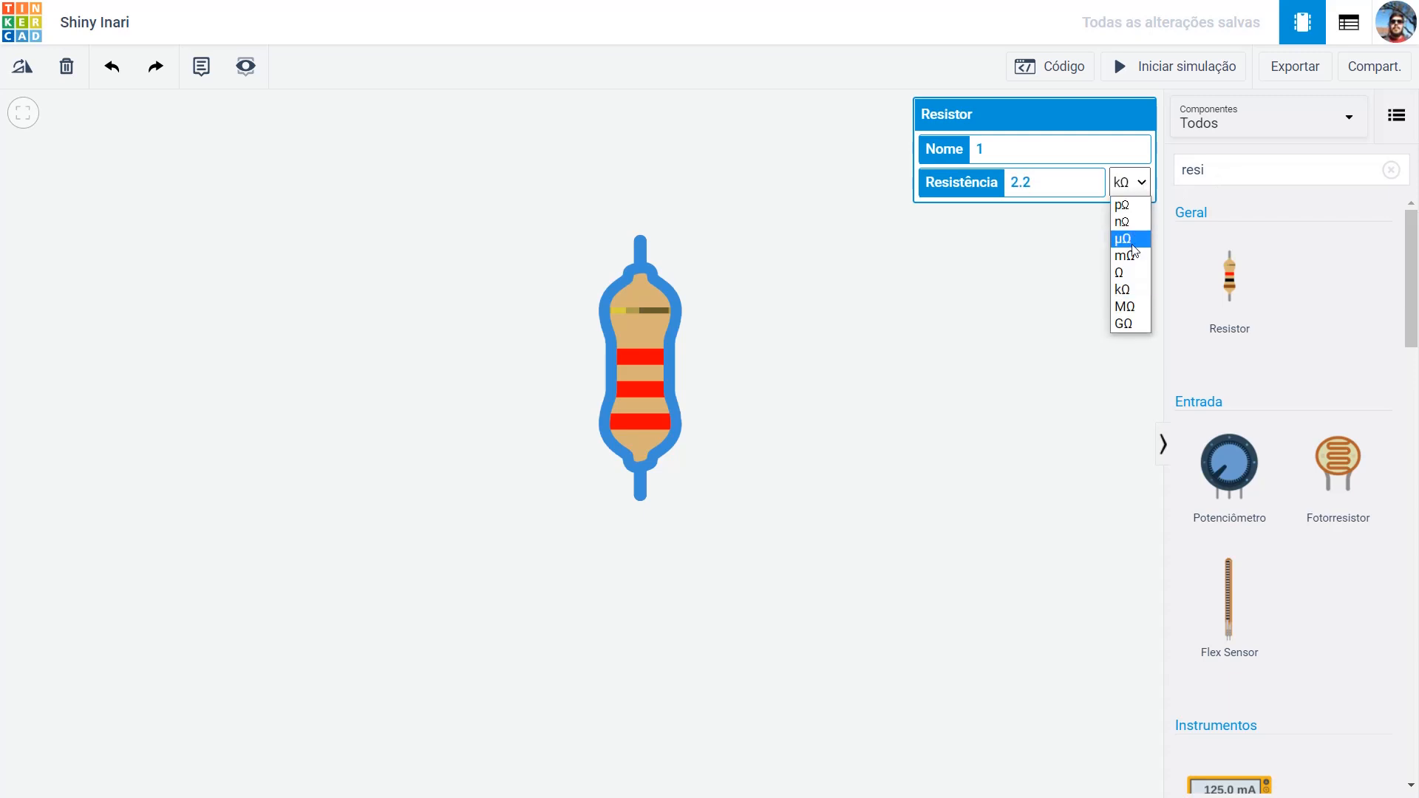
left_click(1135, 279)
double_click(1053, 184)
type("470")
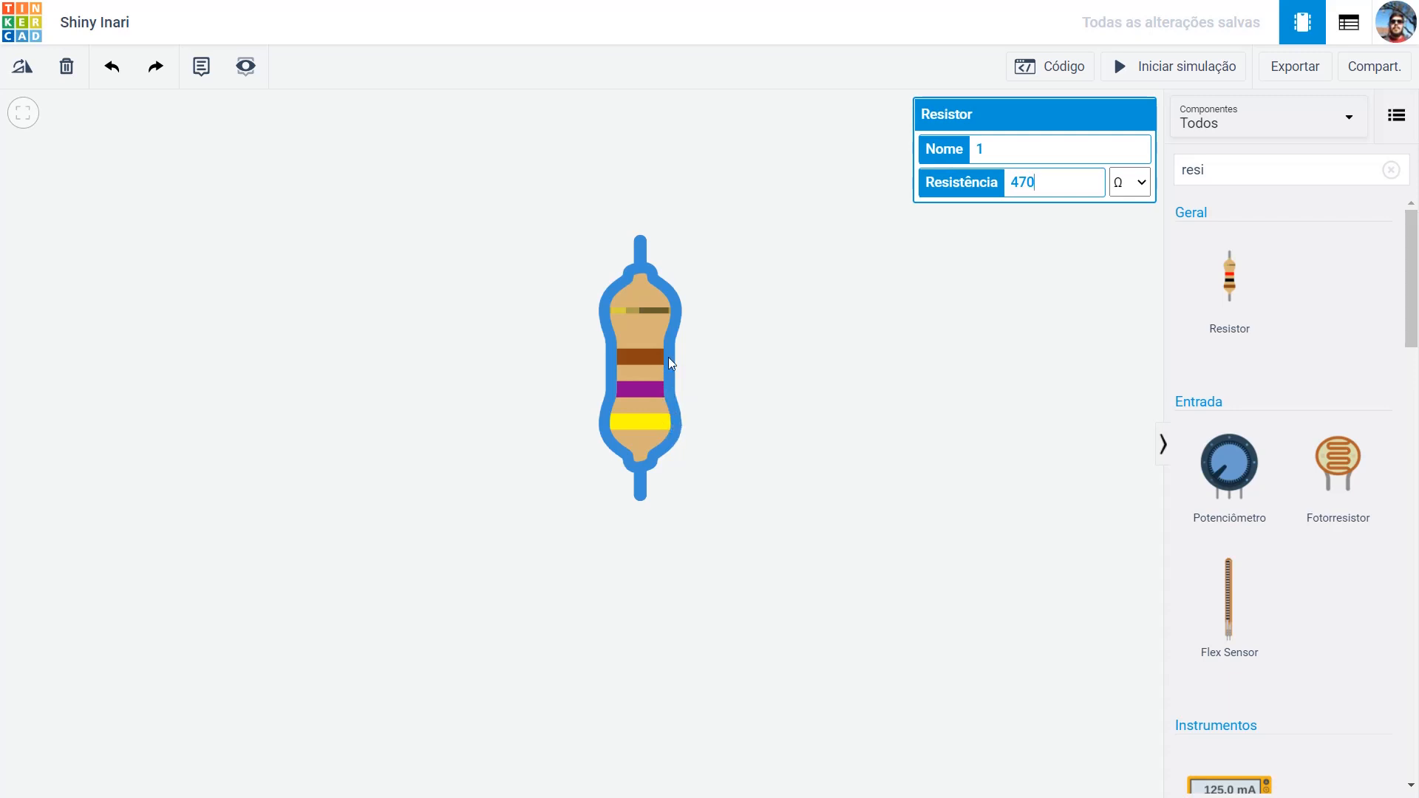
- Set the resistor's resistance to 1.2 kΩ and deselect it
left_click_drag(1035, 184, 1006, 186)
left_click(1057, 184)
key("BackSpace")
key("BackSpace")
key("BackSpace")
type("1.")
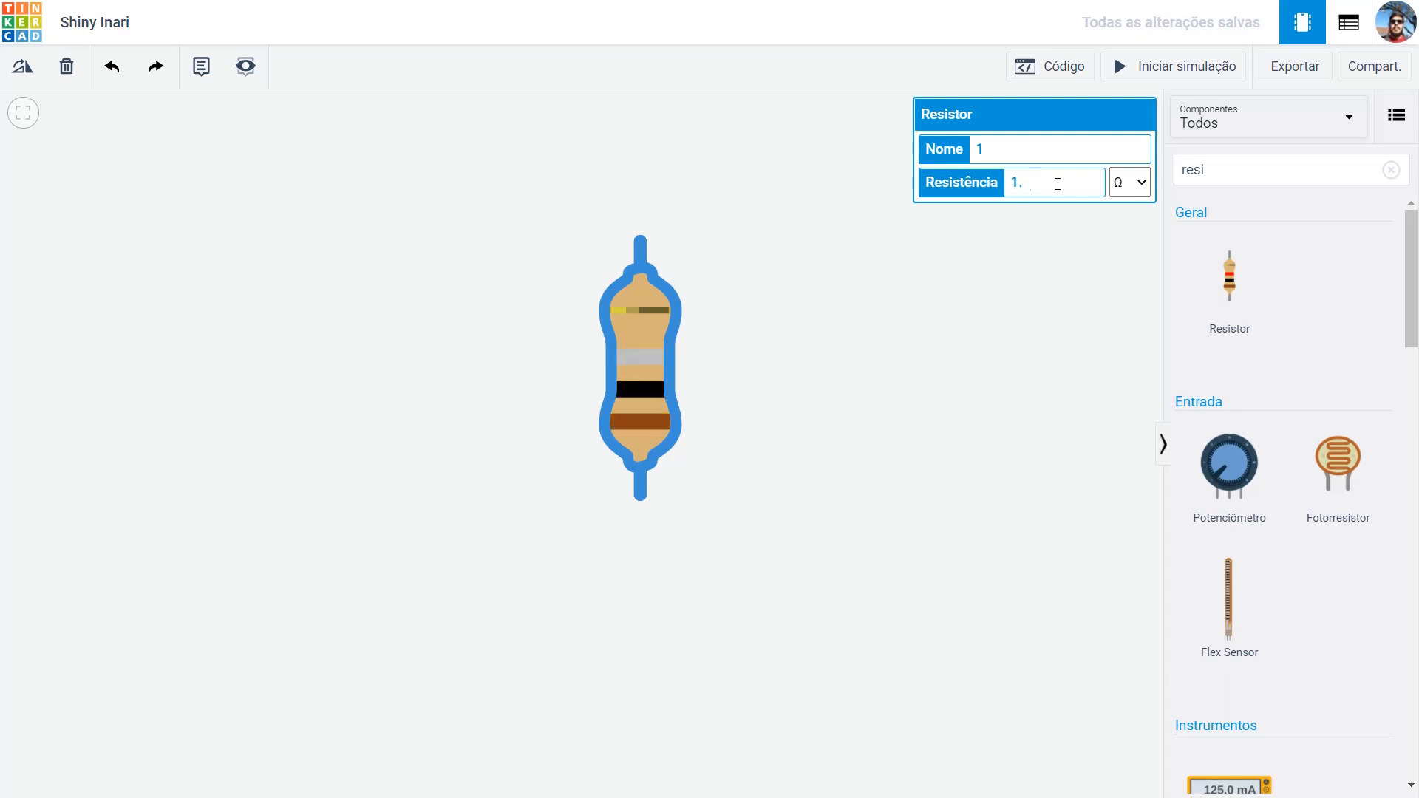
type("2")
left_click(1141, 185)
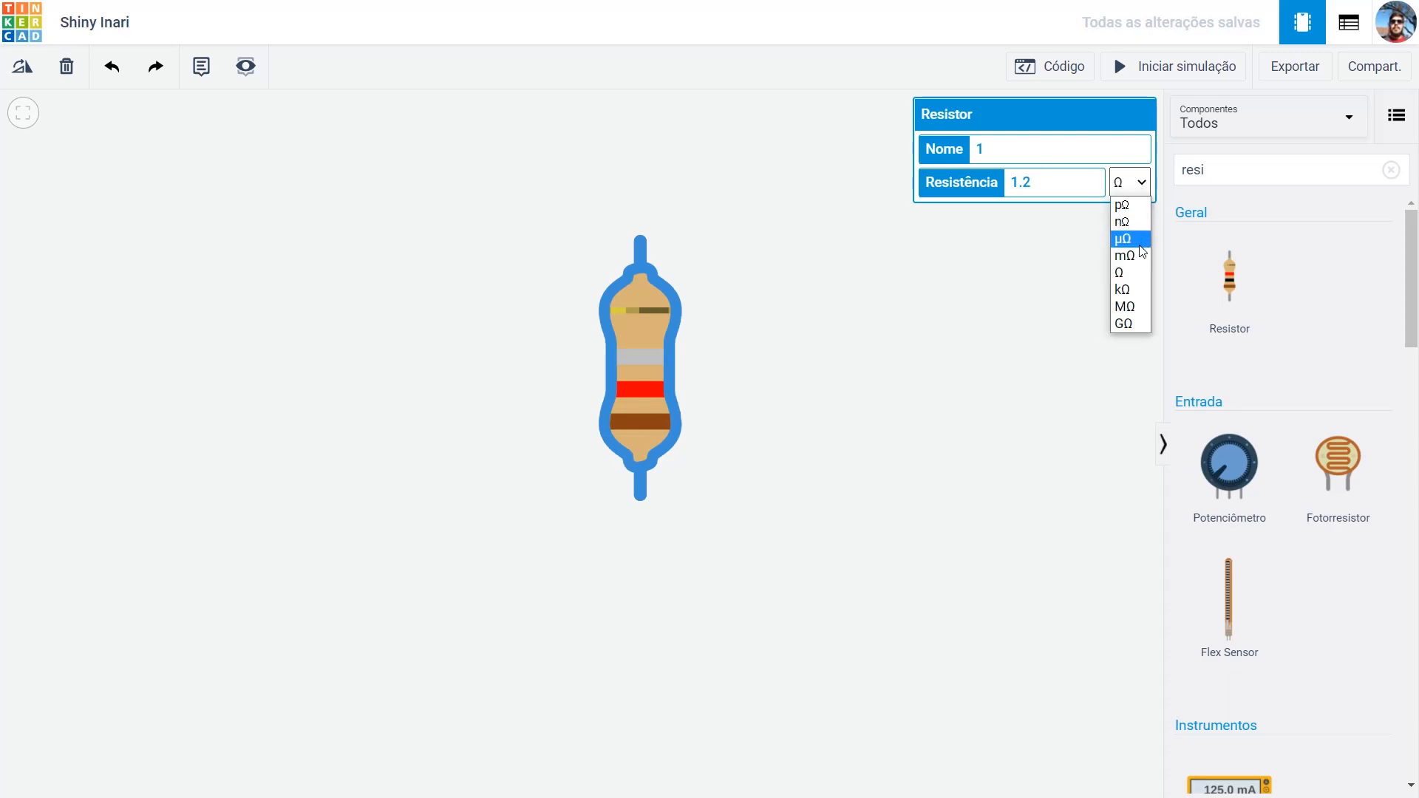
left_click(1135, 290)
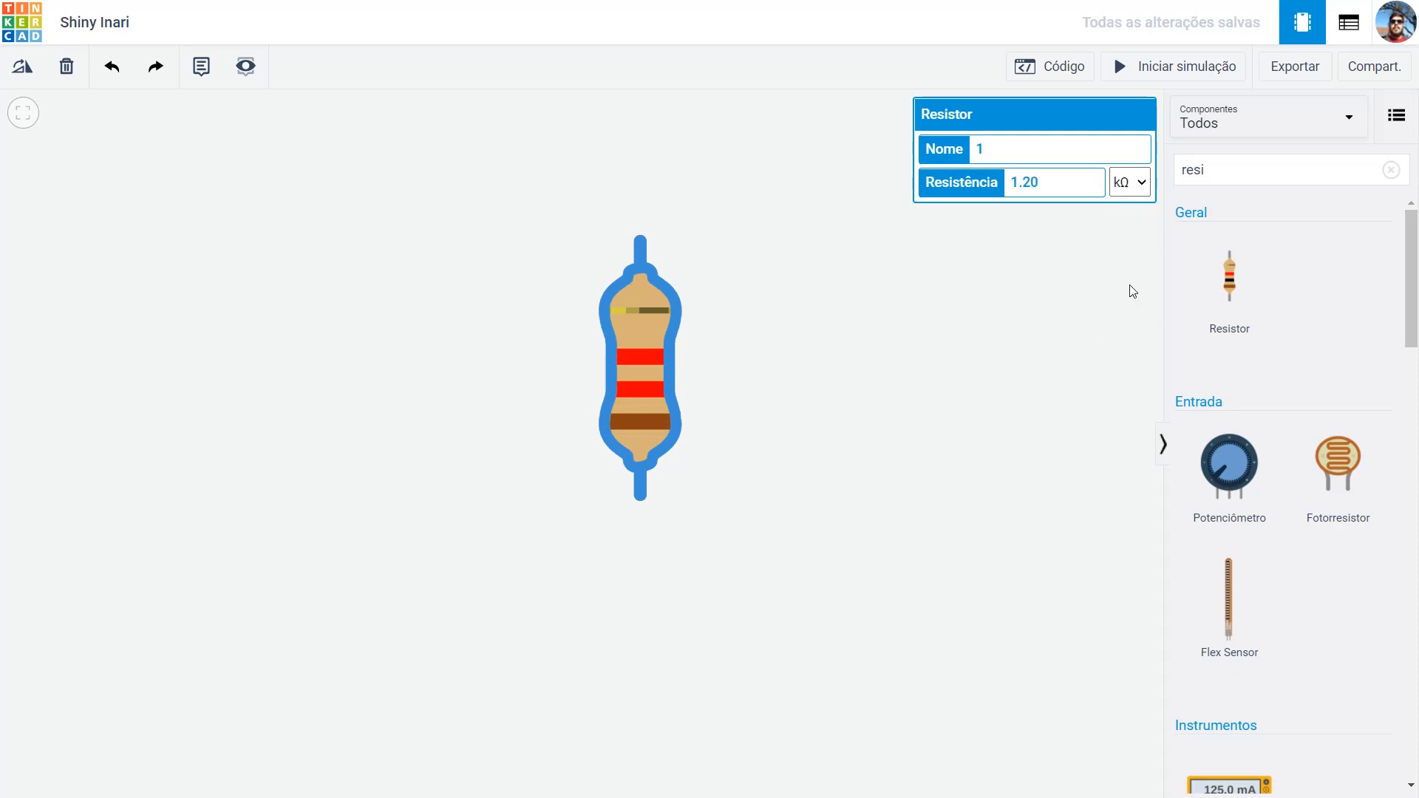
left_click(1043, 184)
key("BackSpace")
left_click(1042, 140)
left_click(1080, 306)
scroll(793, 408, "down", 5)
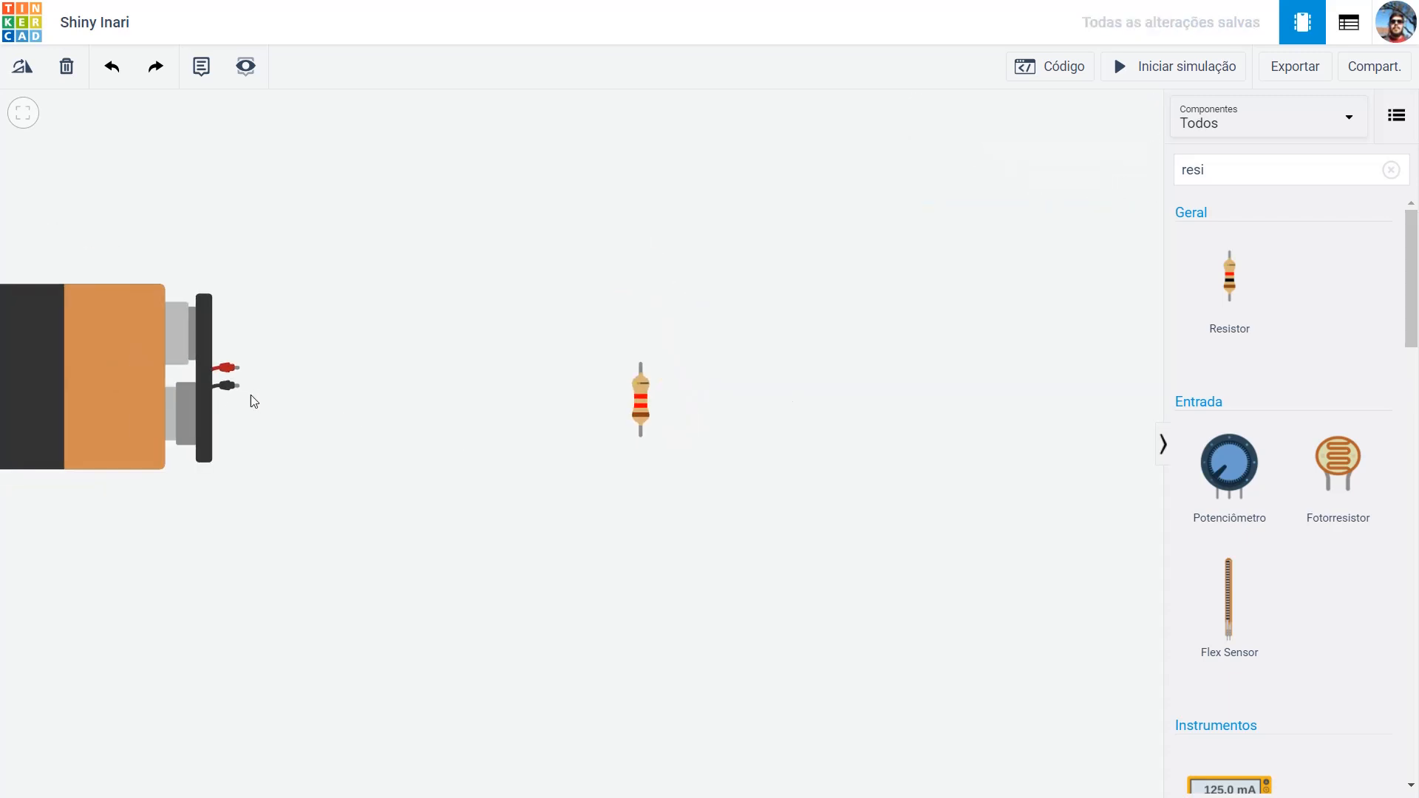
- View the battery and resistor at different zoom levels and fit all components in view
scroll(251, 396, "down", 4)
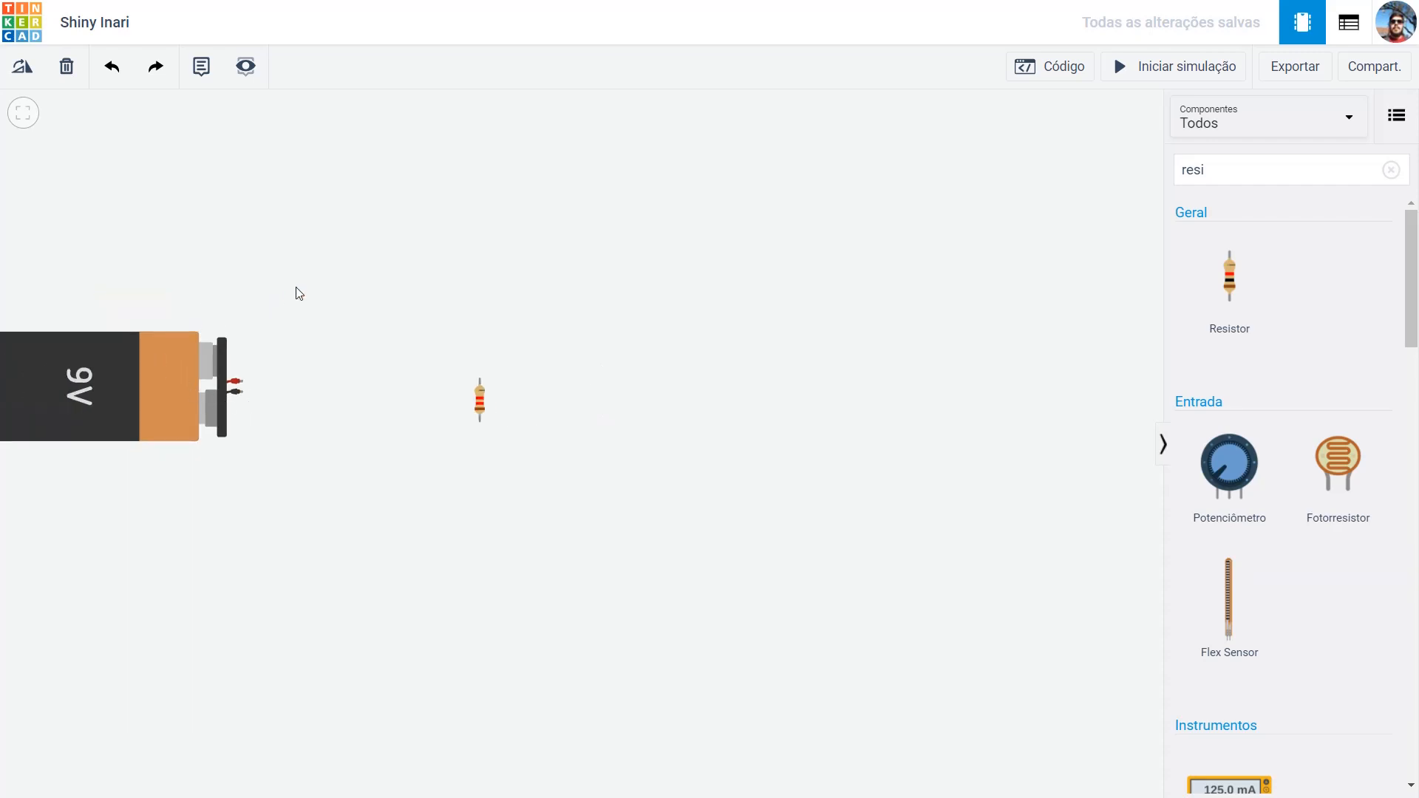
left_click_drag(298, 288, 583, 371)
left_click_drag(531, 445, 756, 415)
scroll(753, 410, "up", 4)
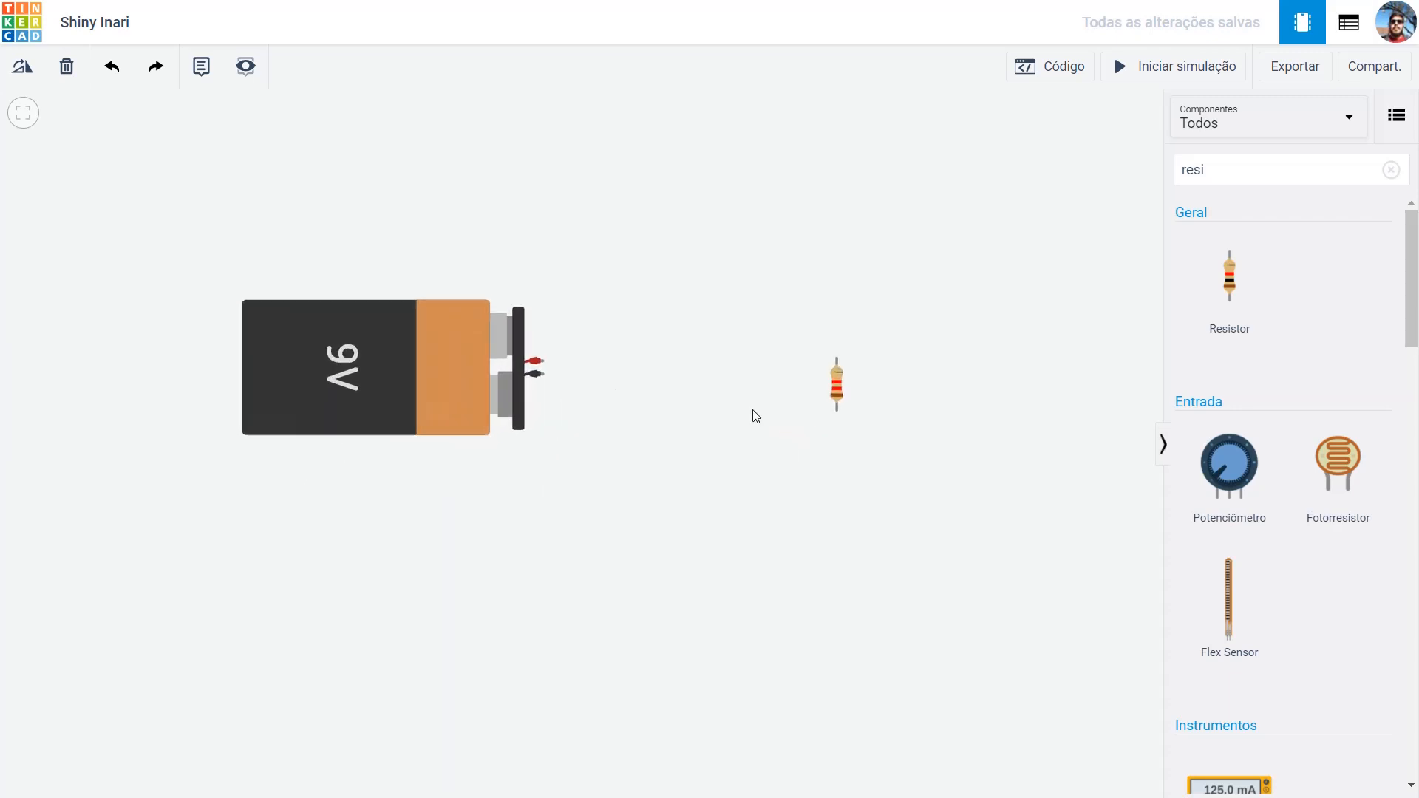
scroll(754, 410, "down", 4)
scroll(753, 410, "up", 4)
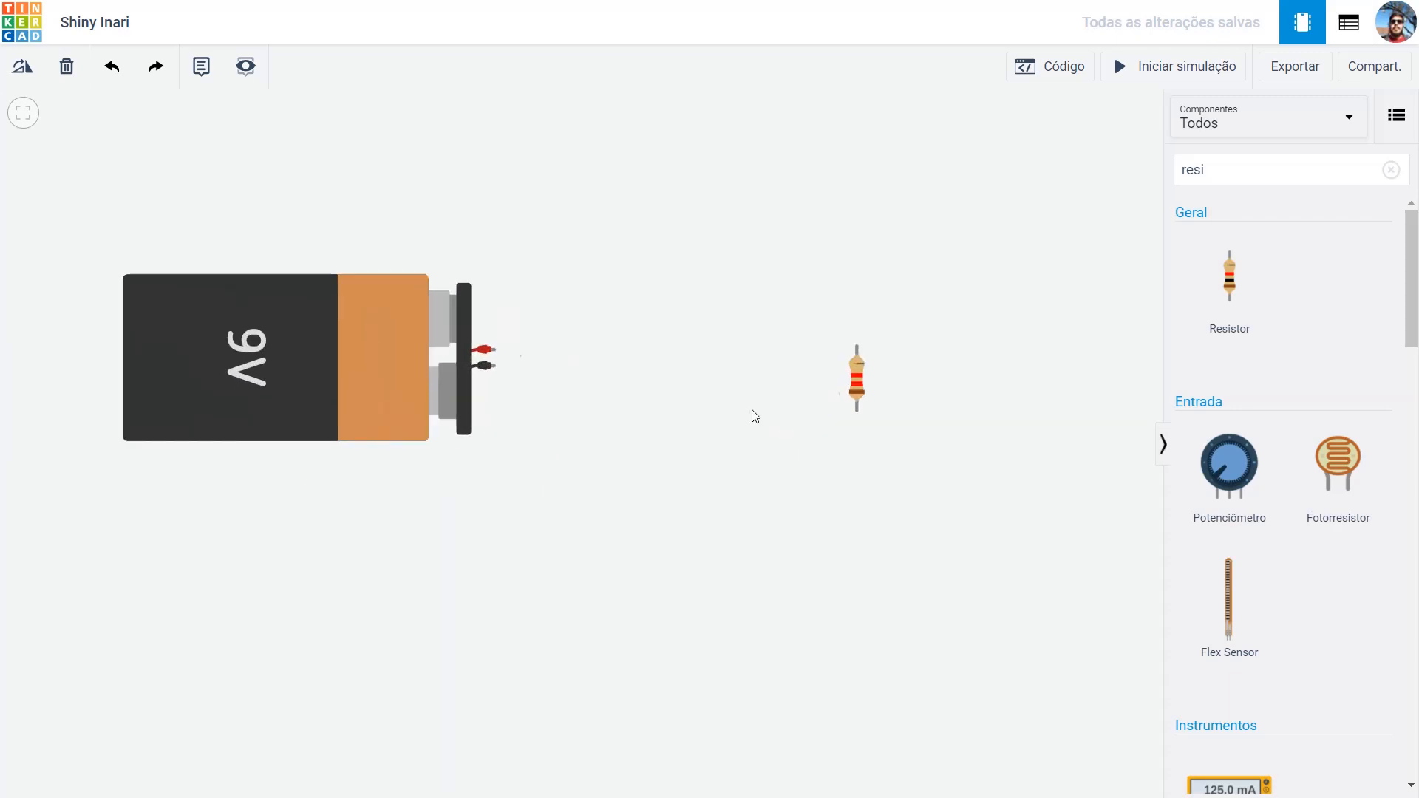
scroll(754, 416, "down", 1)
scroll(754, 416, "down", 1)
scroll(755, 415, "up", 2)
left_click(24, 121)
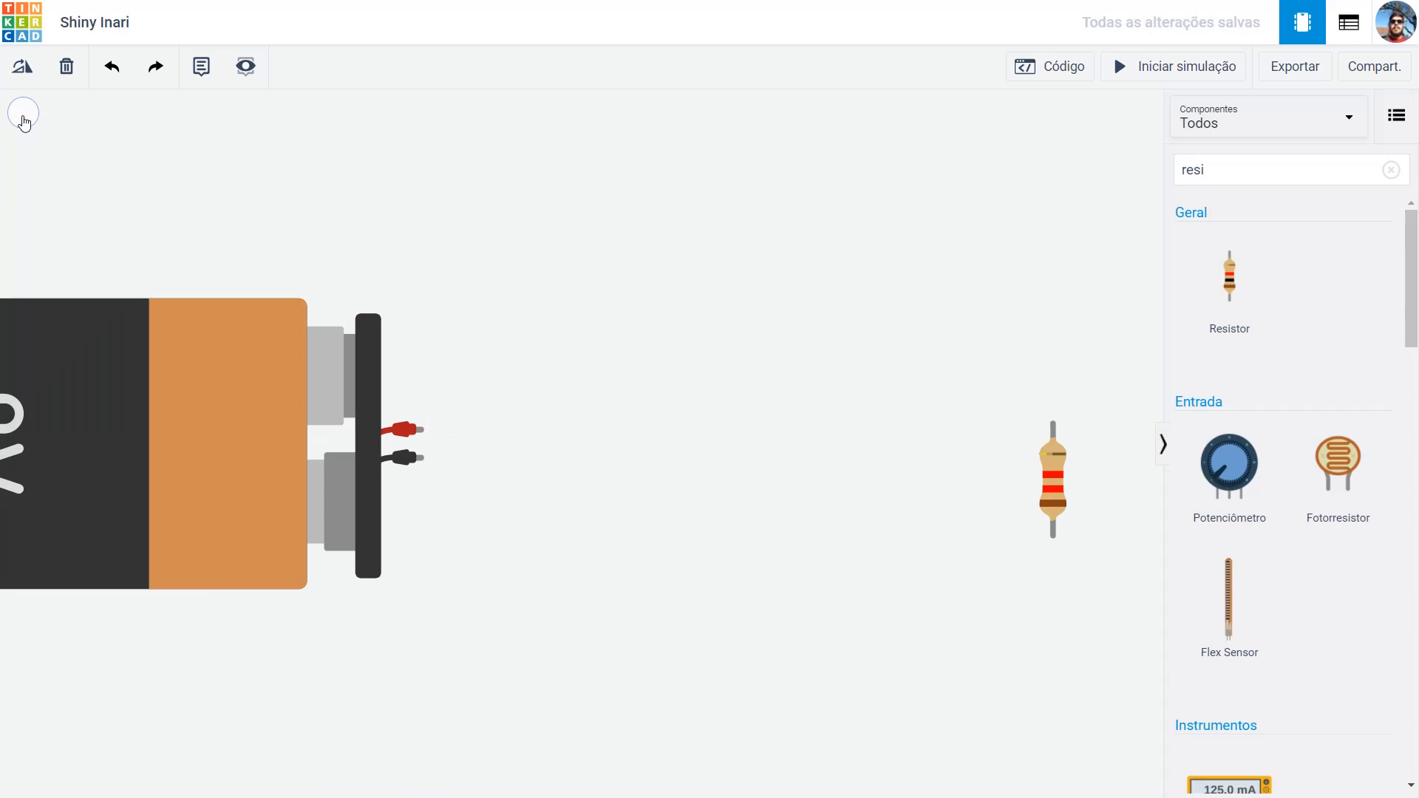
- Move the 9V battery closer to the 1.2 kΩ resistor and shift the resistor slightly
left_click_drag(184, 330, 431, 315)
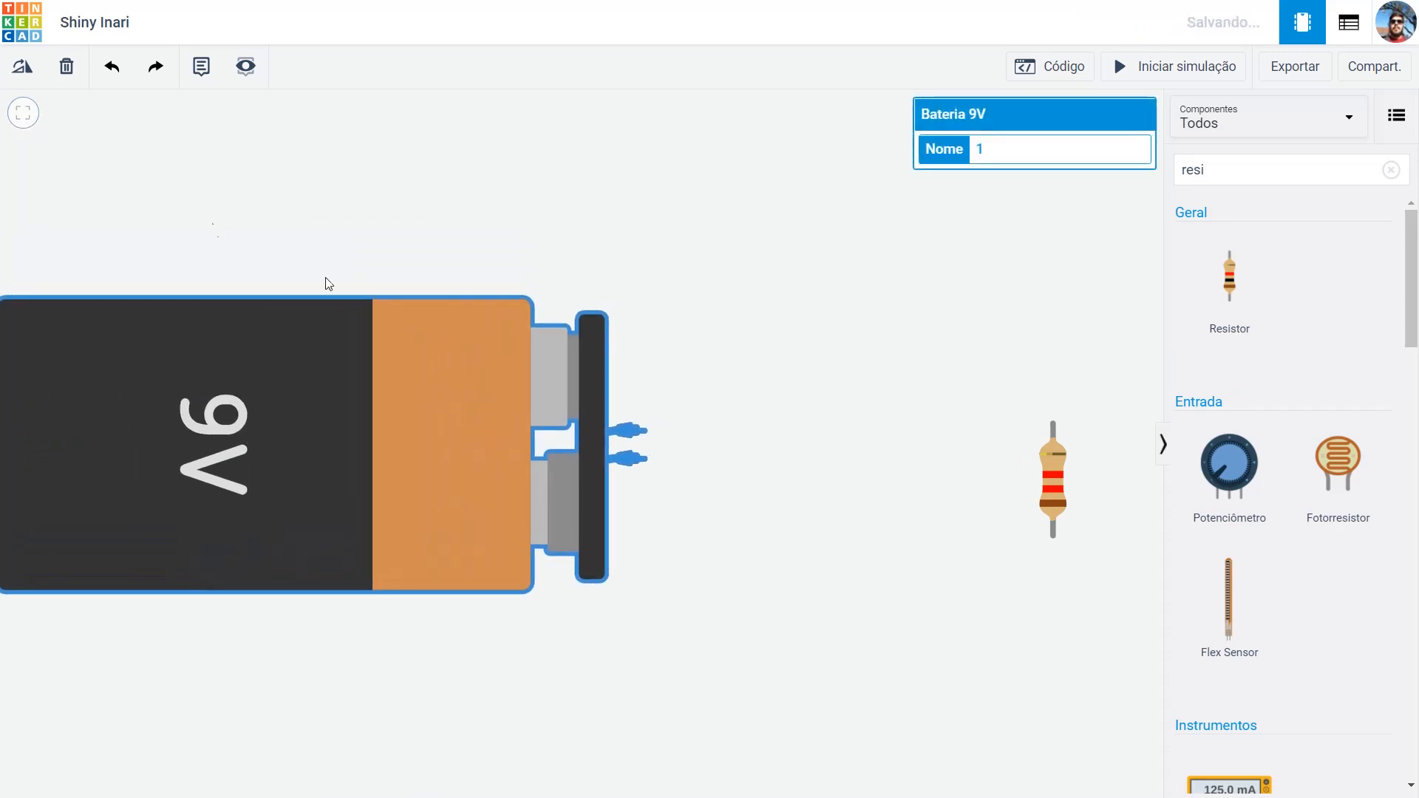
left_click(23, 113)
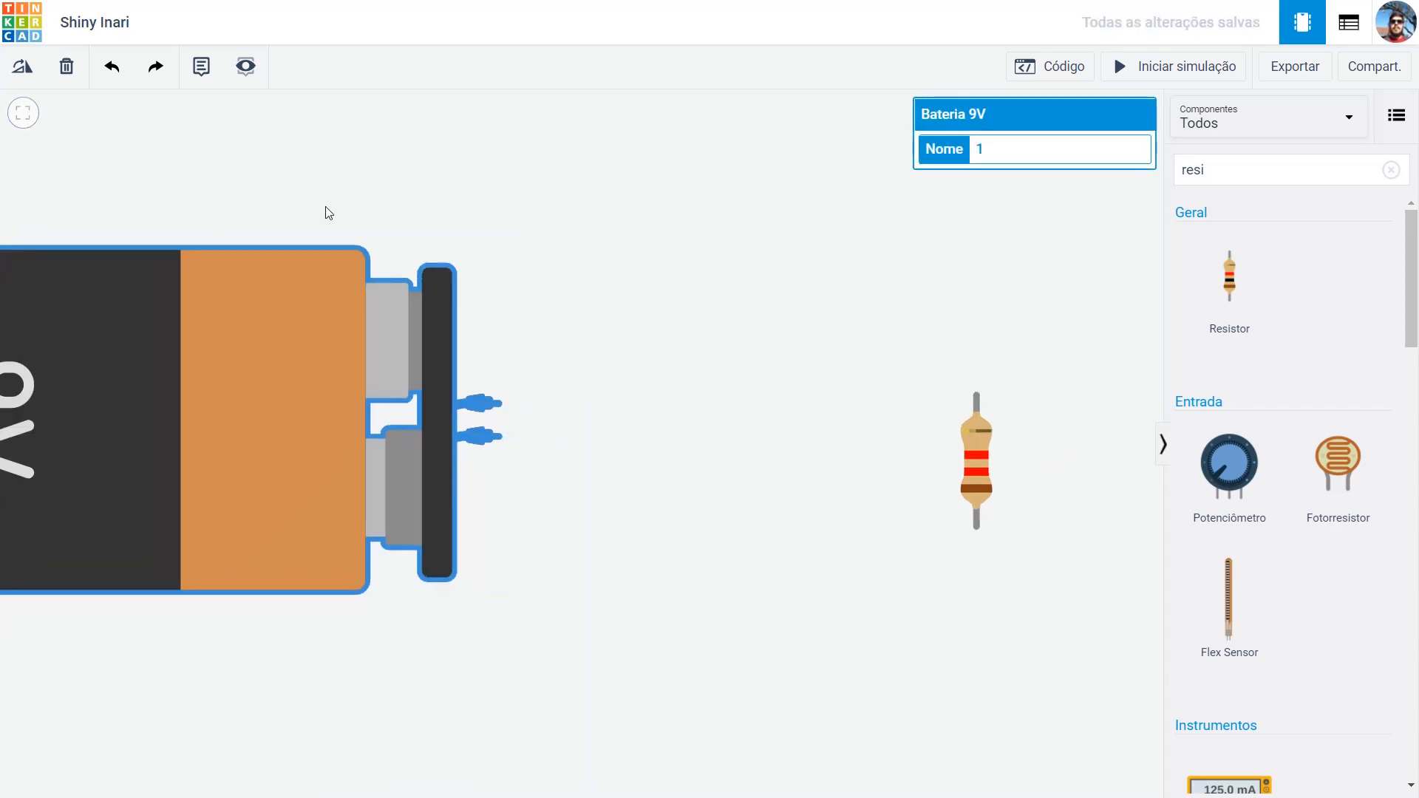
scroll(518, 325, "down", 5)
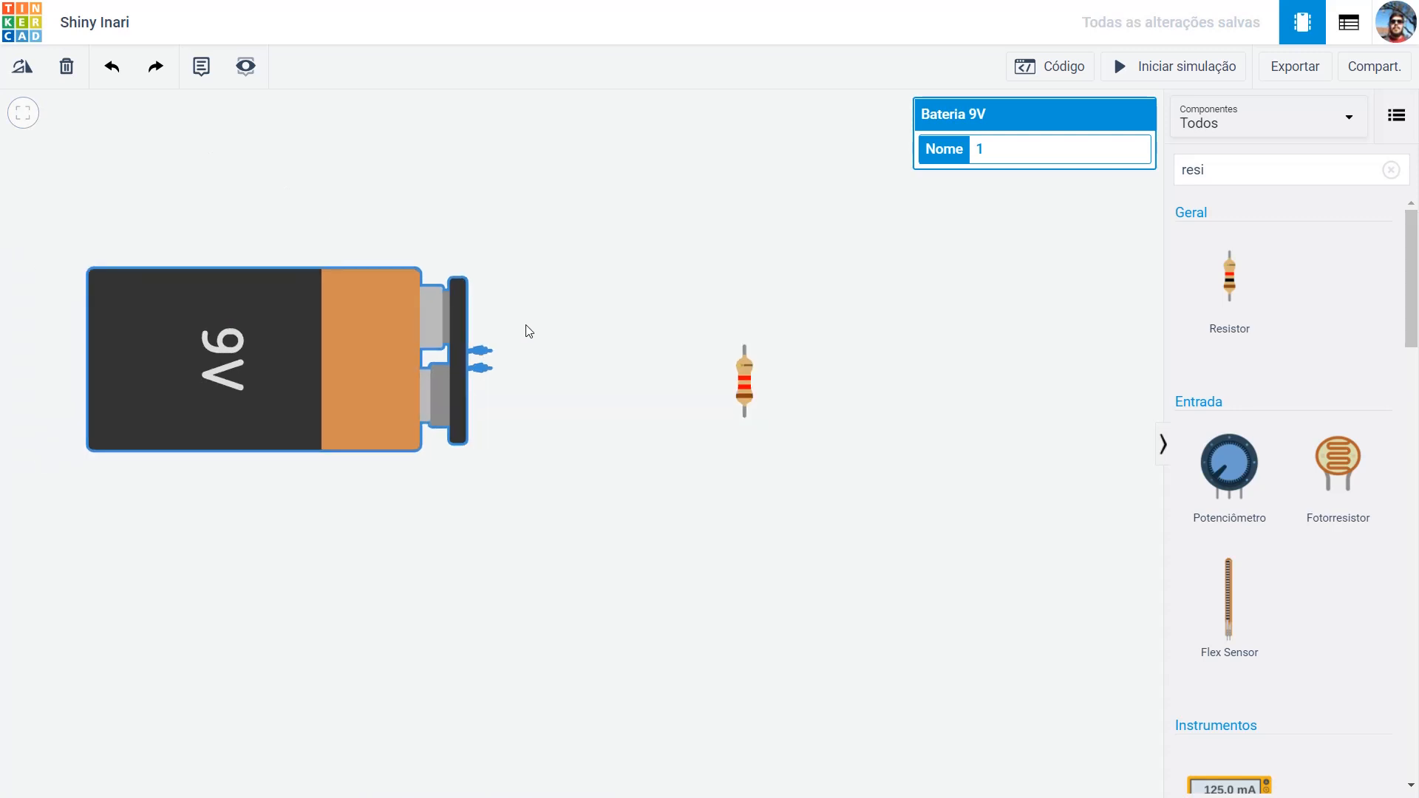
scroll(528, 331, "down", 1)
left_click(725, 367)
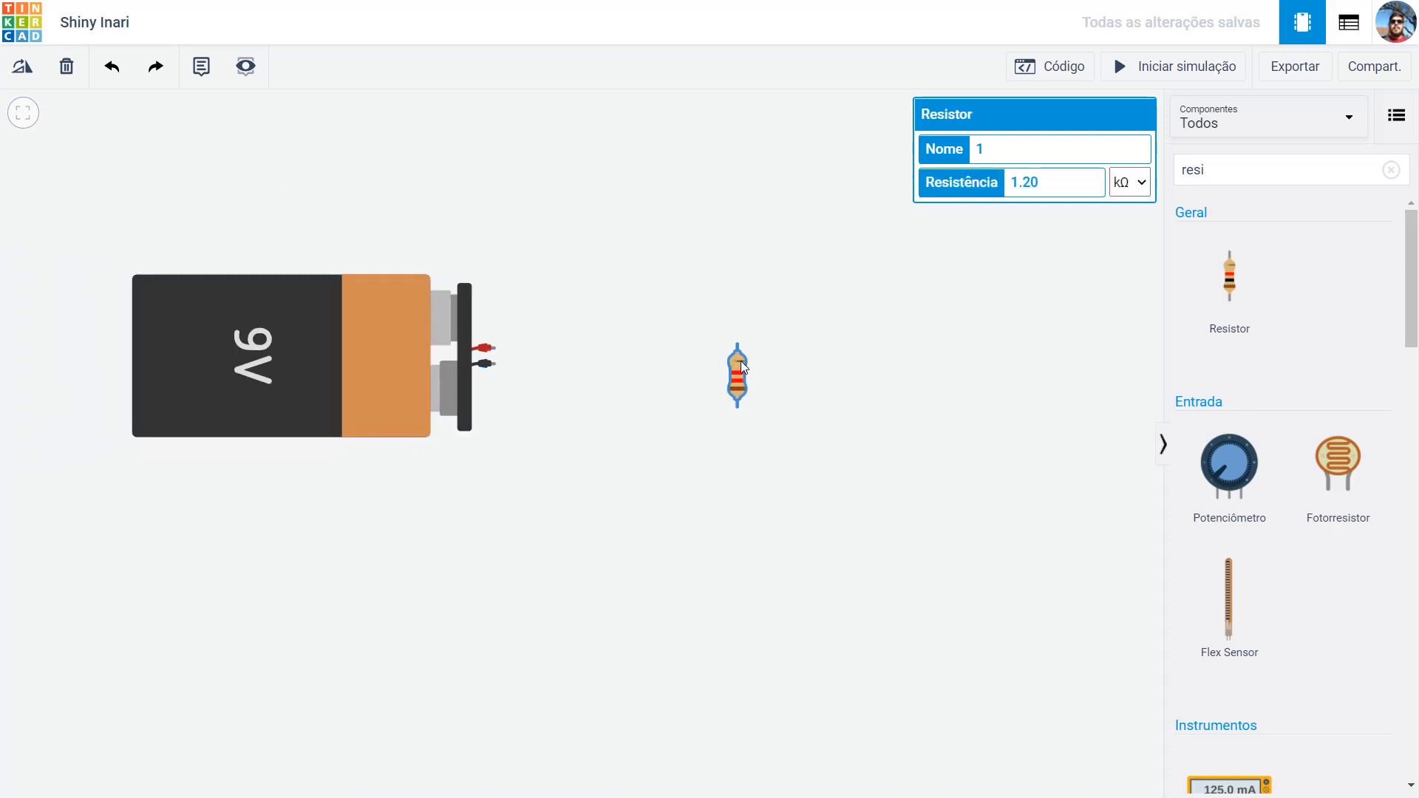
- Place a second resistor between the battery and the vertical resistor, rotate it horizontal, and deselect it
left_click_drag(1229, 295, 609, 315)
left_click(24, 68)
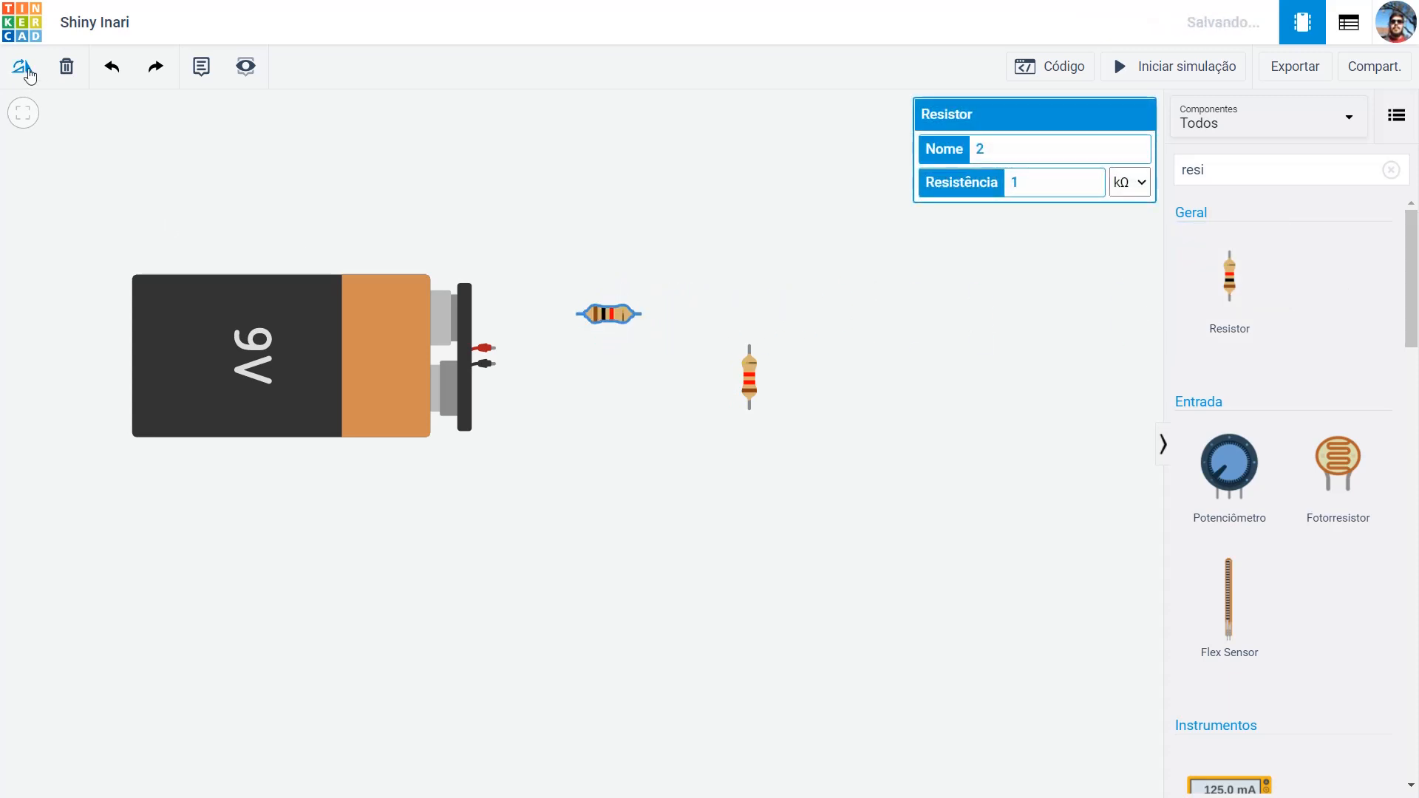
left_click_drag(614, 323, 649, 325)
left_click(872, 295)
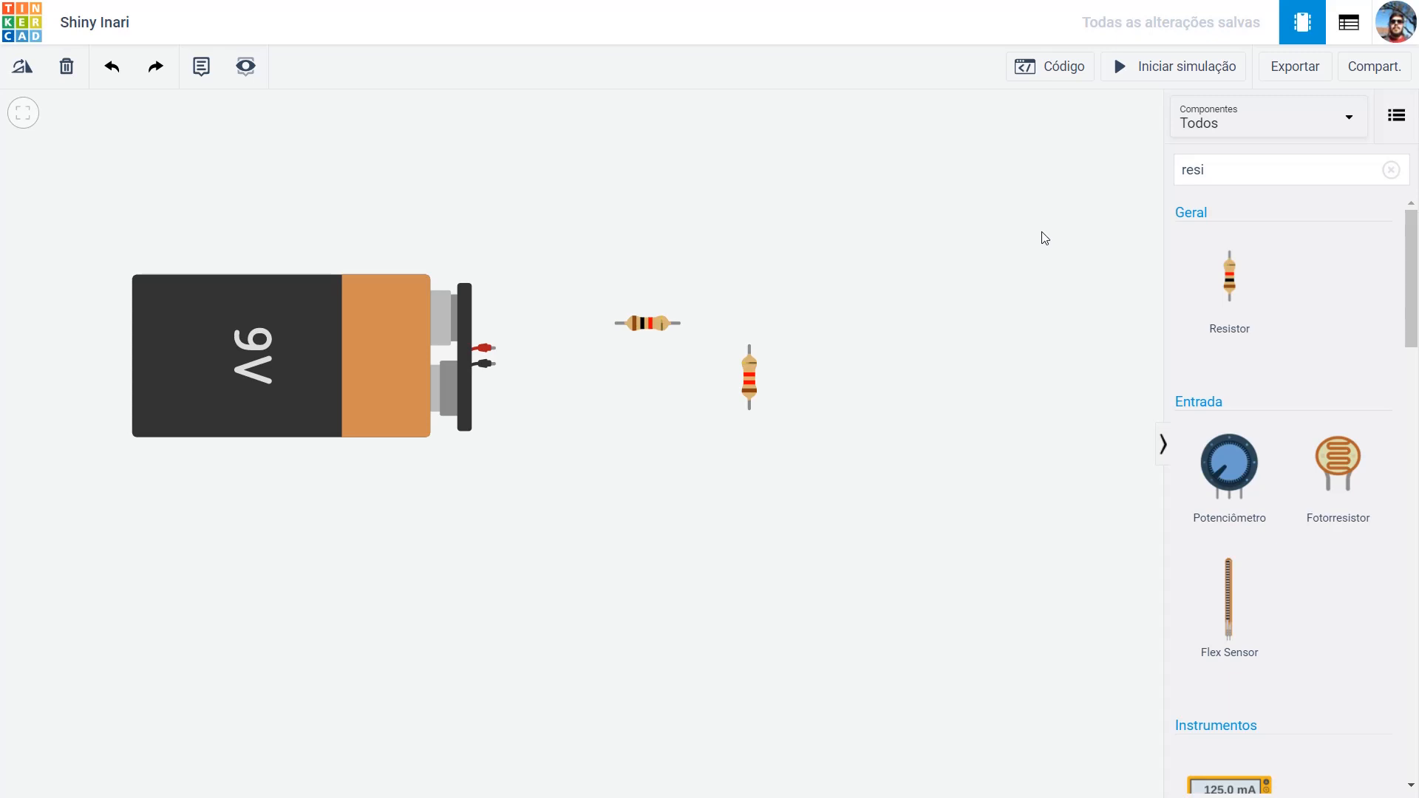
- Wire the battery's positive terminal to the horizontal resistor, and its other lead to the vertical resistor's upper lead
left_click(495, 353)
left_click(578, 348)
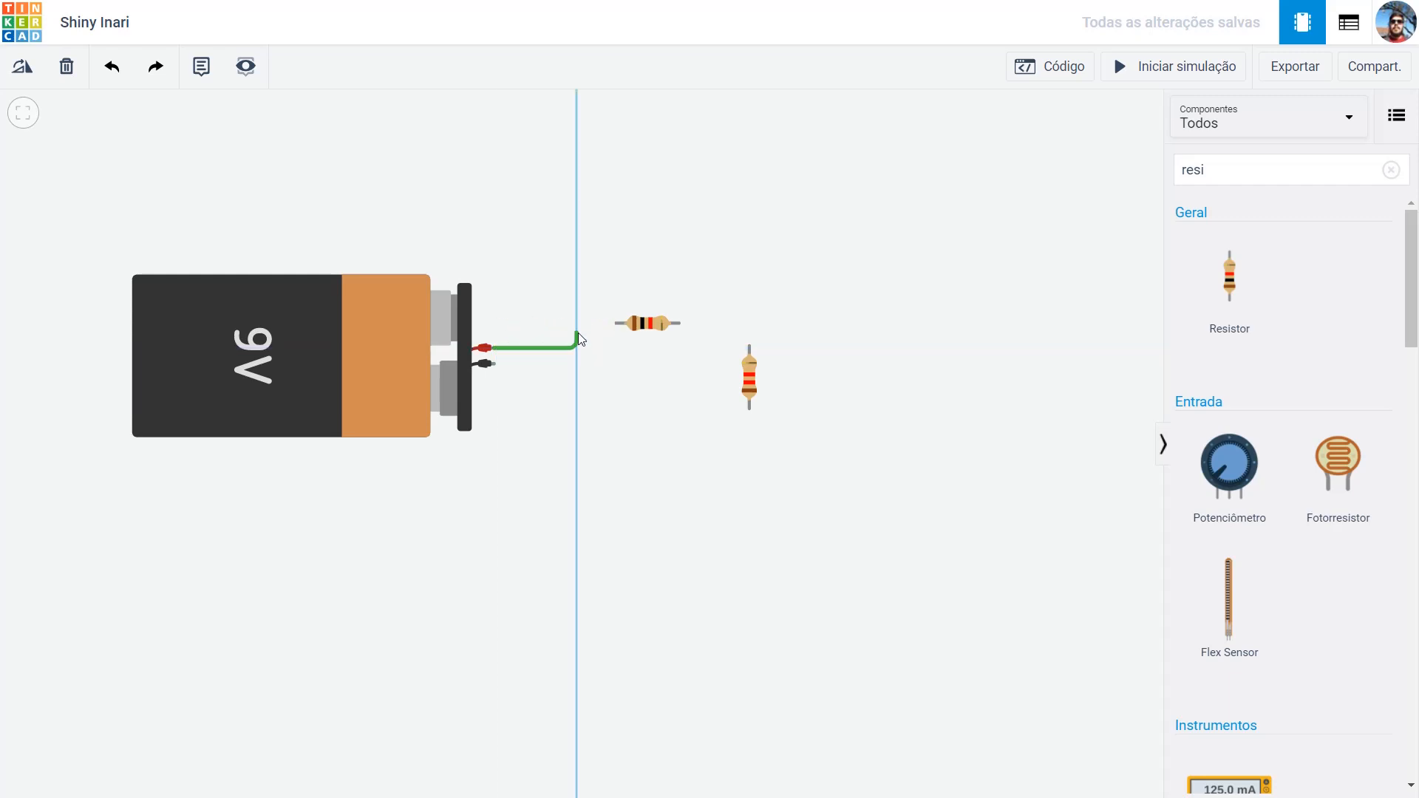
left_click(621, 324)
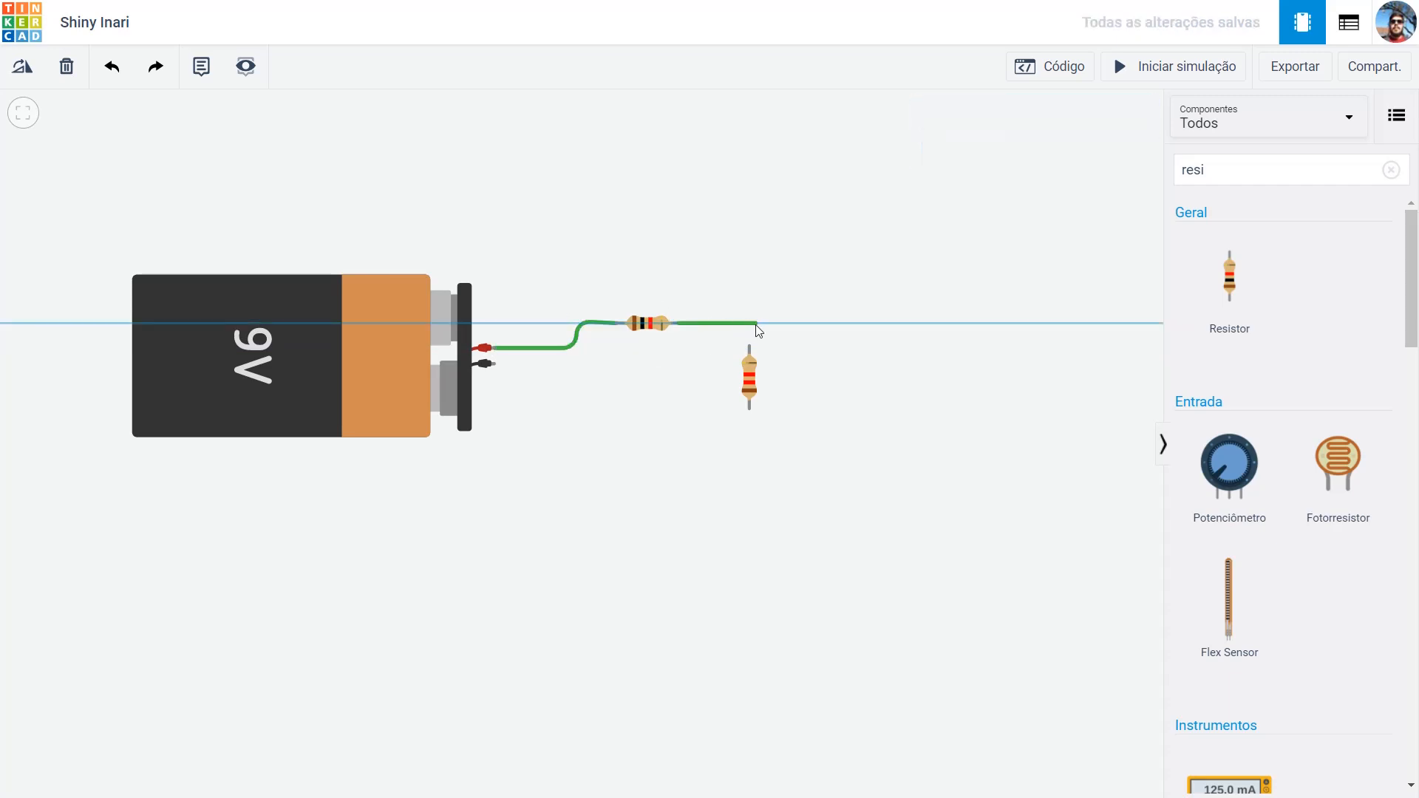
left_click(749, 345)
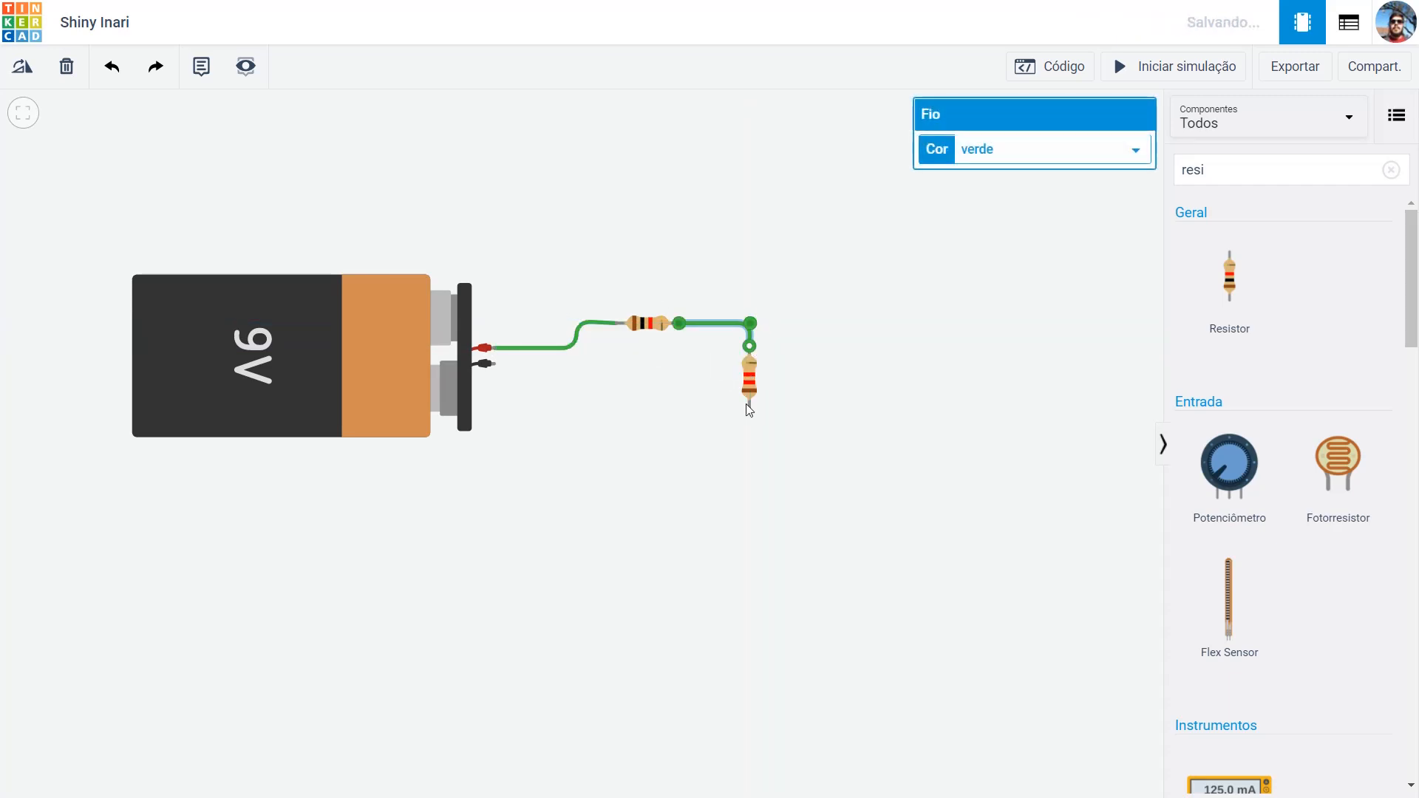
- Wire the vertical resistor's lower lead to the battery's negative terminal, routing the wire below the circuit
left_click(748, 408)
left_click(748, 427)
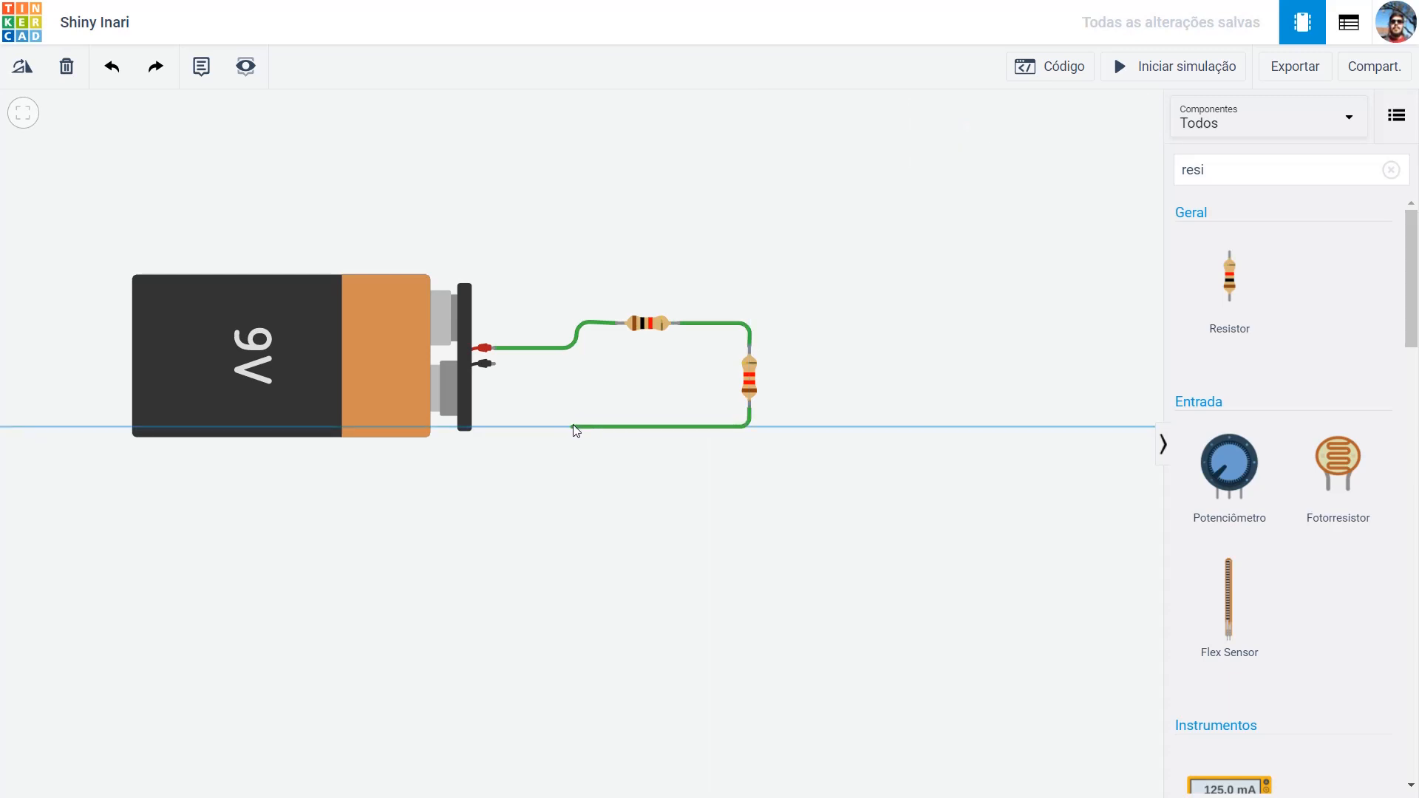
left_click(574, 427)
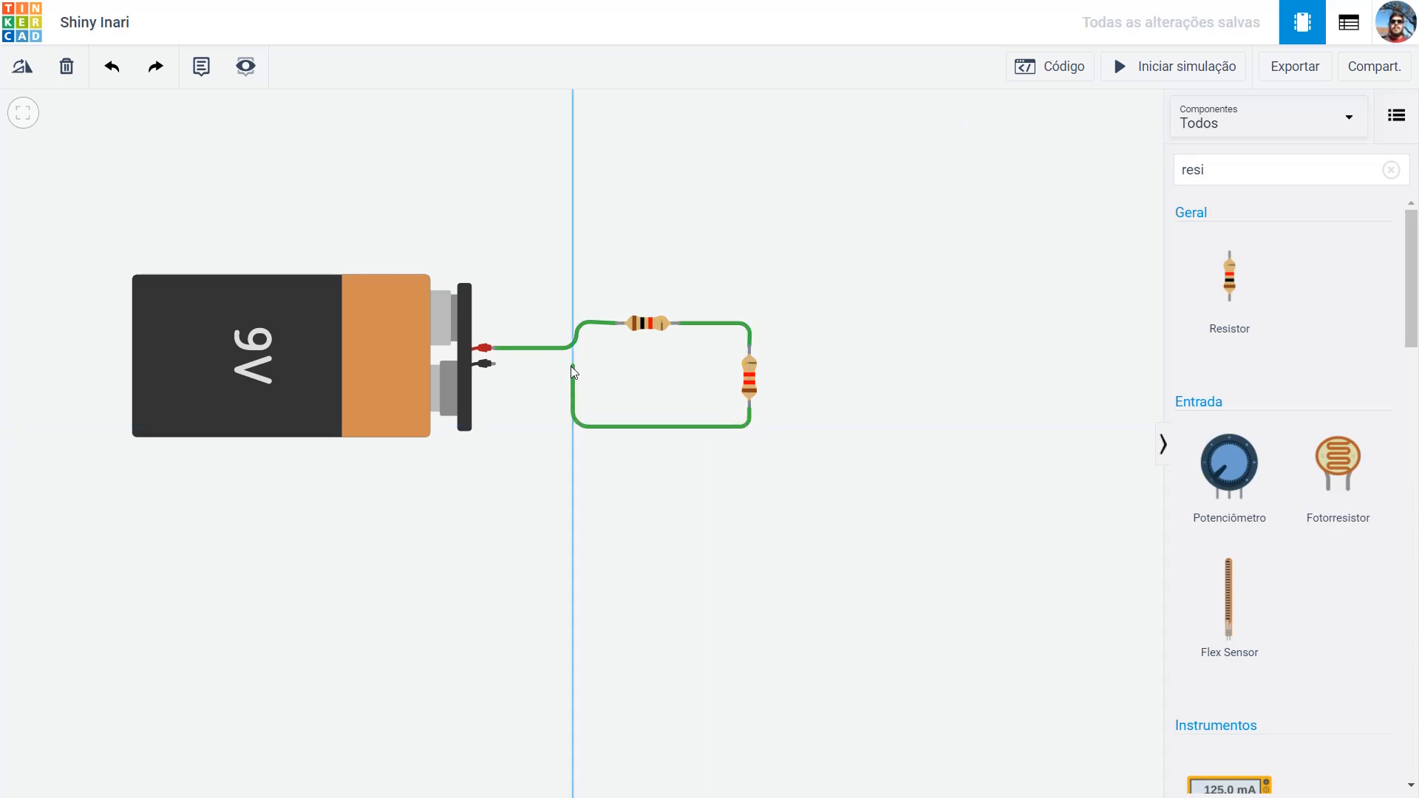
left_click(572, 365)
left_click(495, 363)
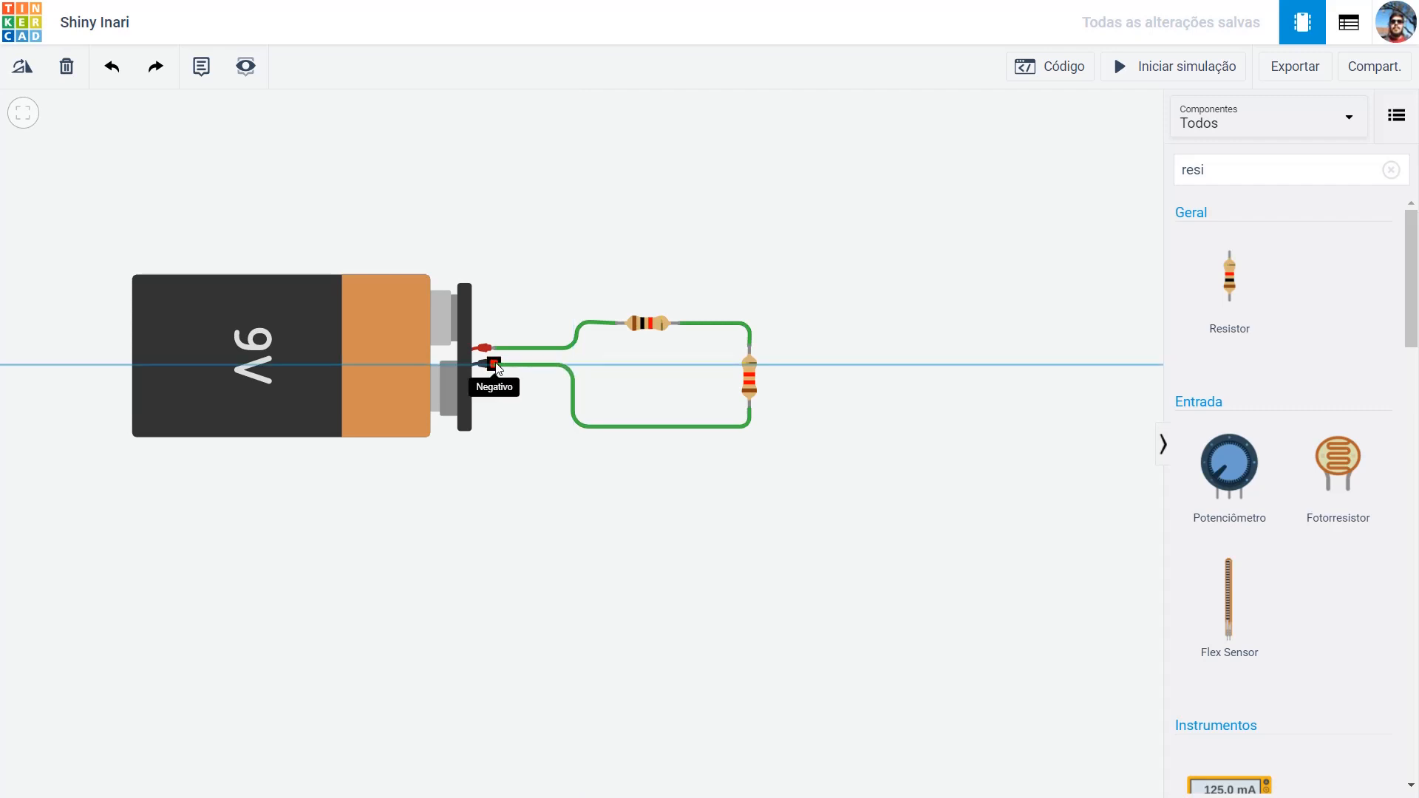
left_click(493, 363)
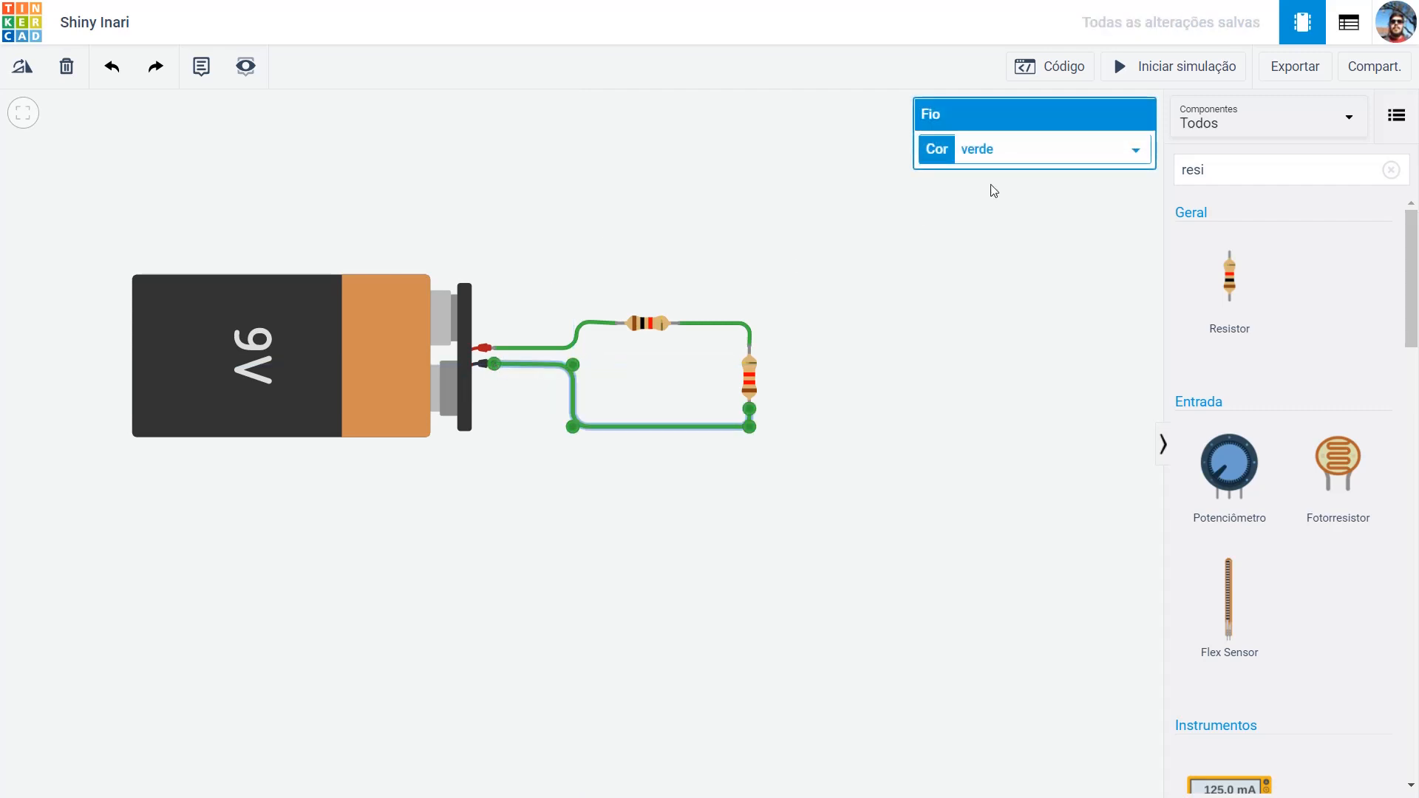
- Straighten the bend points of the wires leaving the battery's positive and negative terminals, and deselect them
left_click(579, 327)
left_click_drag(580, 327, 576, 326)
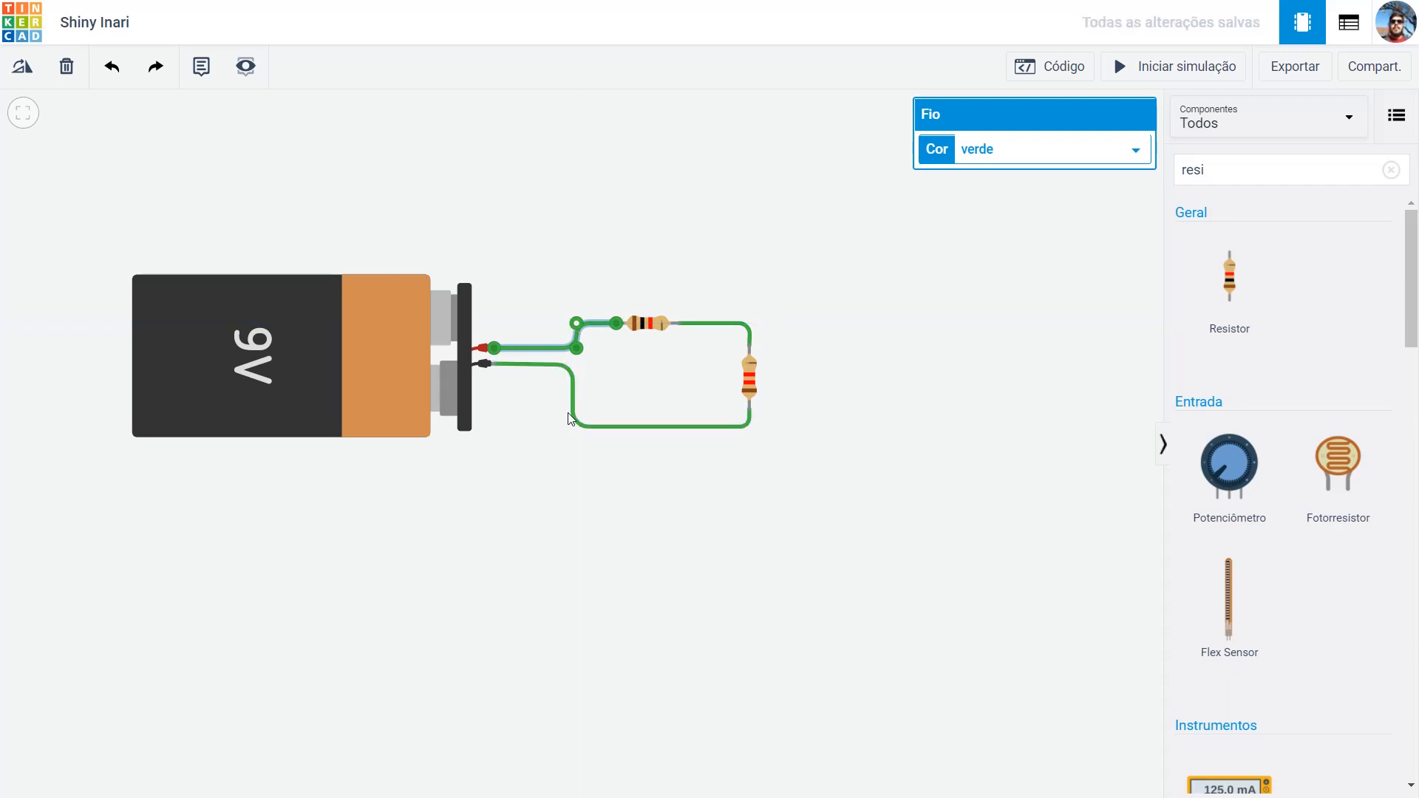
left_click(572, 418)
left_click_drag(576, 419, 574, 423)
left_click(874, 327)
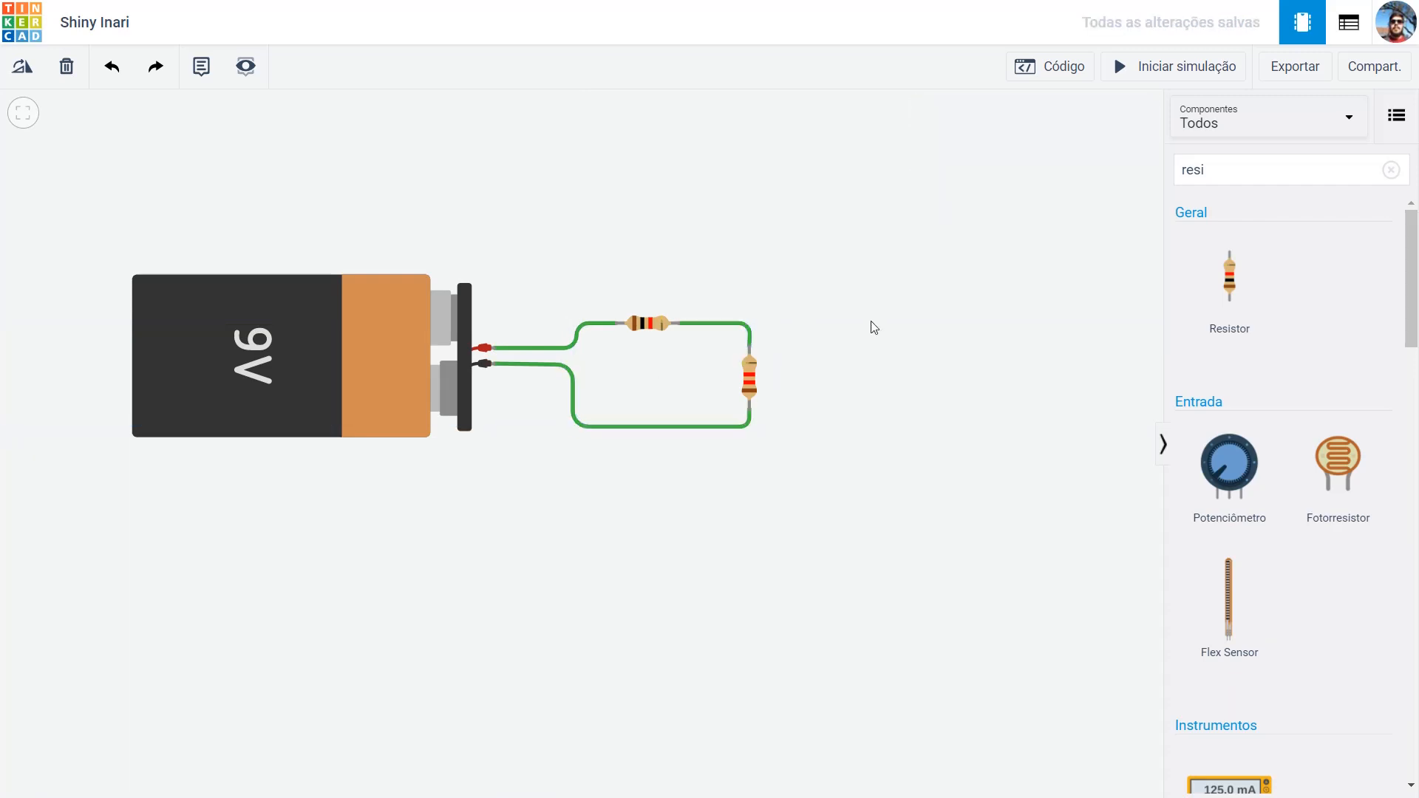
- Set the colour of the wire from the battery's positive terminal to vermelho
left_click(573, 337)
left_click(1018, 159)
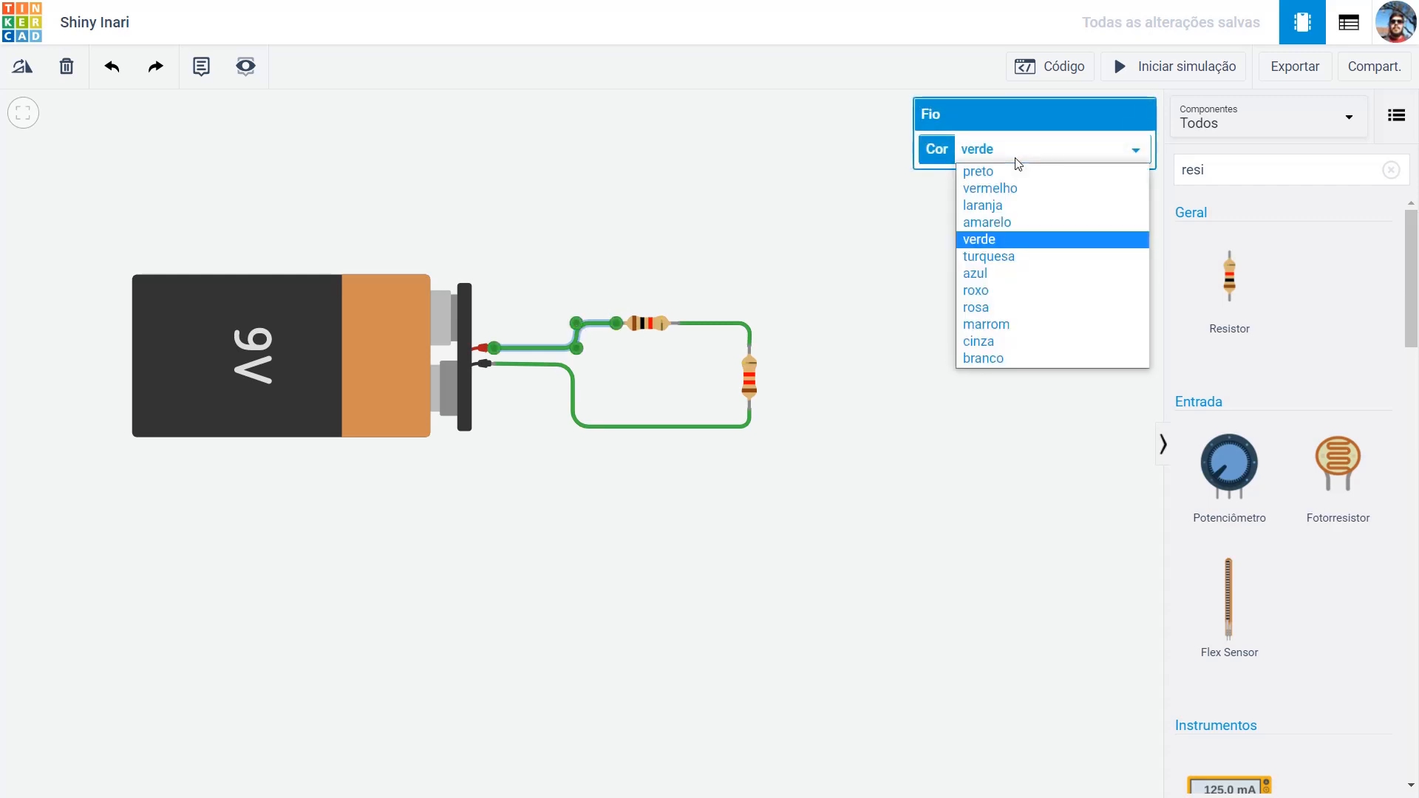
left_click(990, 189)
- Try amarelo as the positive wire's colour and return it to vermelho
left_click(1020, 150)
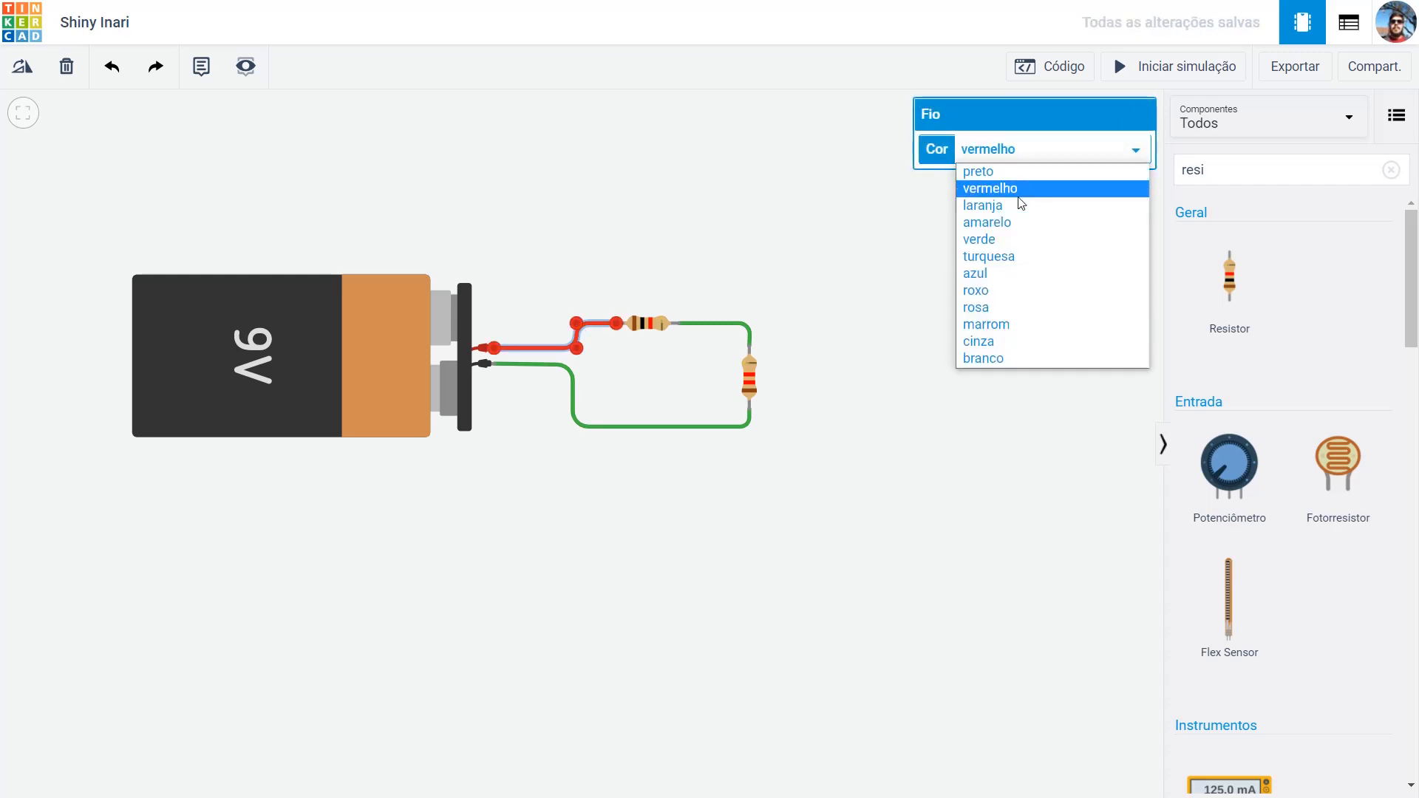
left_click(1017, 222)
left_click(1019, 148)
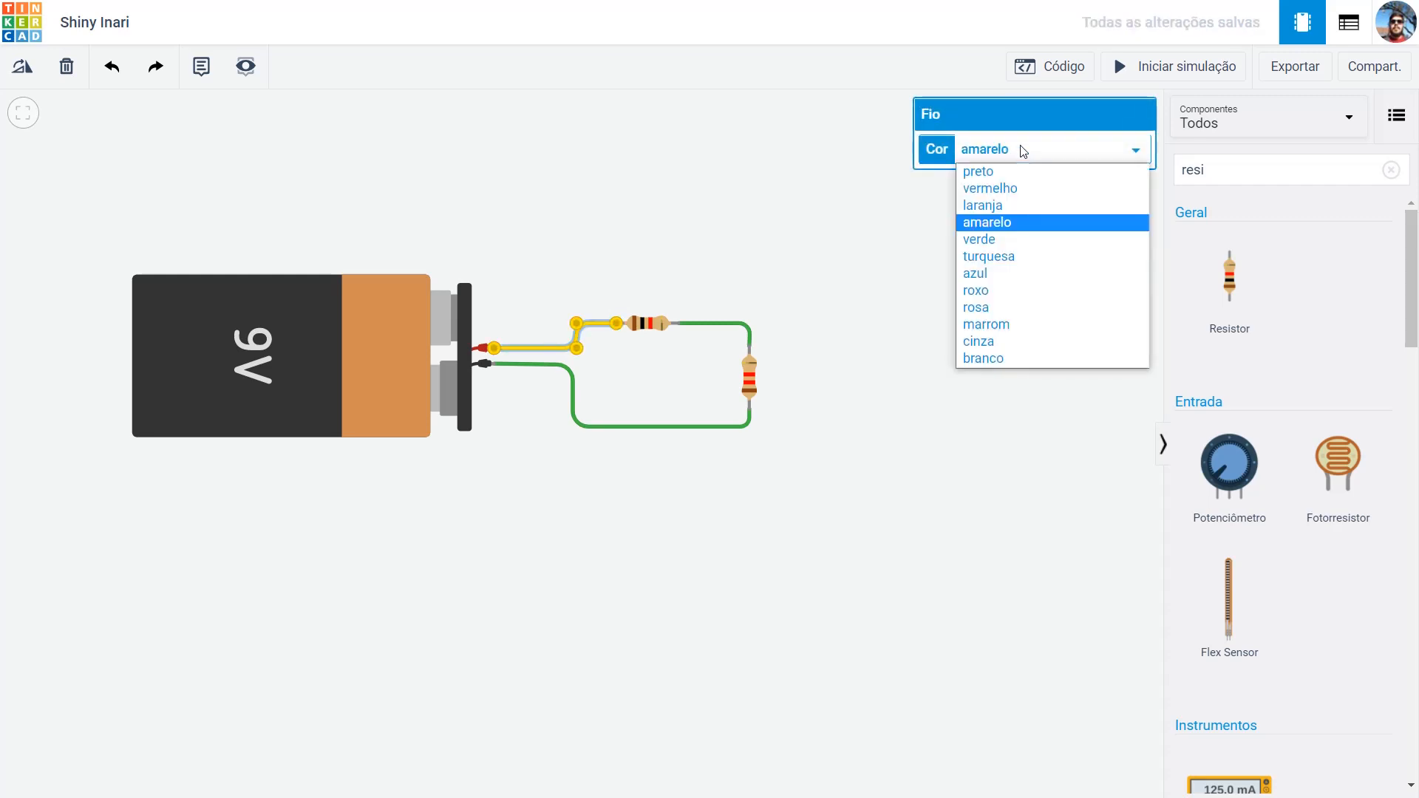
left_click(1005, 188)
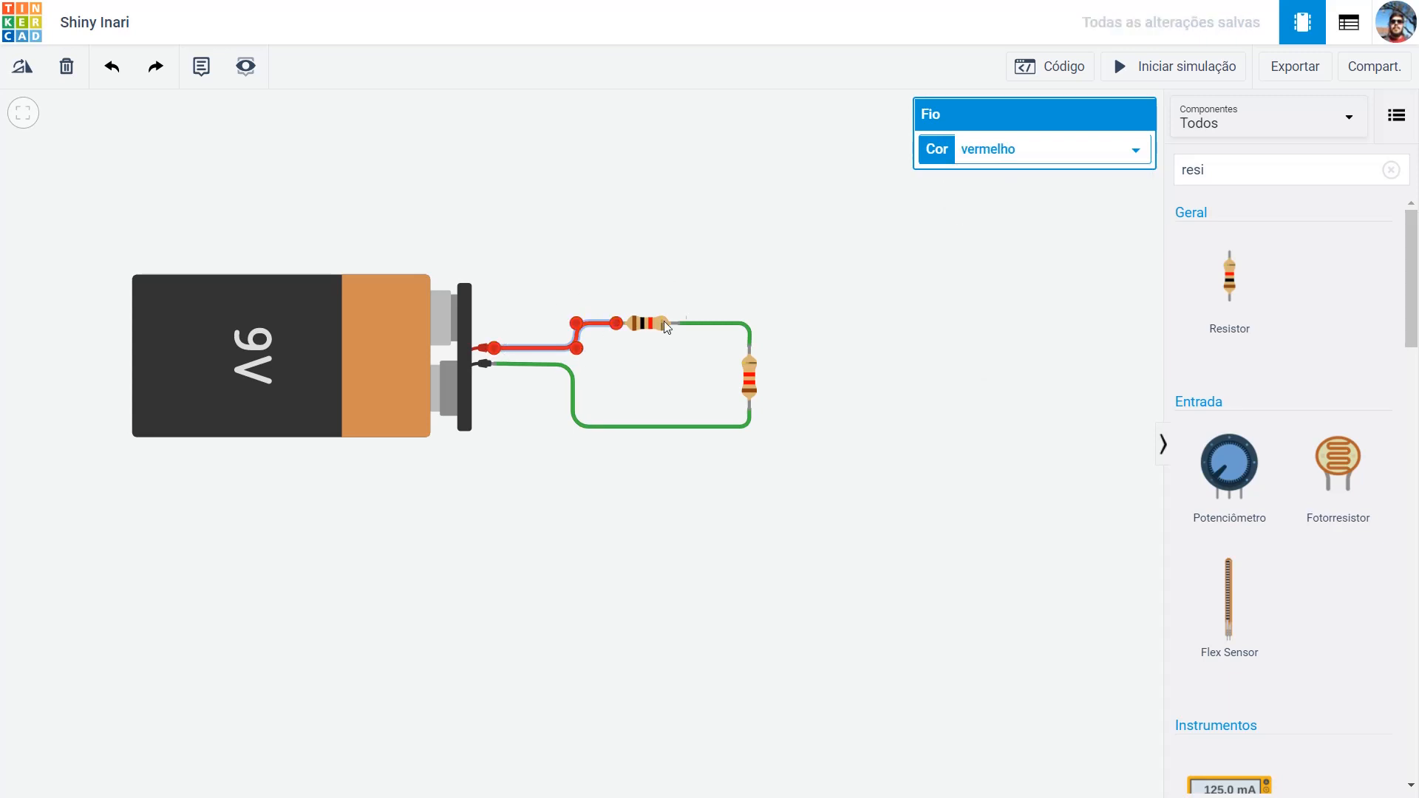
- Set the colour of the wire returning to the battery's negative terminal to preto and deselect it
left_click(708, 322)
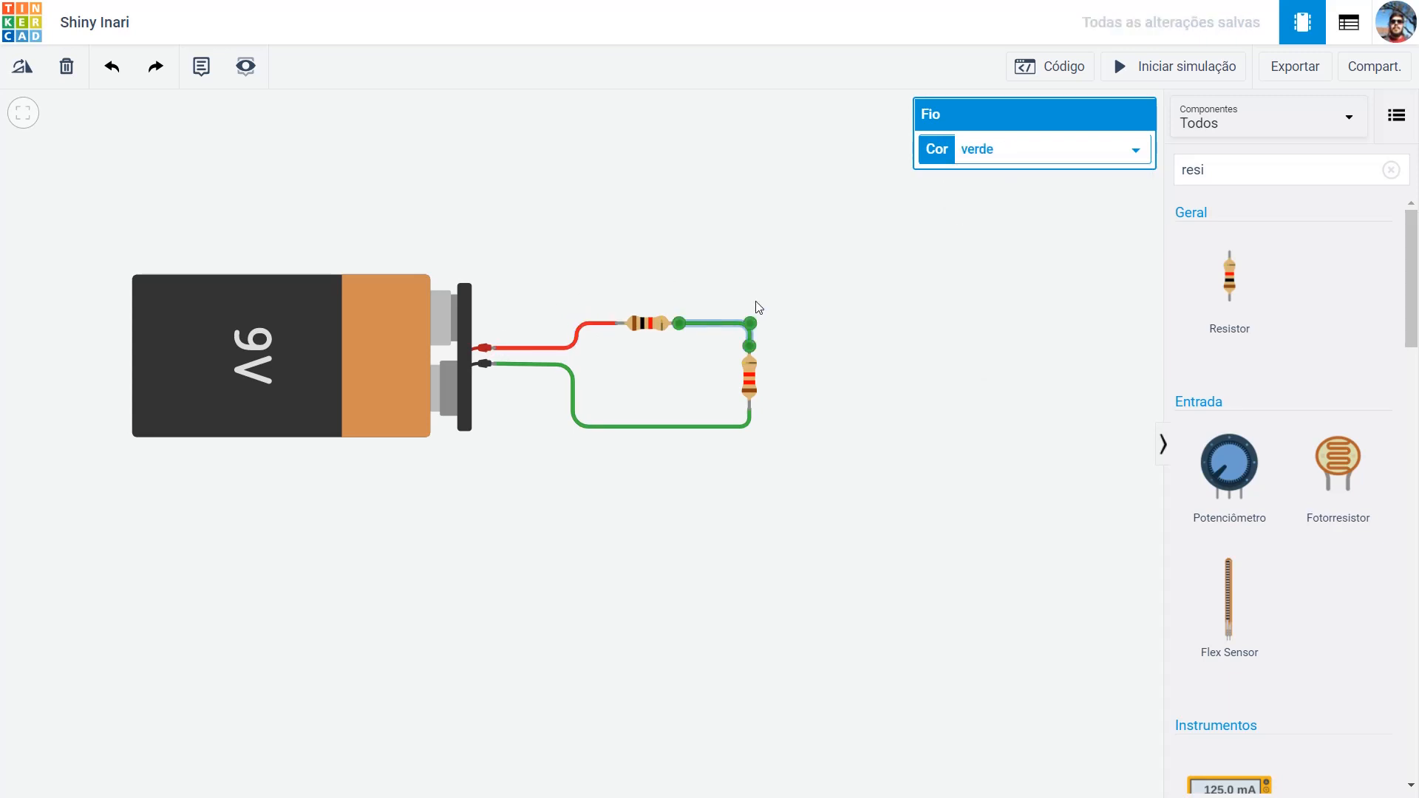
left_click(729, 426)
left_click(972, 150)
left_click(989, 171)
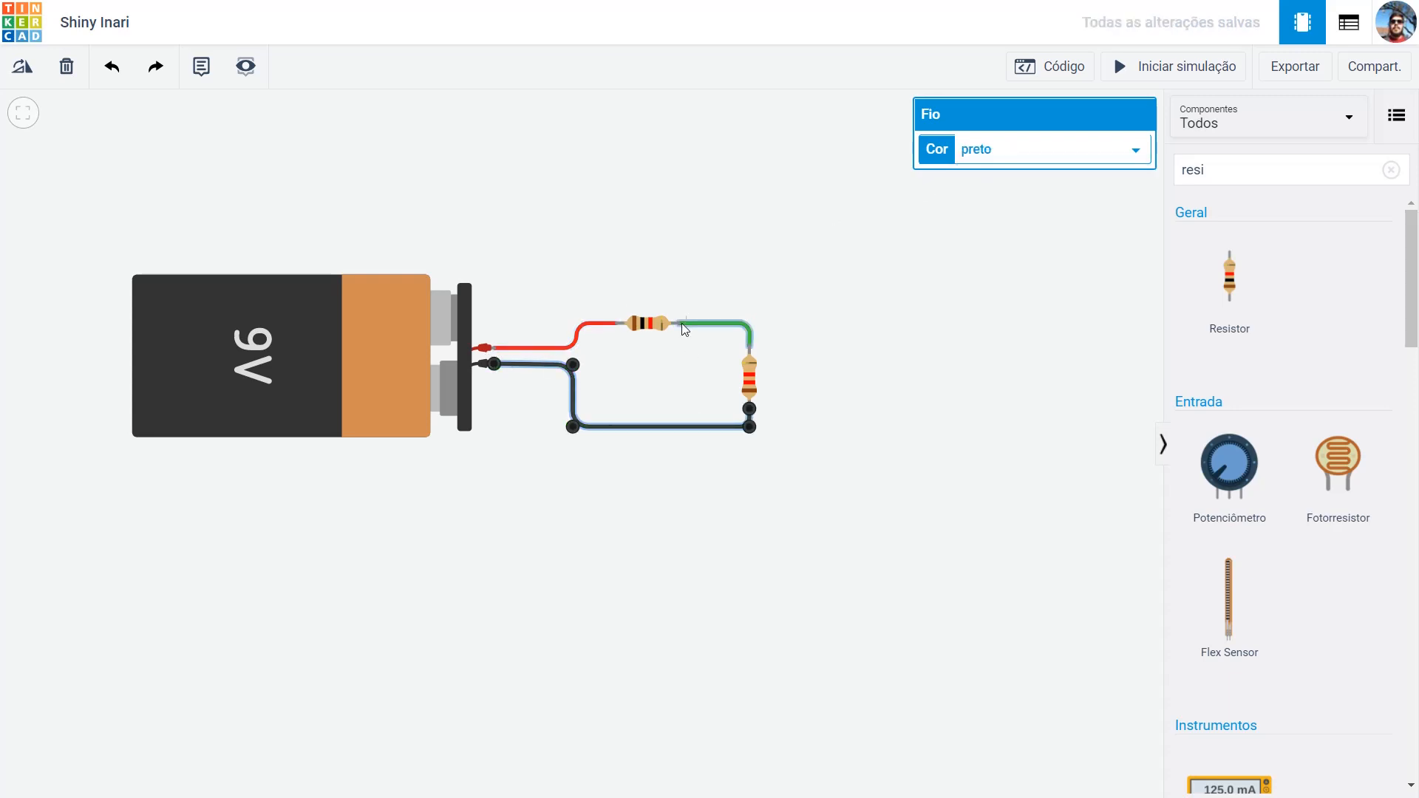
left_click(787, 245)
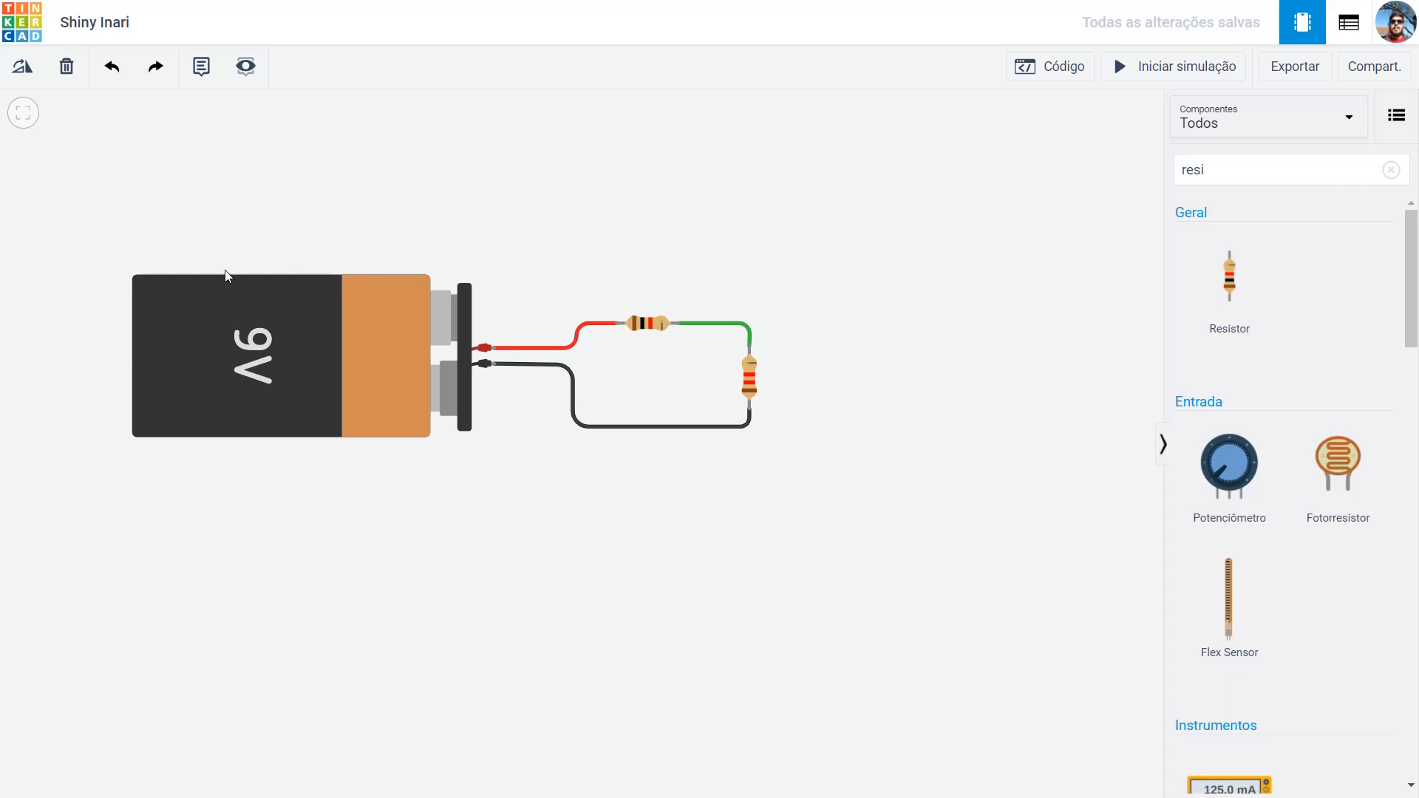
- Move the 9V battery slightly closer to the resistors with its wires attached, and deselect it
left_click_drag(177, 307, 226, 312)
left_click(497, 215)
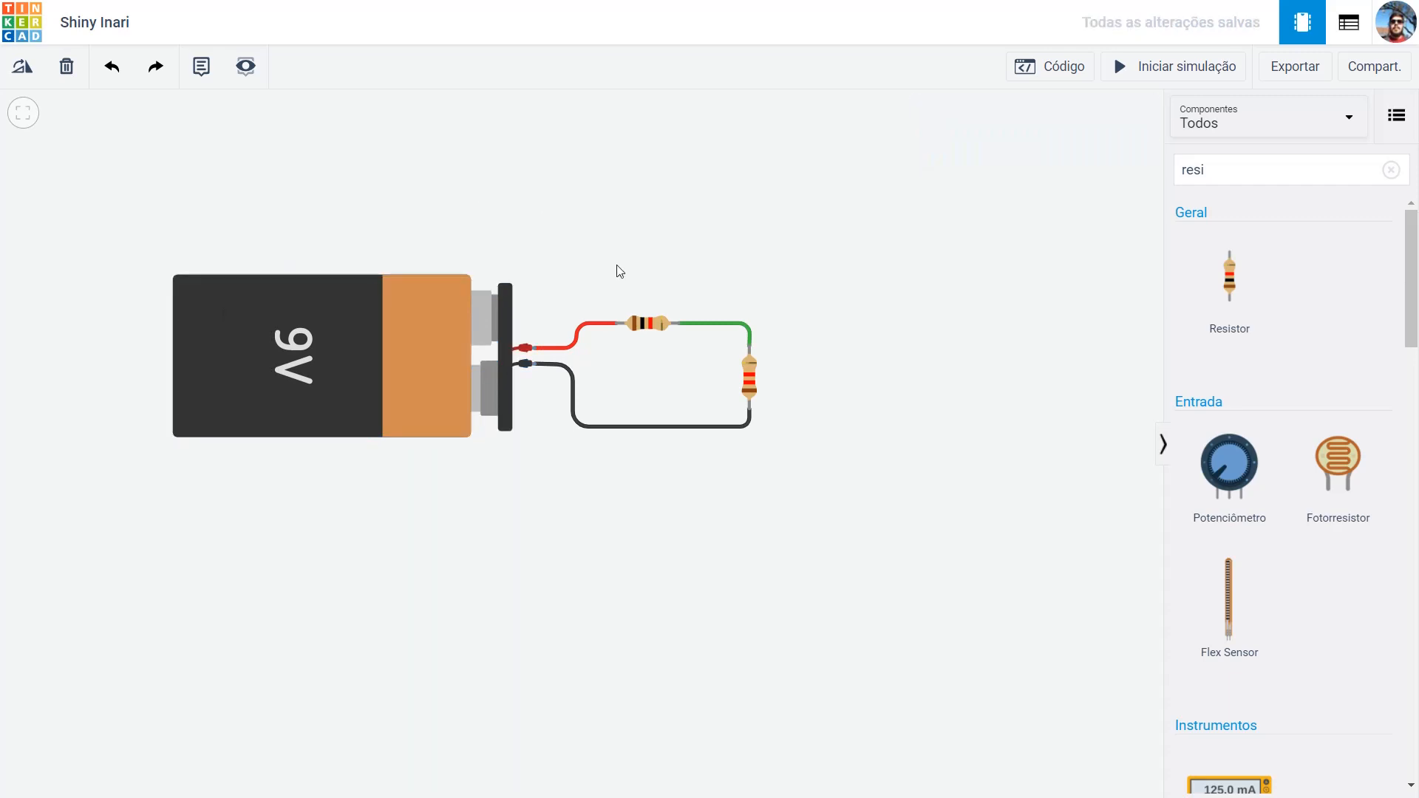
left_click_drag(376, 292, 403, 312)
left_click(719, 202)
- Search the components for "mul" and place a multimeter above the resistors
left_click(1254, 172)
type("mul")
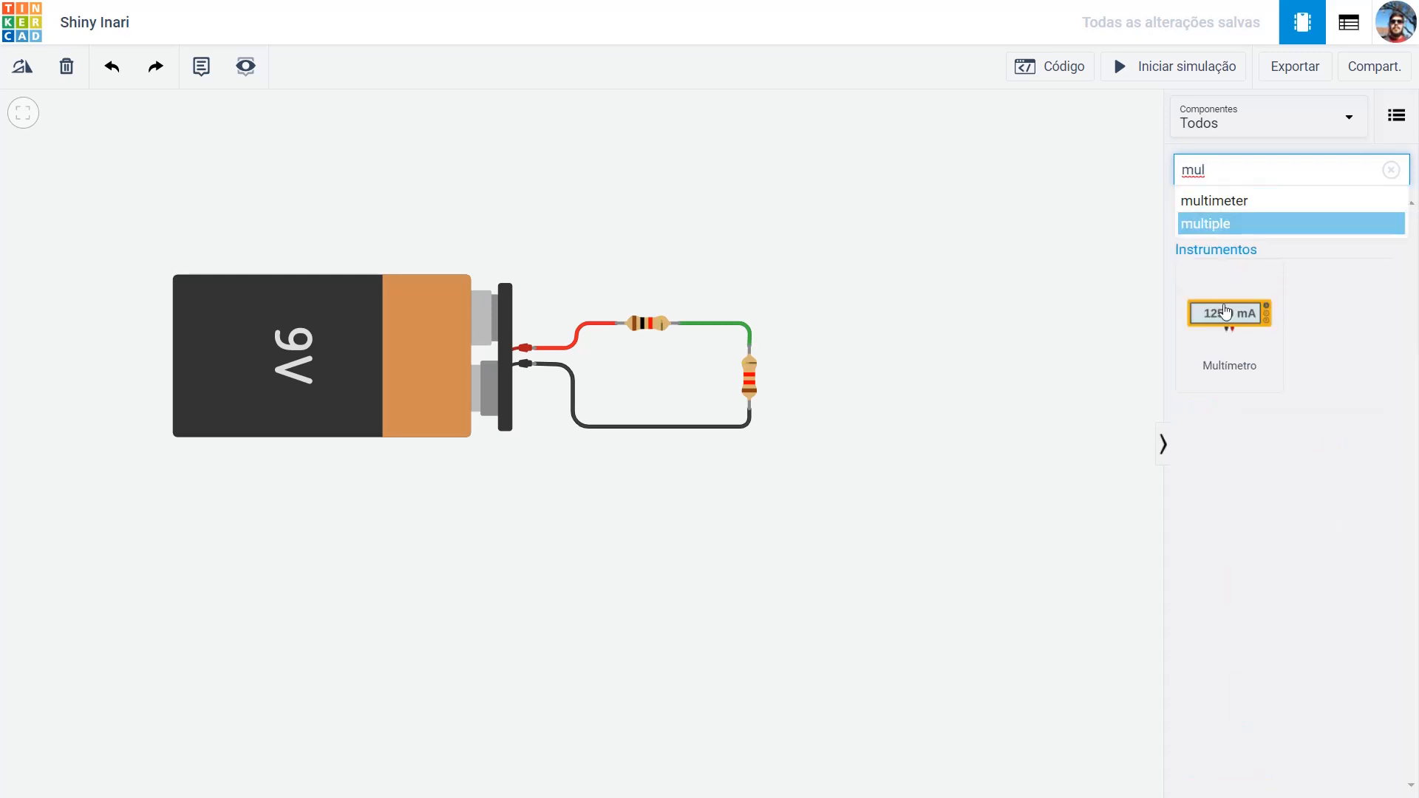
left_click_drag(1220, 313, 700, 223)
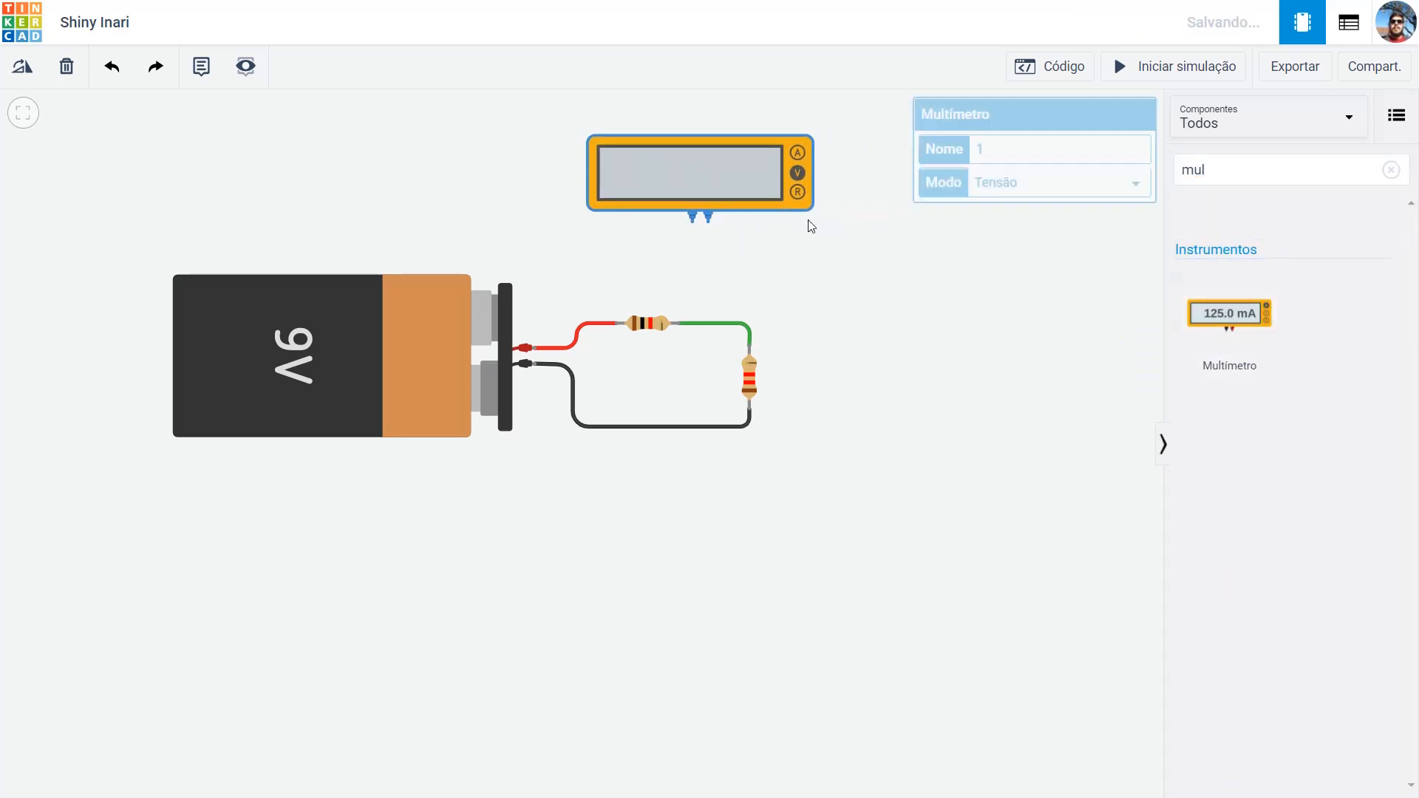
- Switch the multimeter through the Amperagem and Resistência modes and return it to Tensão
left_click(1052, 194)
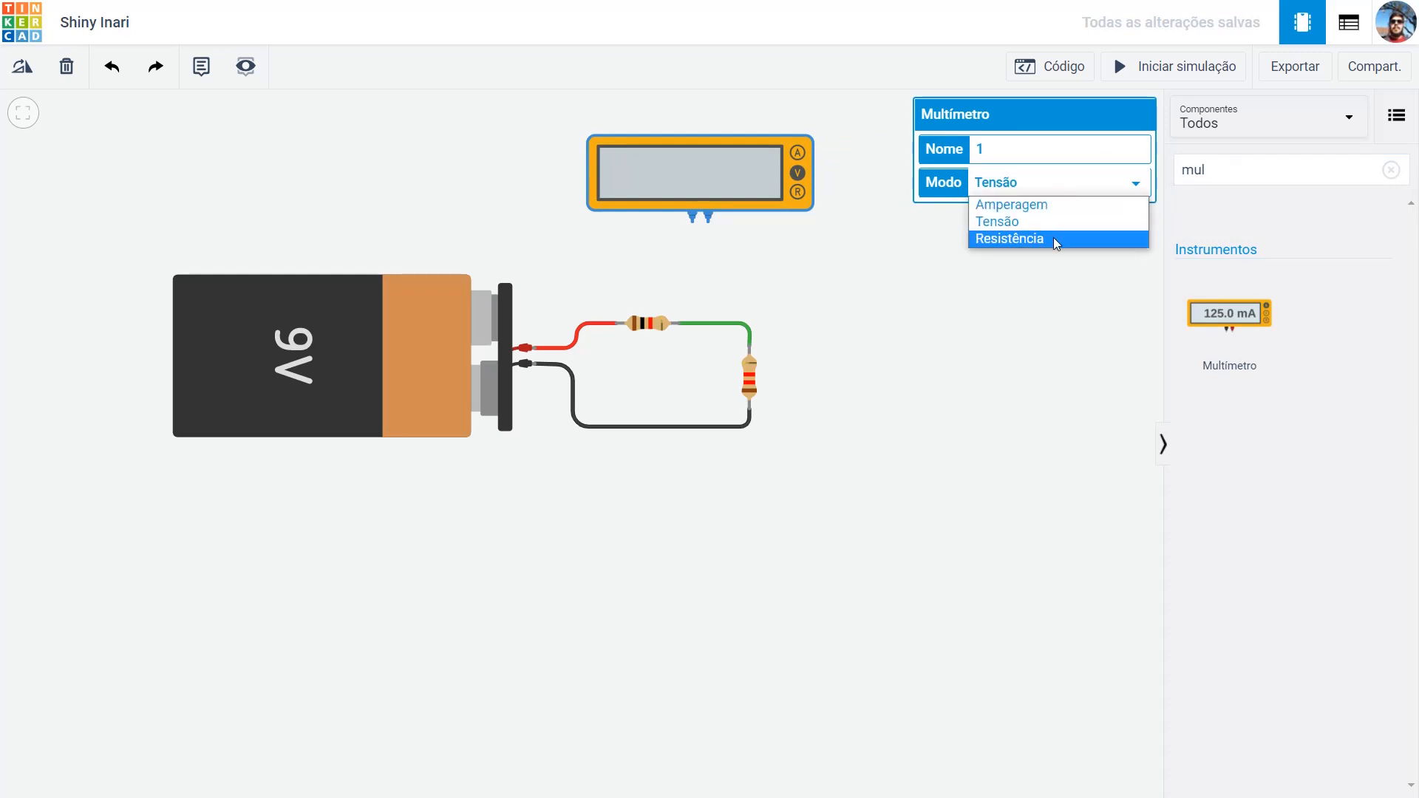
left_click(864, 284)
left_click(796, 152)
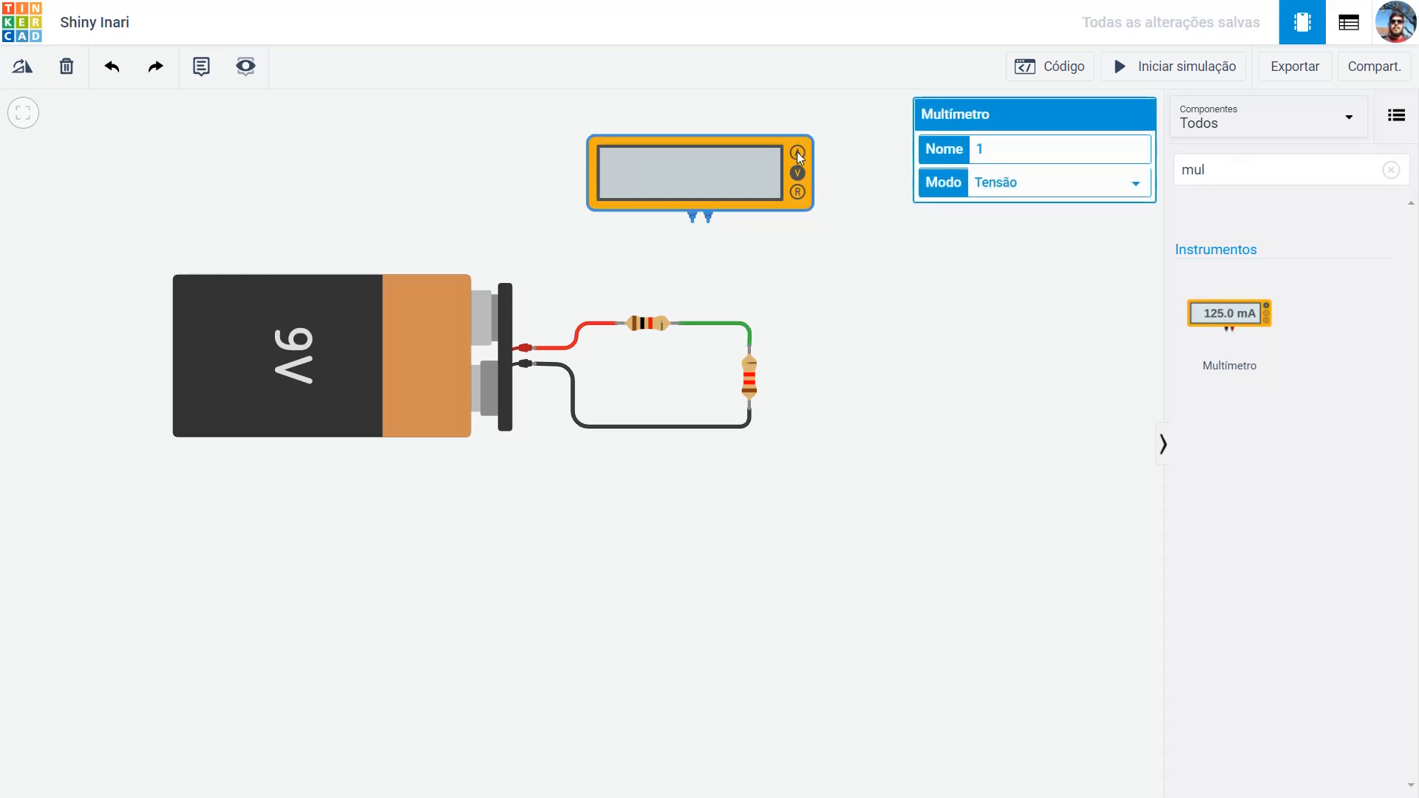
left_click(1007, 181)
left_click(1017, 212)
left_click(1015, 182)
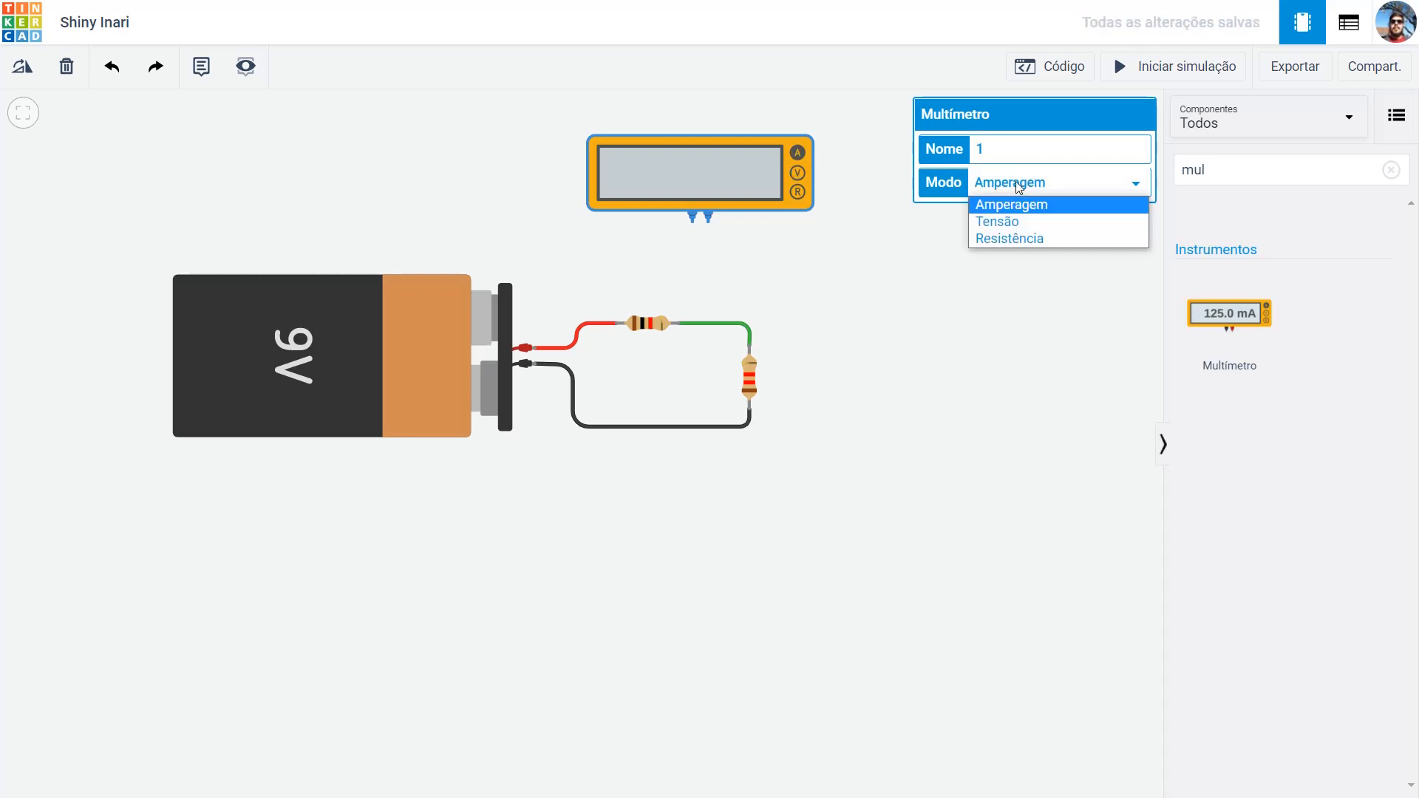
left_click(1029, 238)
left_click(1020, 182)
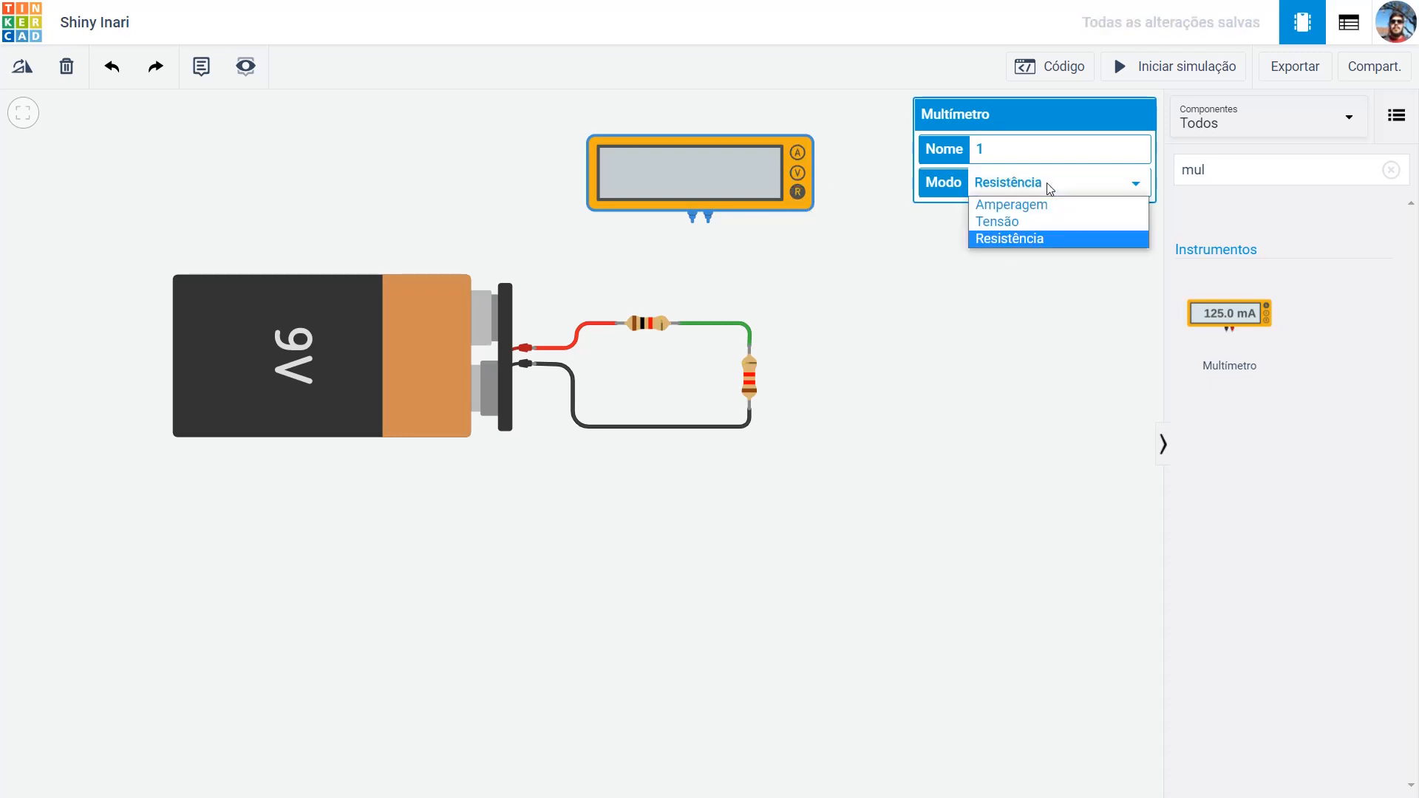
left_click(1040, 218)
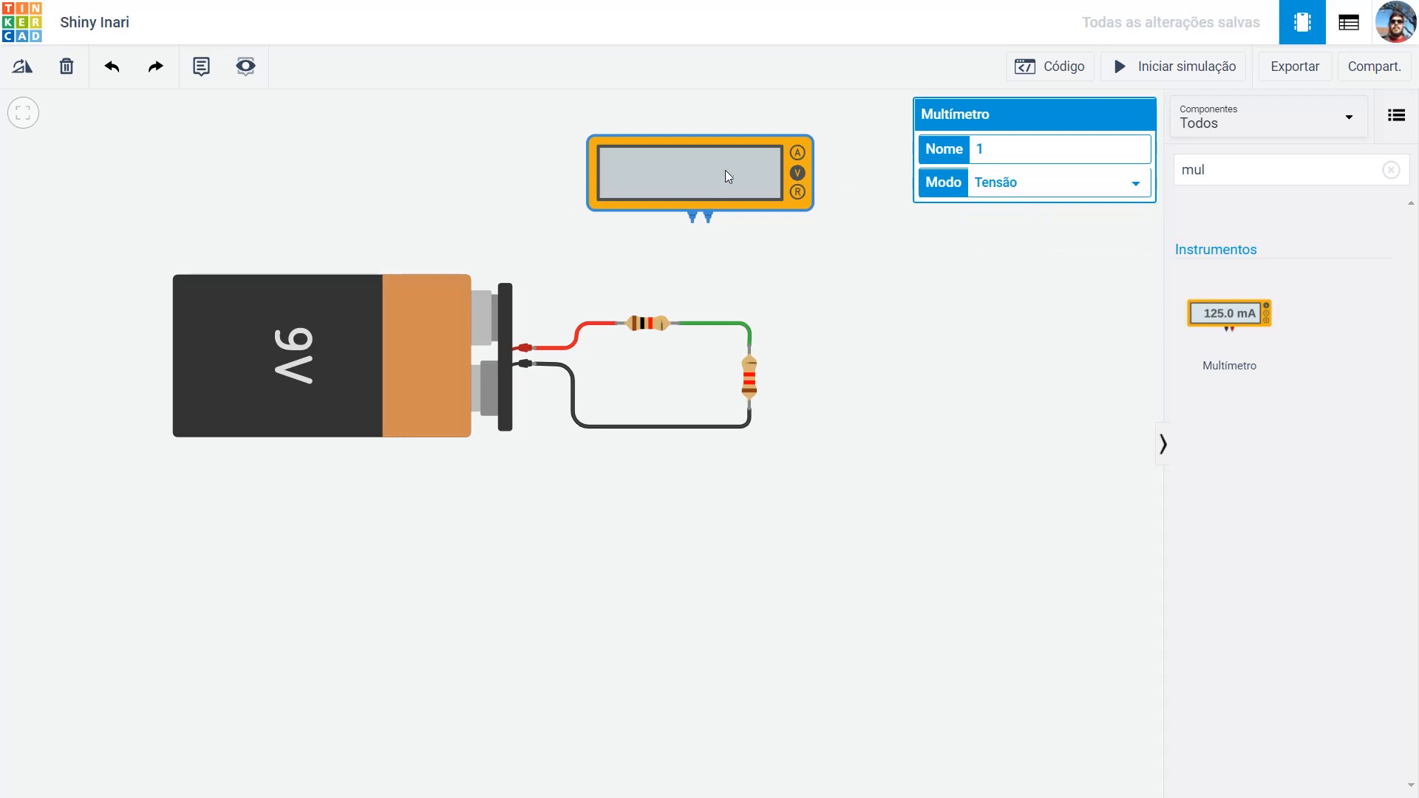
- Move the multimeter to the right of the vertical resistor and deselect it
left_click_drag(725, 139, 926, 234)
left_click(918, 323)
left_click(894, 314)
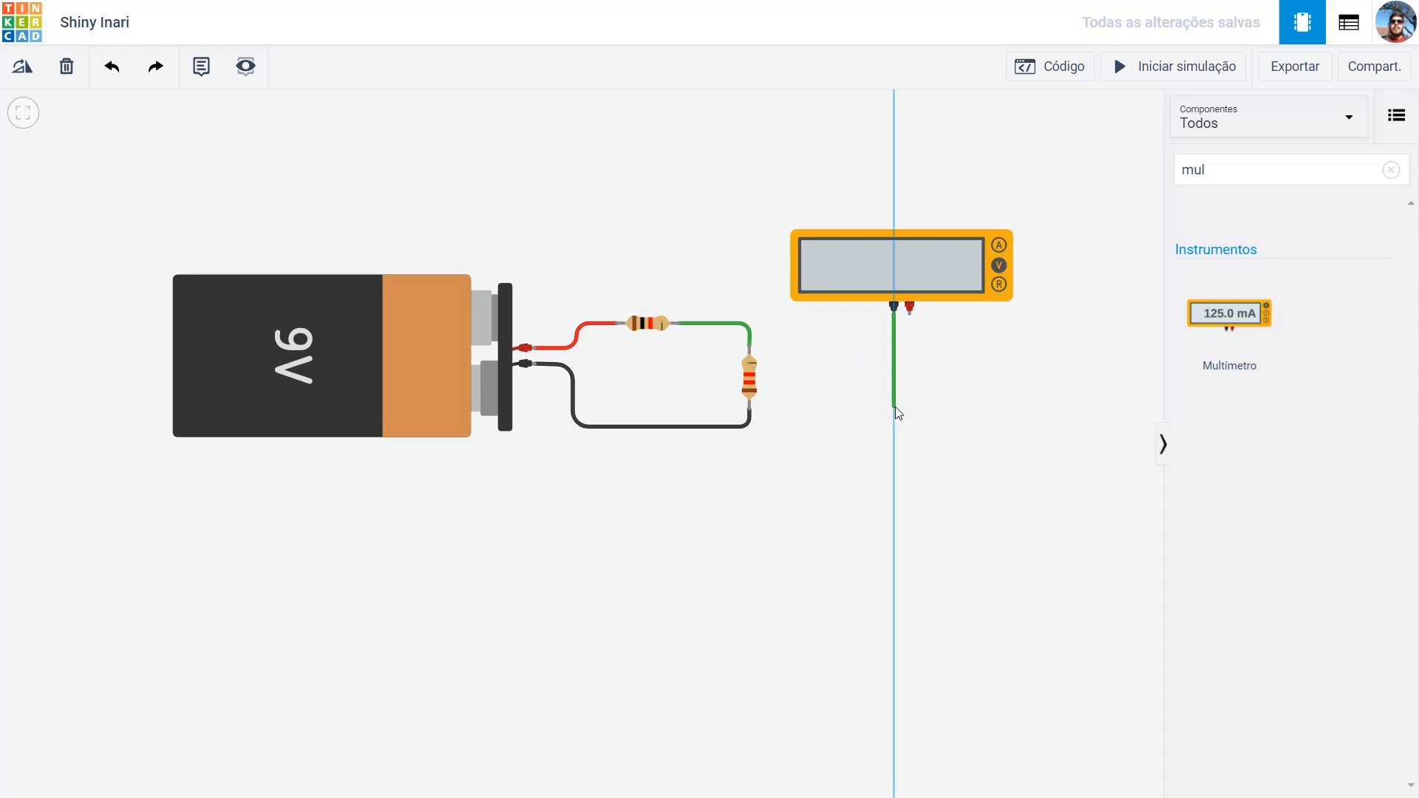
left_click(894, 411)
left_click(751, 409)
key("Escape")
- Wire the multimeter's negative terminal to the lower end of the vertical resistor with a right-angled bend
left_click(895, 309)
left_click(894, 405)
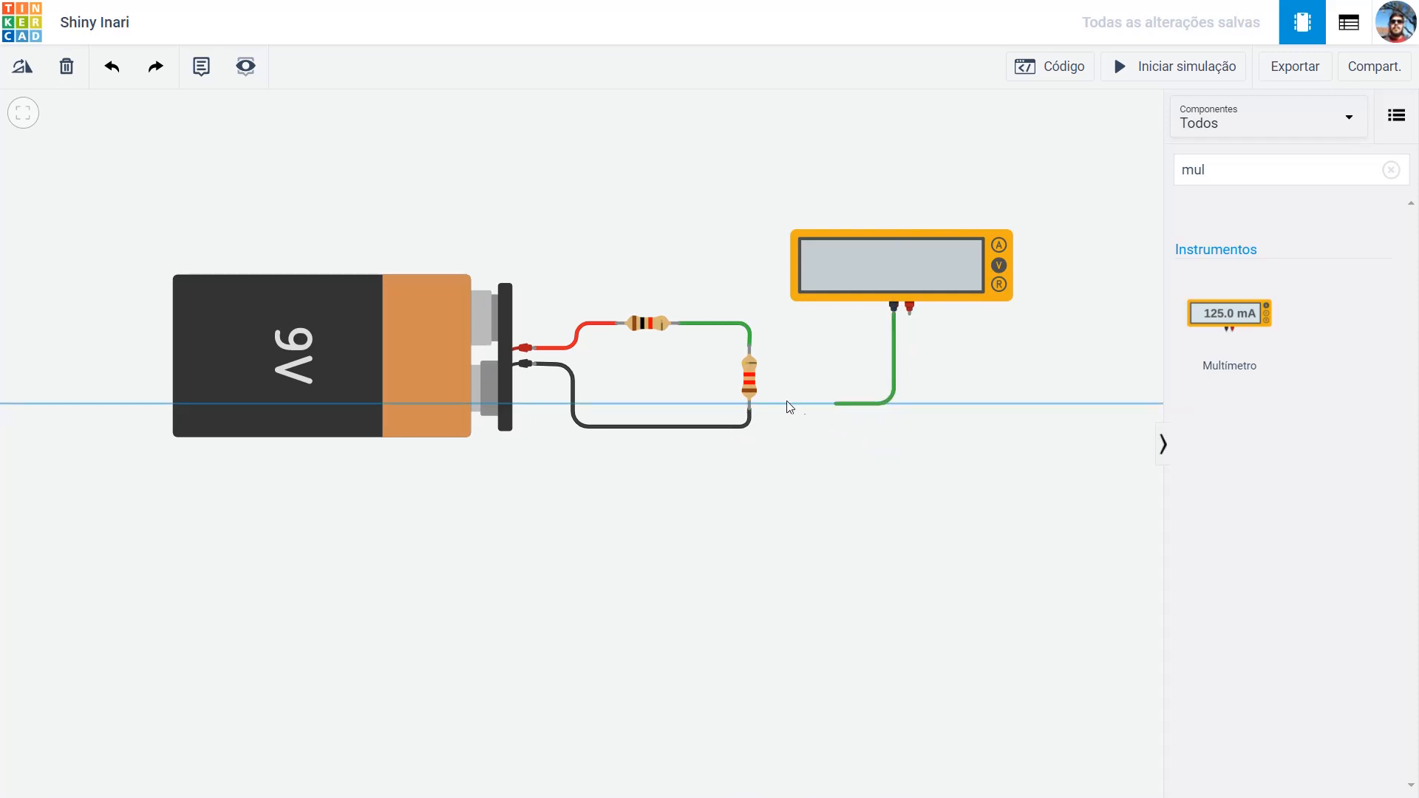
left_click(750, 409)
left_click_drag(897, 406, 897, 409)
- Wire the multimeter's positive terminal to the upper end of the vertical resistor and square up its bend
left_click(909, 307)
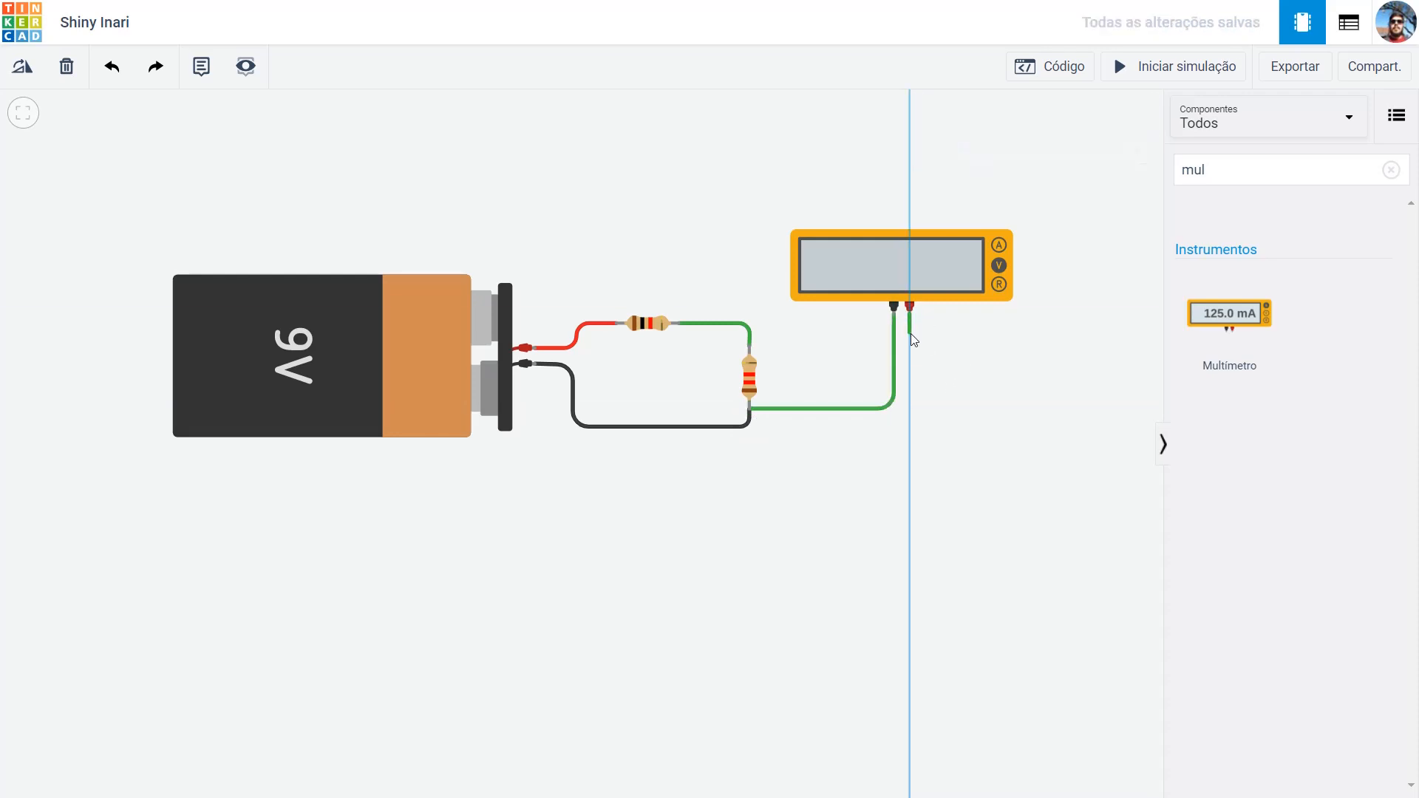
left_click(750, 346)
left_click_drag(912, 335, 914, 345)
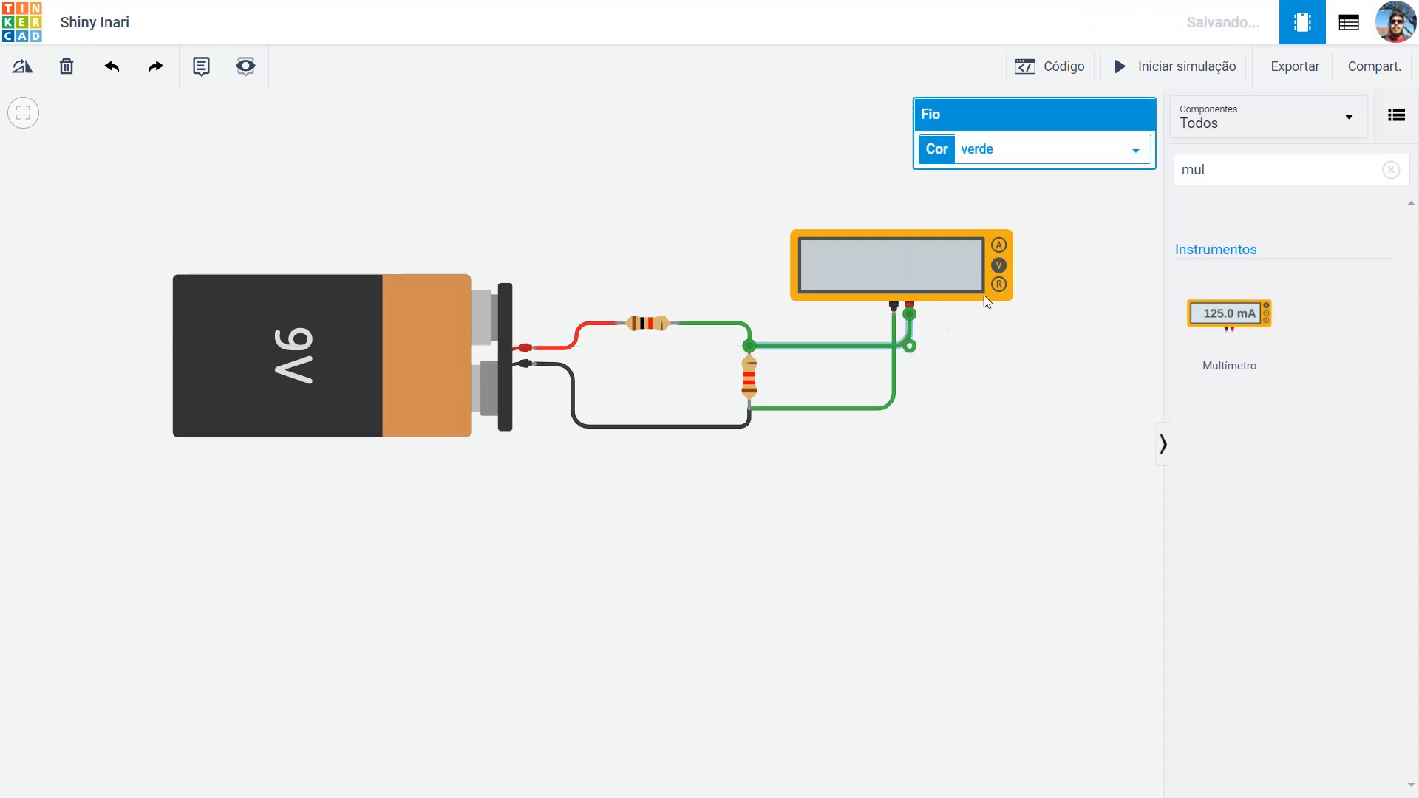
- Colour the multimeter's positive wire vermelho and its negative wire preto, and deselect
left_click(1008, 150)
left_click(1005, 188)
left_click(823, 408)
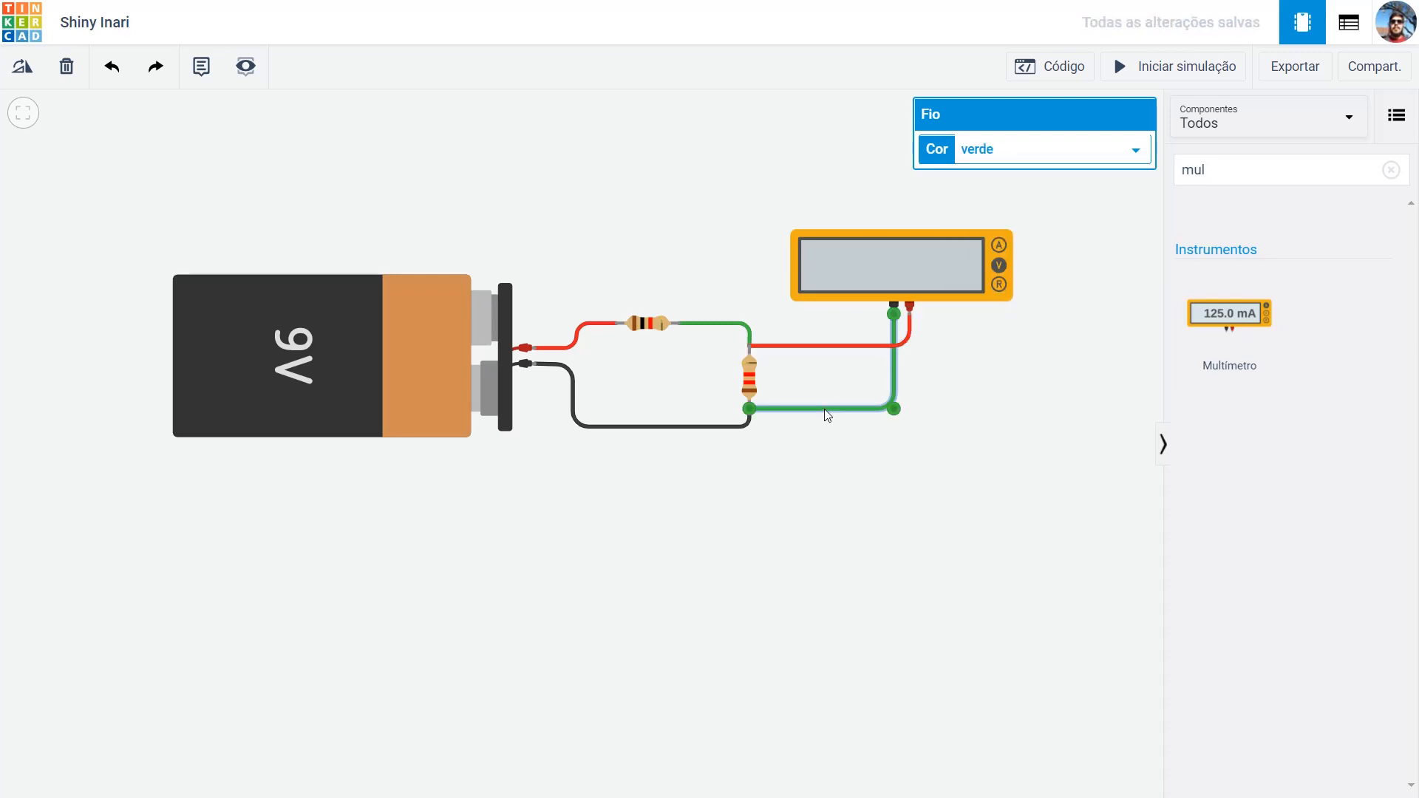
left_click(1013, 151)
left_click(989, 171)
left_click(691, 155)
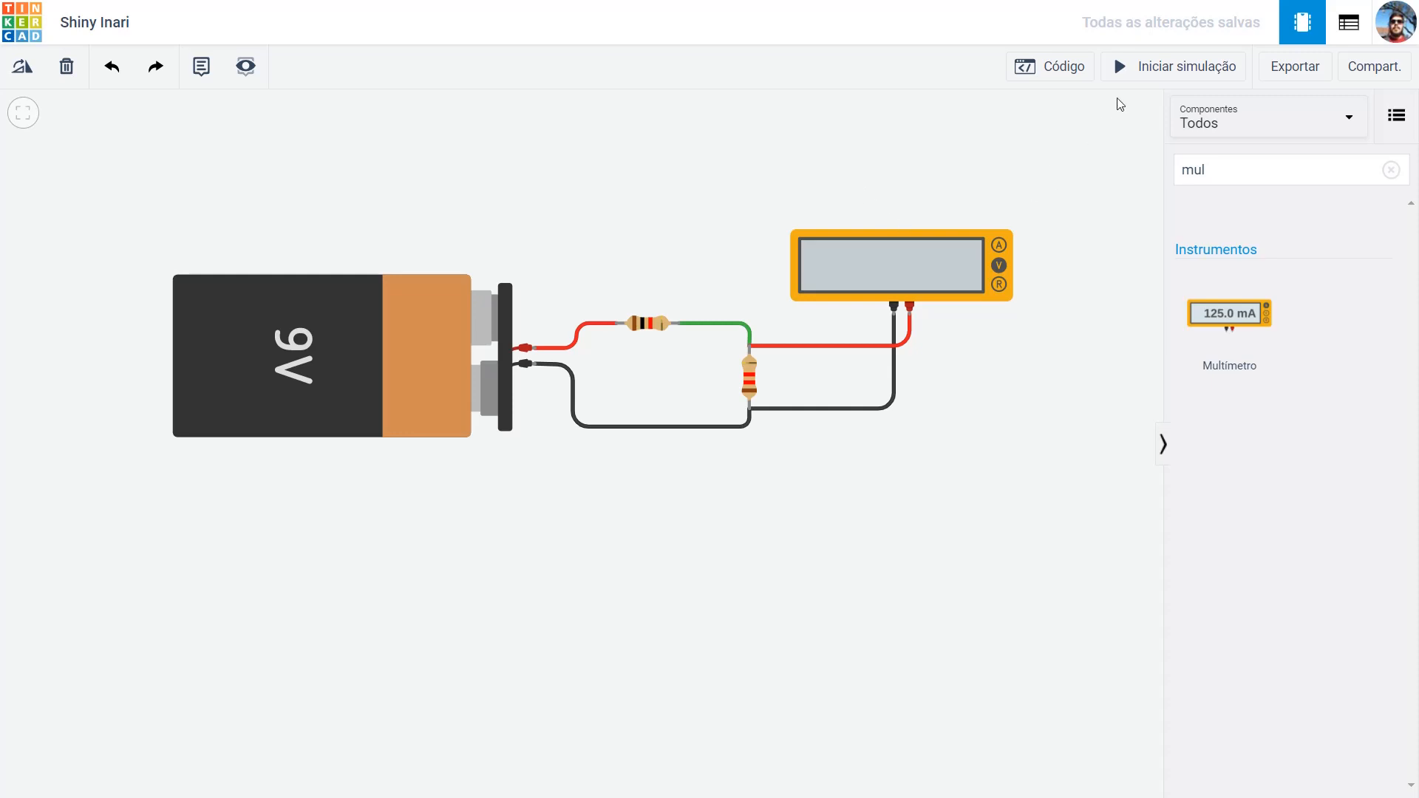
- Run the simulation to measure the voltage across the vertical resistor, check that resistor's value, and stop the simulation
left_click(1158, 74)
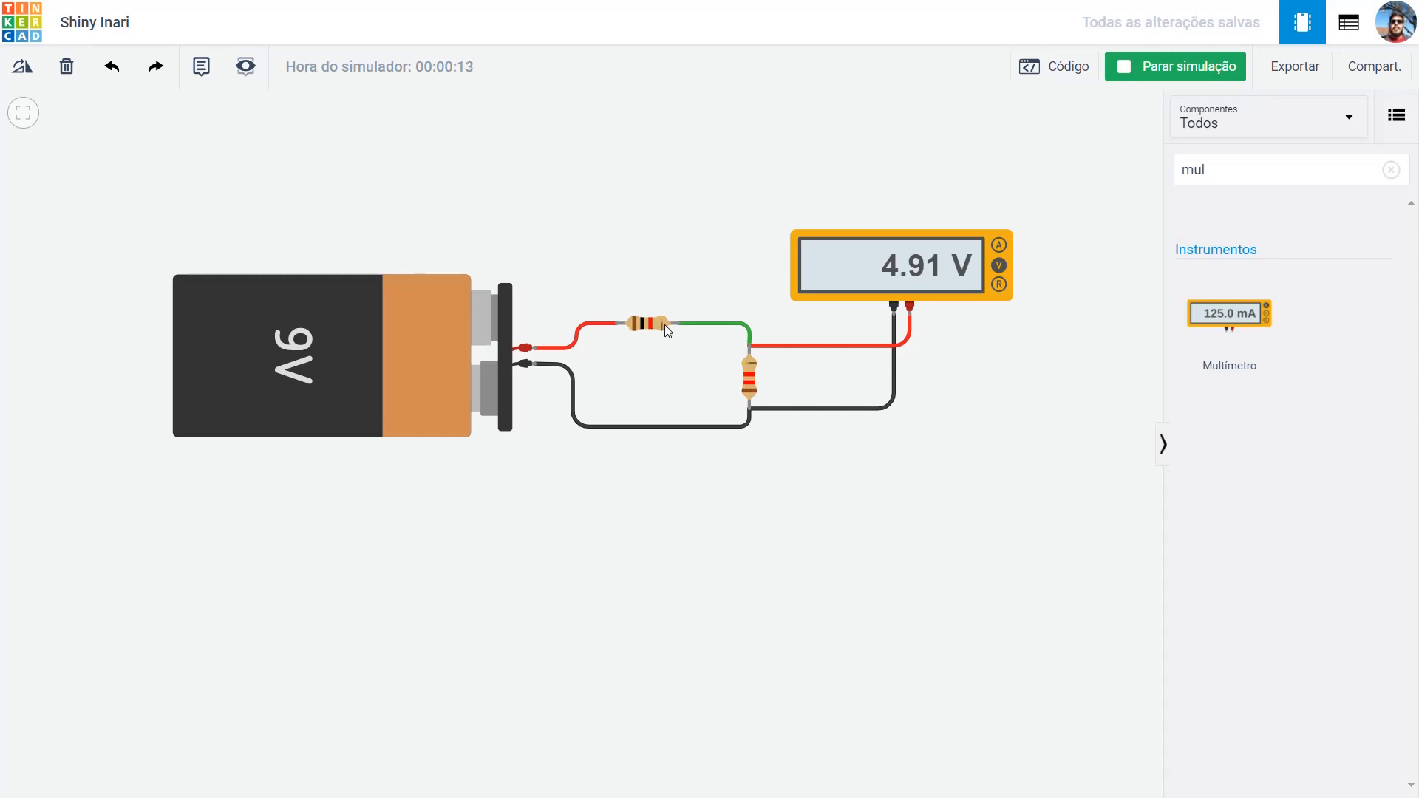
left_click(752, 366)
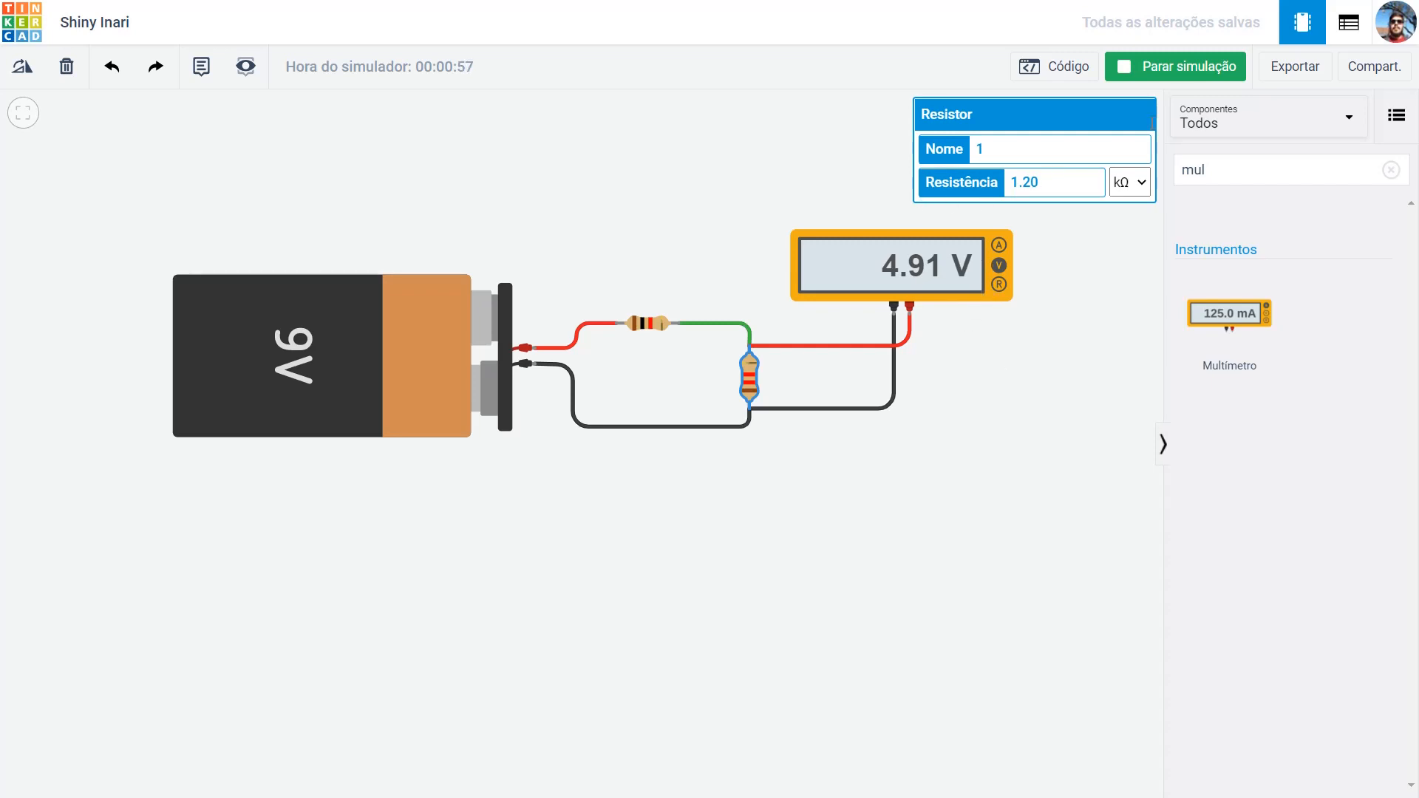
left_click(1166, 71)
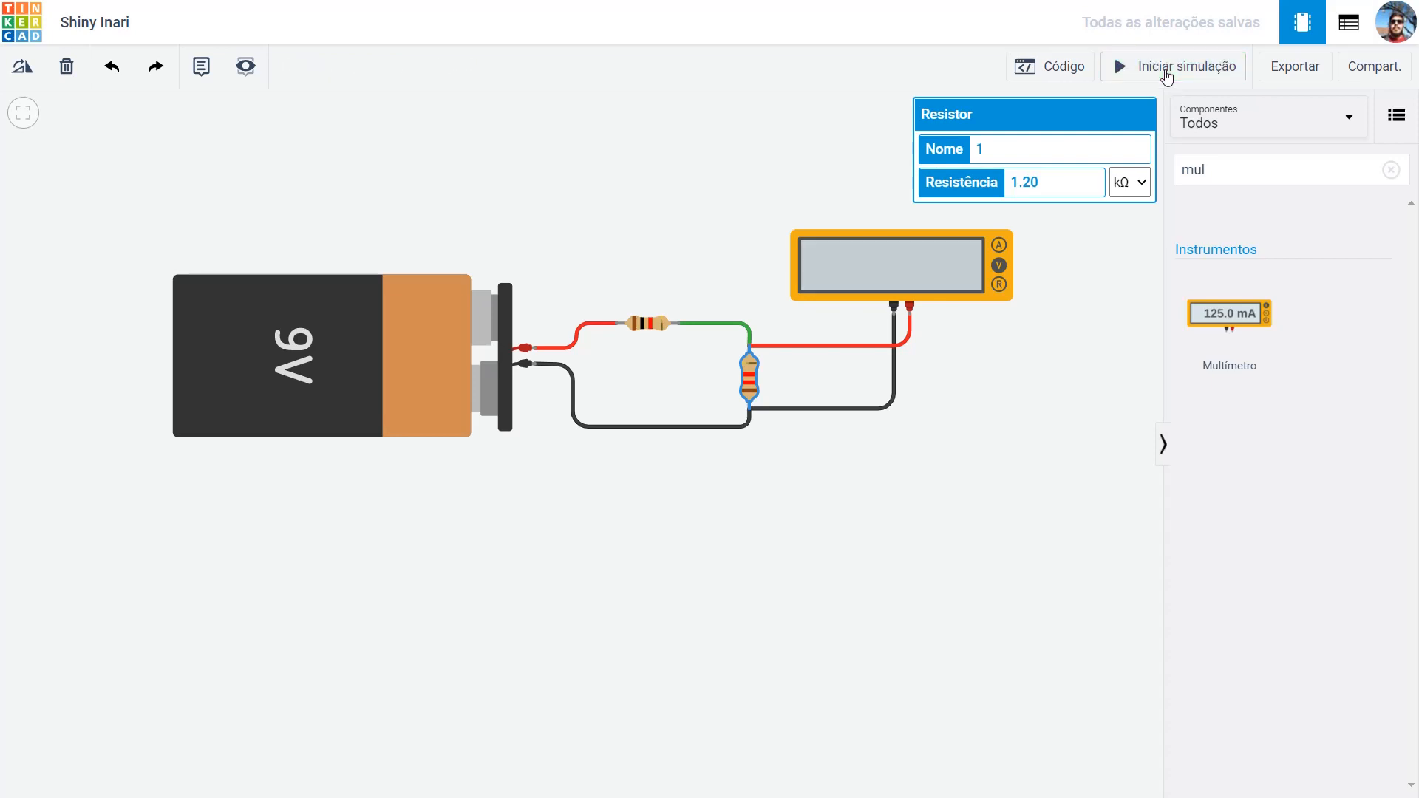
- Delete the red and black wires between the multimeter and the vertical resistor
left_click(855, 347)
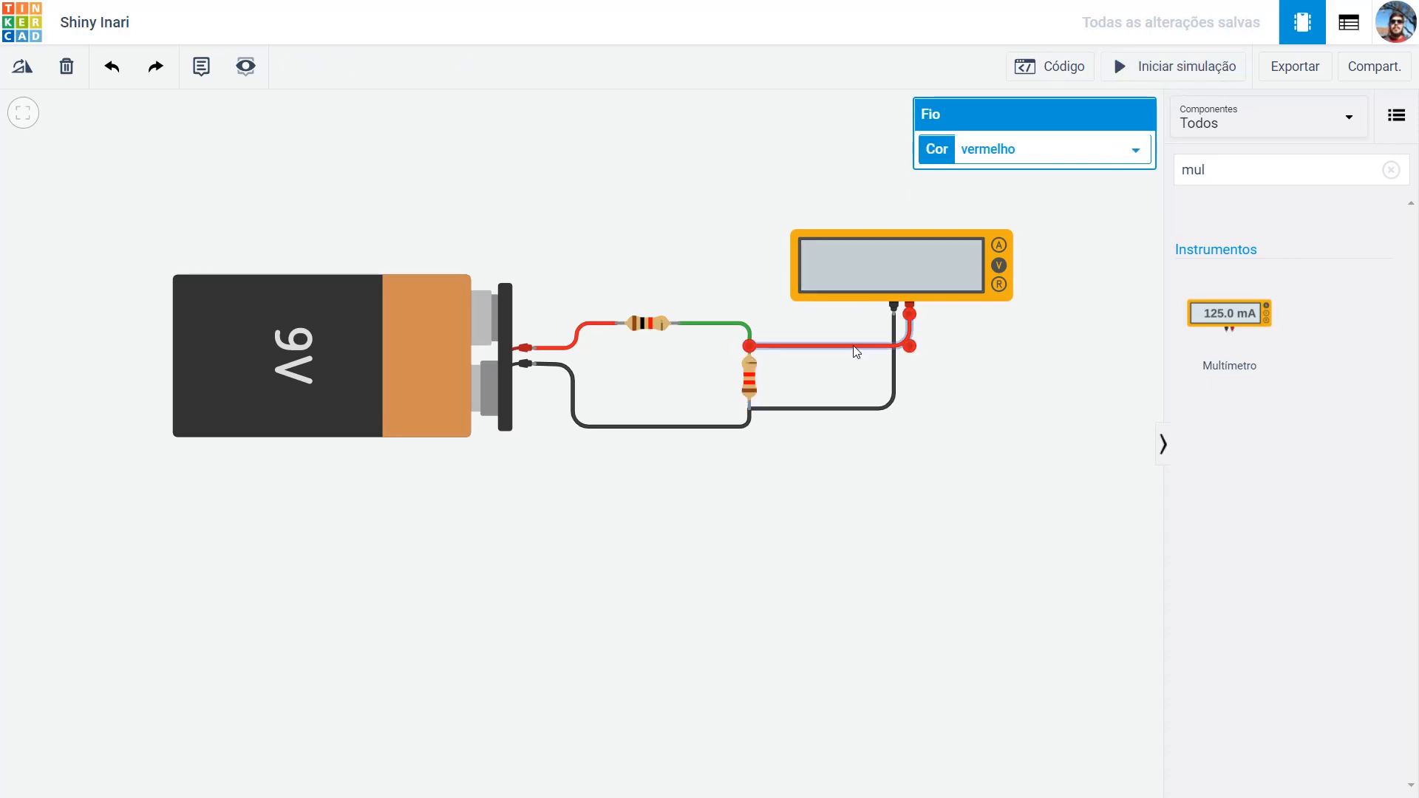
key("Delete")
left_click(857, 409)
key("Delete")
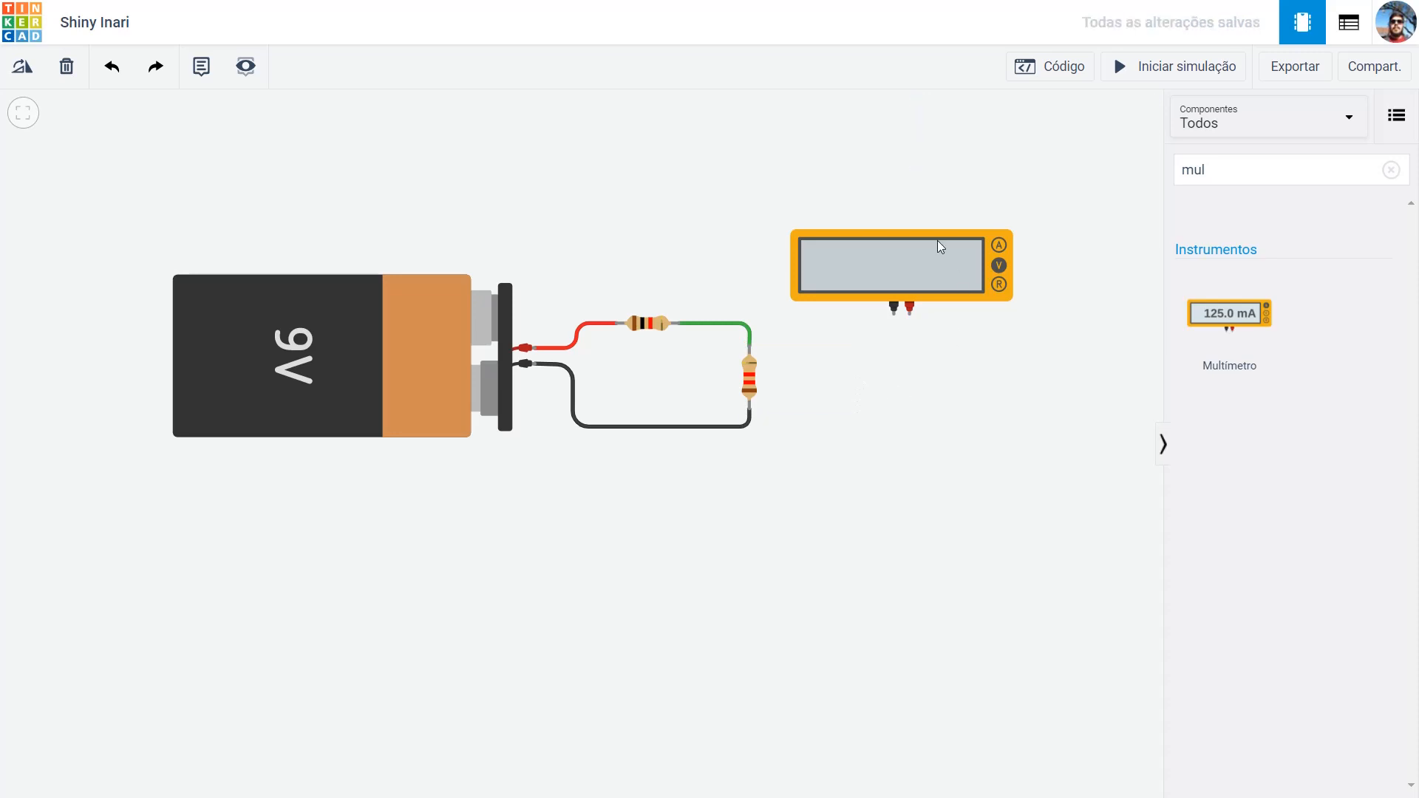
- Move the multimeter above the horizontal resistor and deselect it
left_click_drag(909, 233, 627, 127)
left_click(929, 349)
left_click_drag(617, 132, 615, 143)
left_click(730, 245)
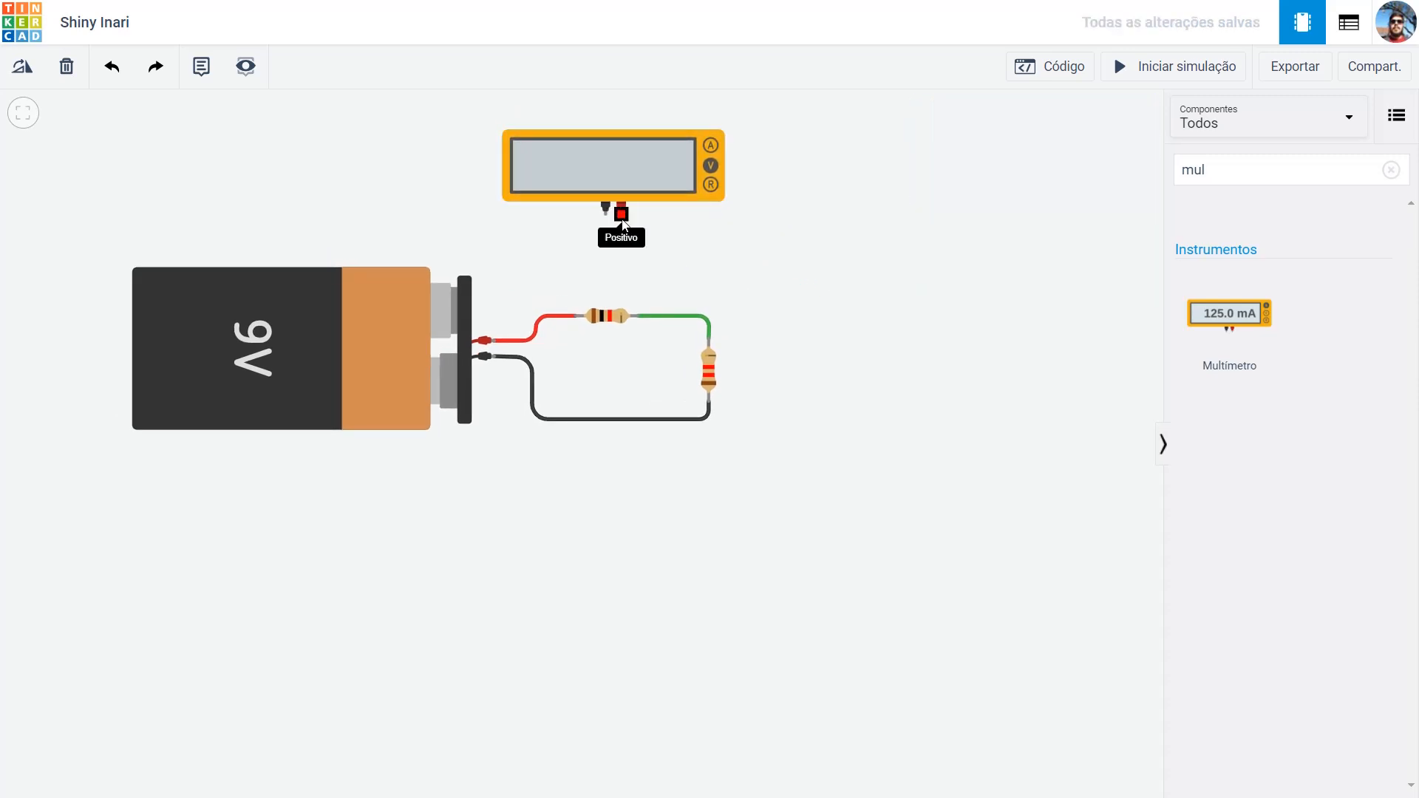
left_click(623, 218)
left_click(621, 258)
left_click(682, 259)
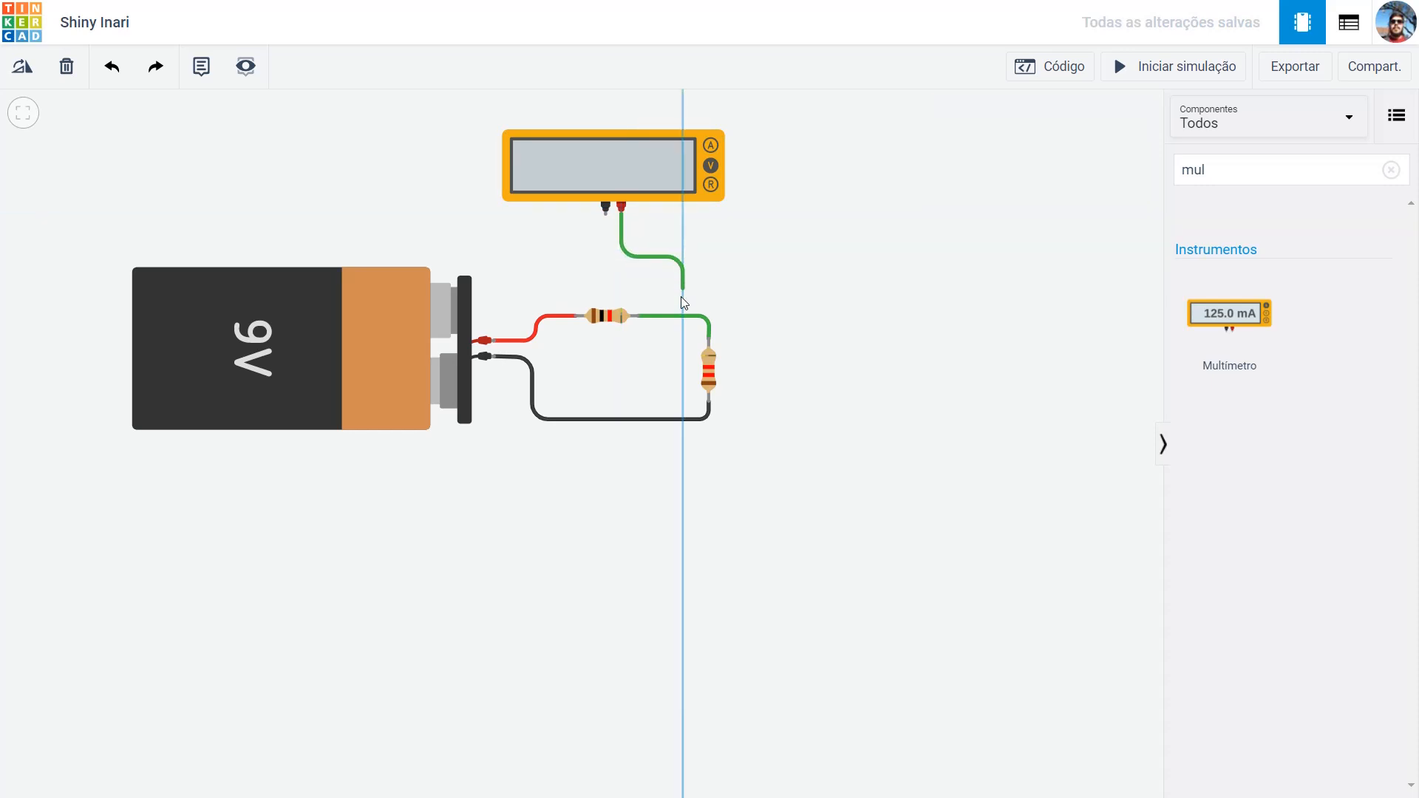
key("Escape")
- Wire the multimeter's positive terminal straight to the right end of the horizontal resistor
left_click(622, 219)
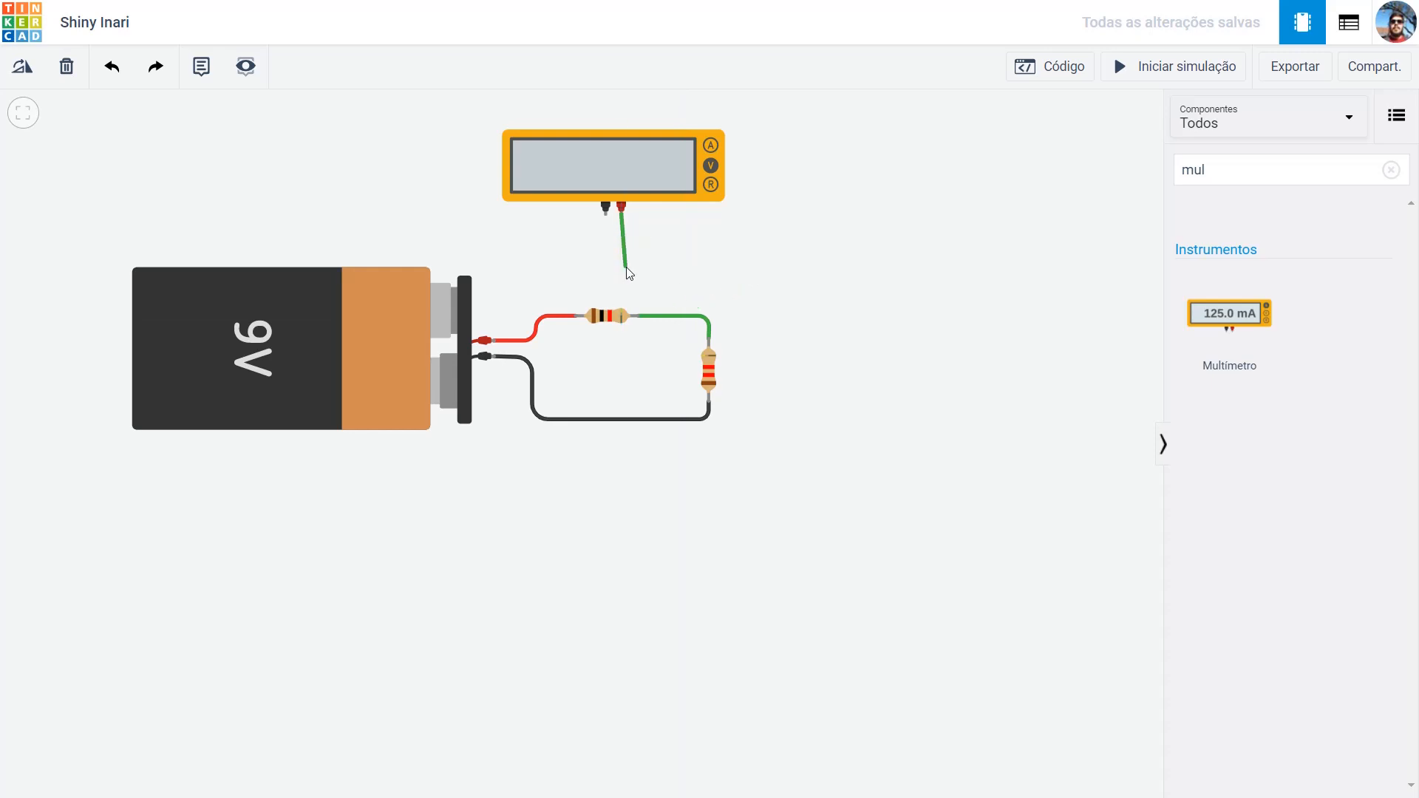
left_click(639, 317)
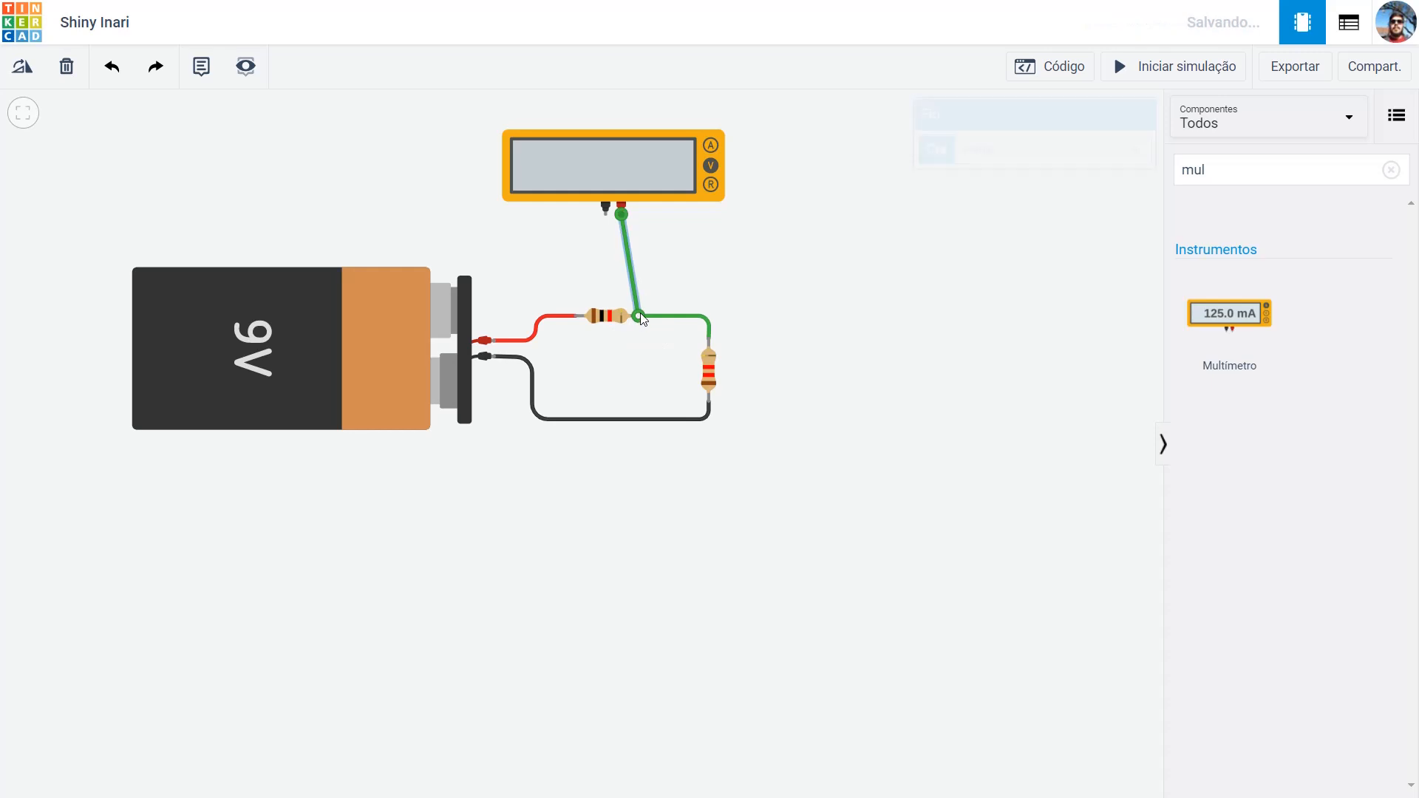
- Wire the multimeter's negative terminal to the lower end of the vertical resistor, with right-angled bends between the two resistors
left_click(605, 209)
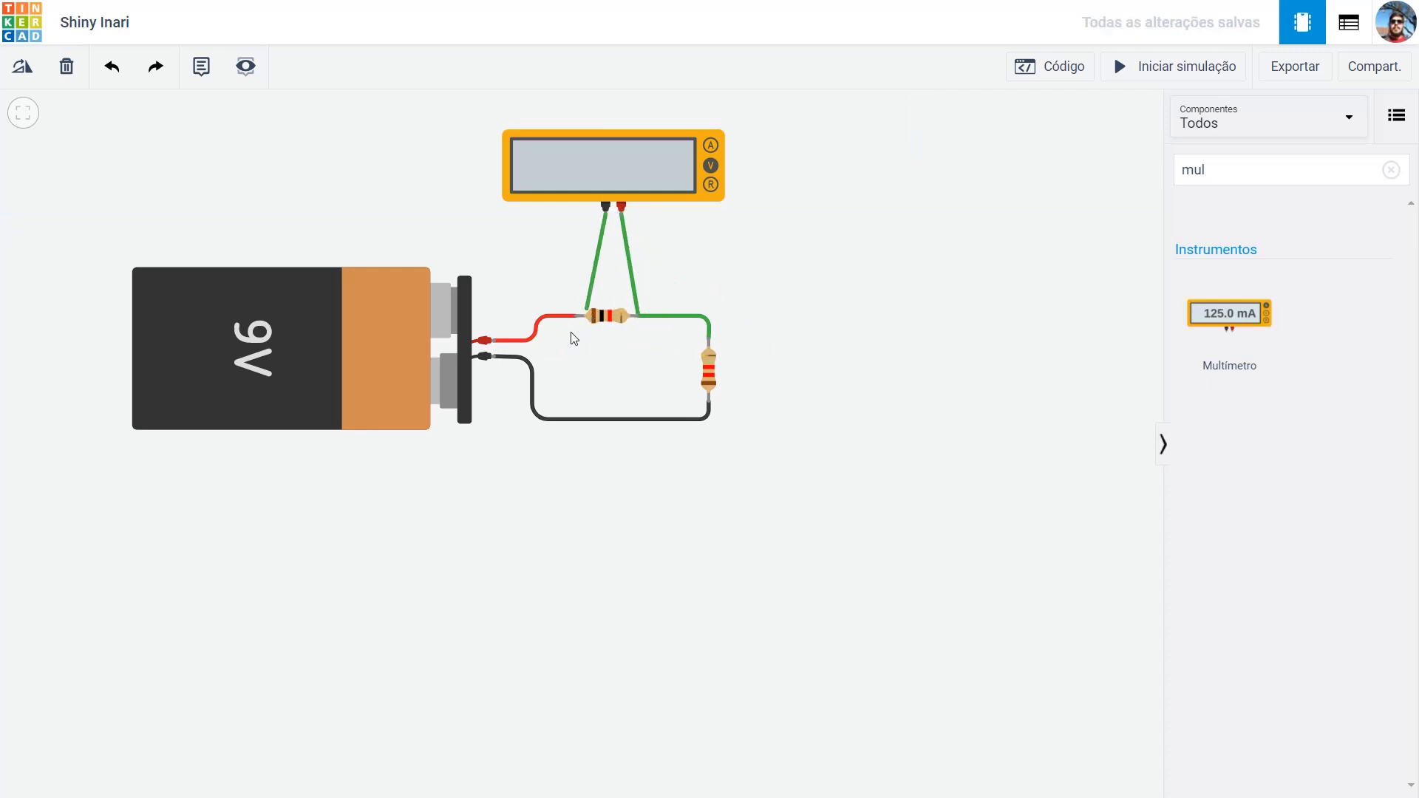
left_click(604, 271)
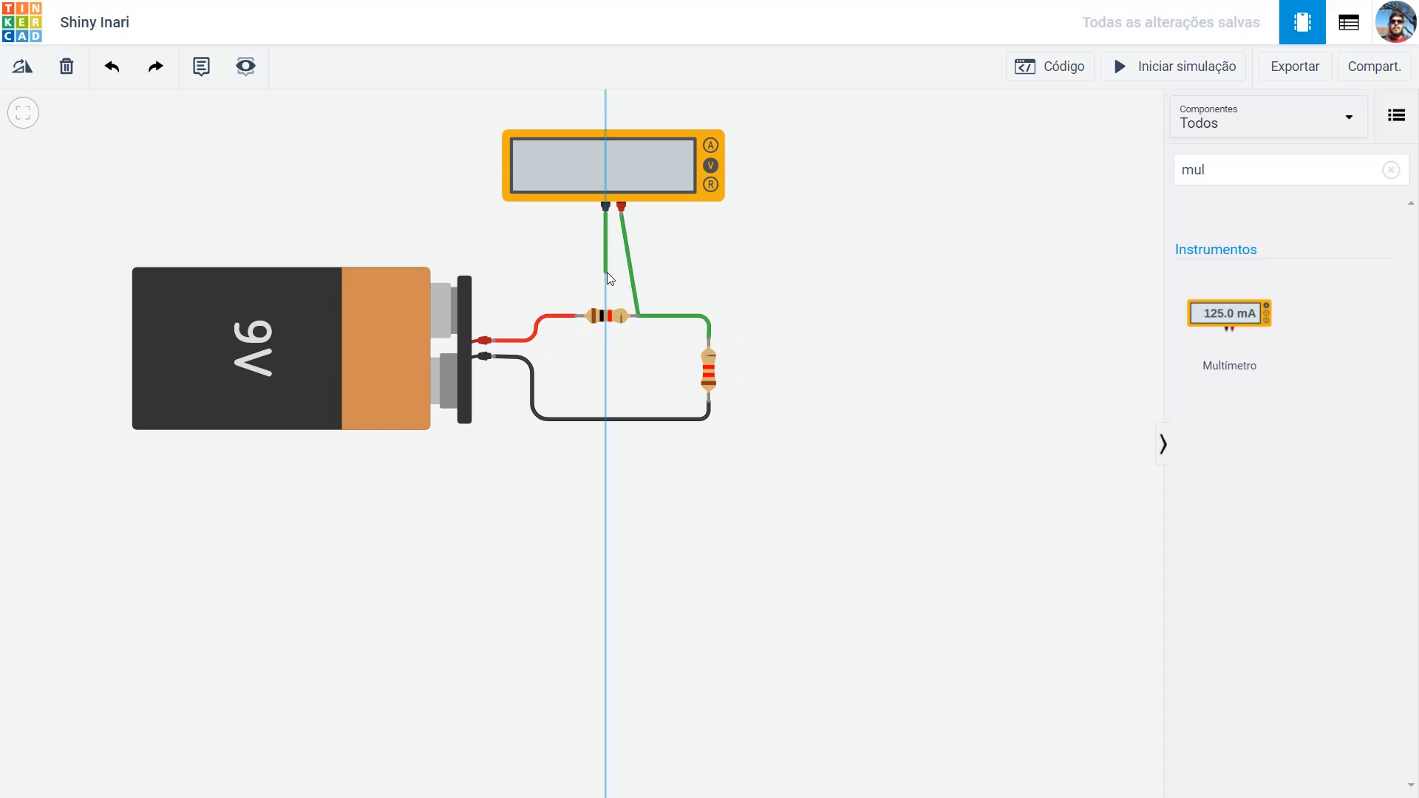
left_click(674, 272)
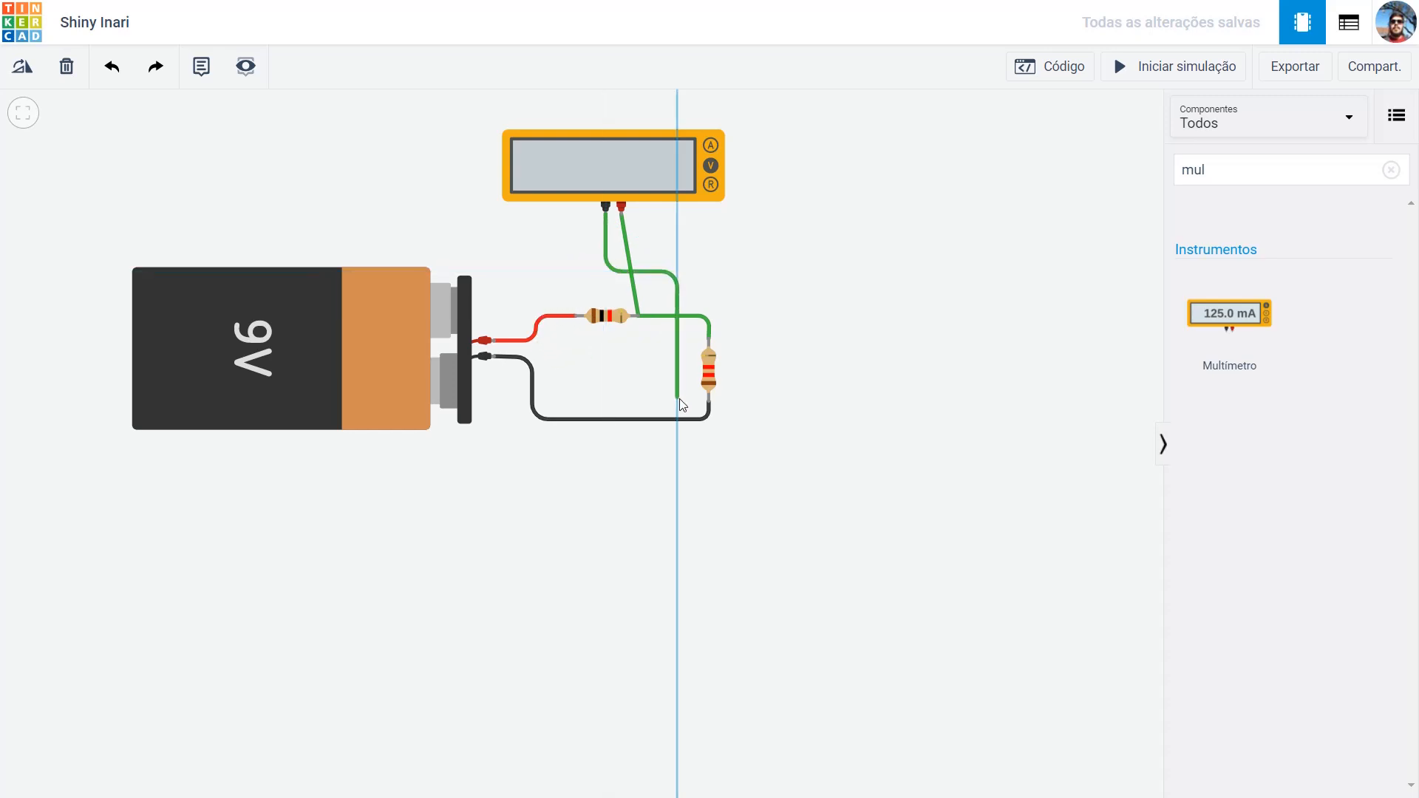
left_click(678, 400)
left_click(709, 402)
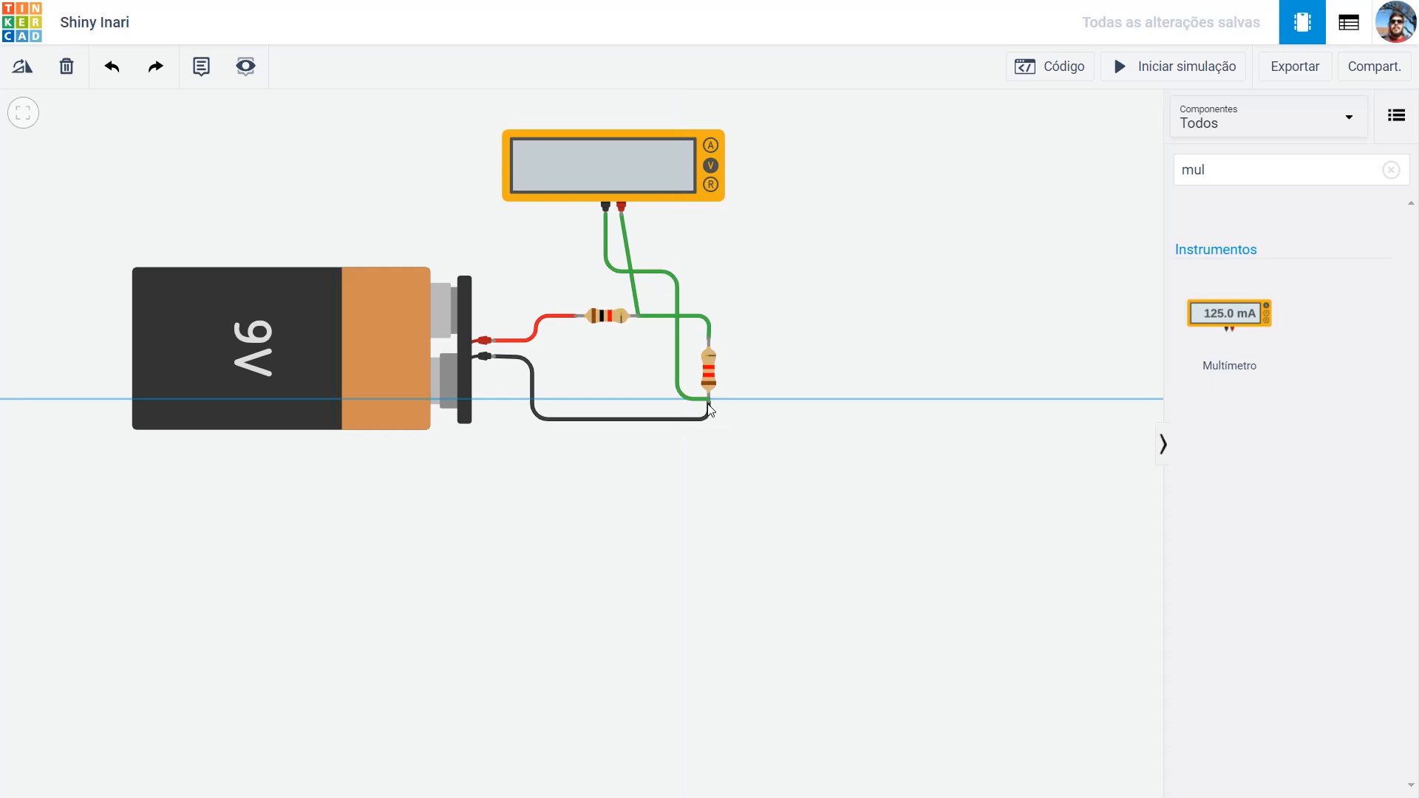
left_click(709, 400)
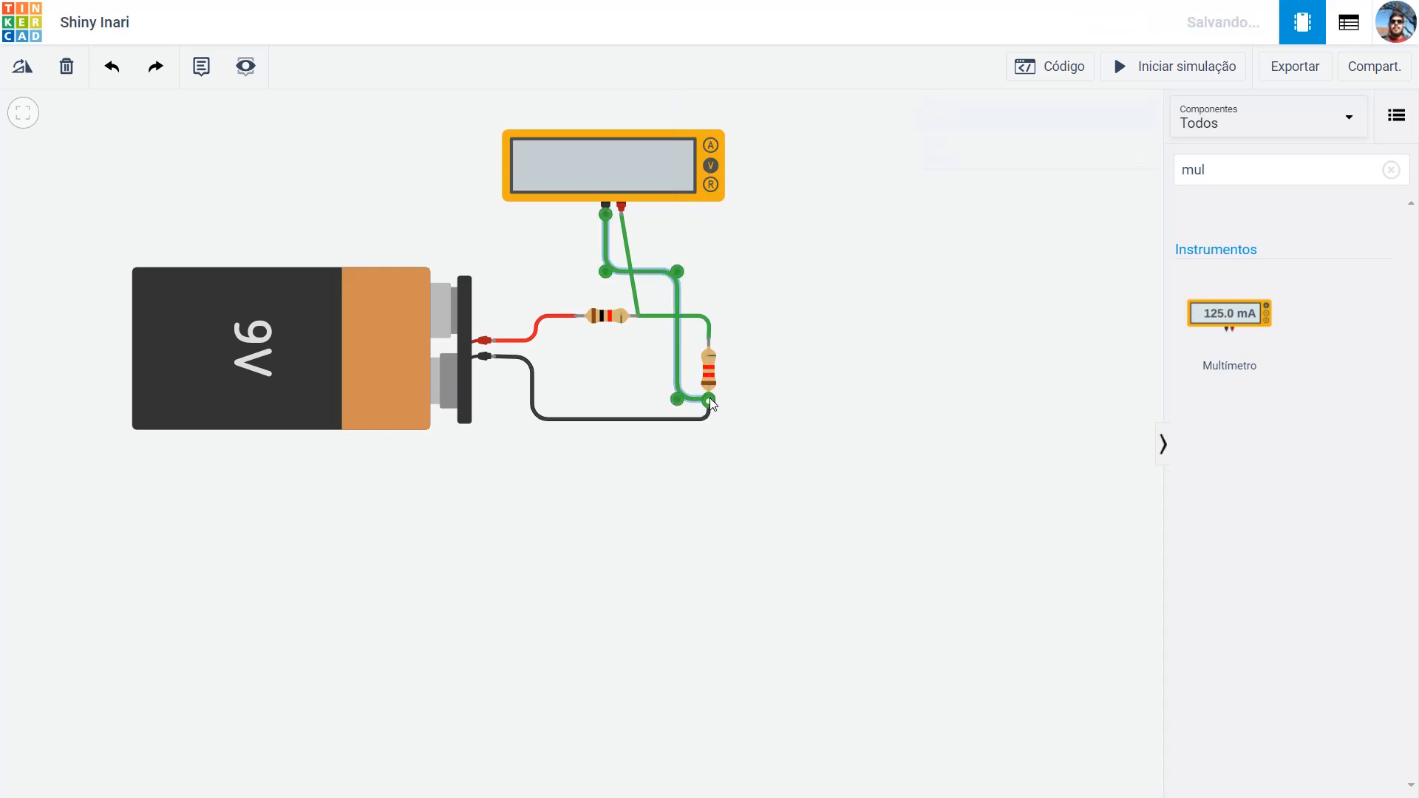
- Colour the multimeter's negative wire preto
left_click(732, 381)
left_click(677, 288)
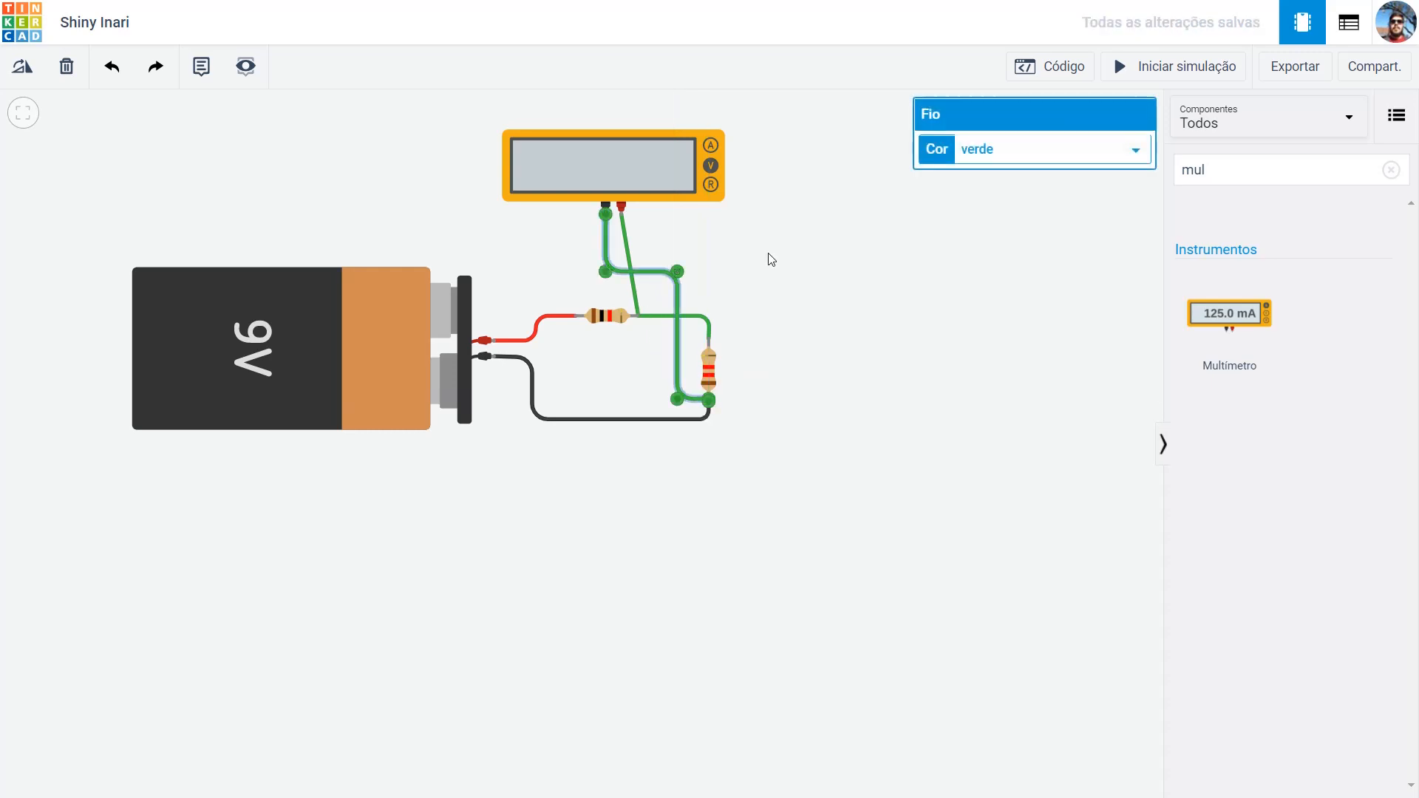
left_click(1046, 150)
left_click(975, 169)
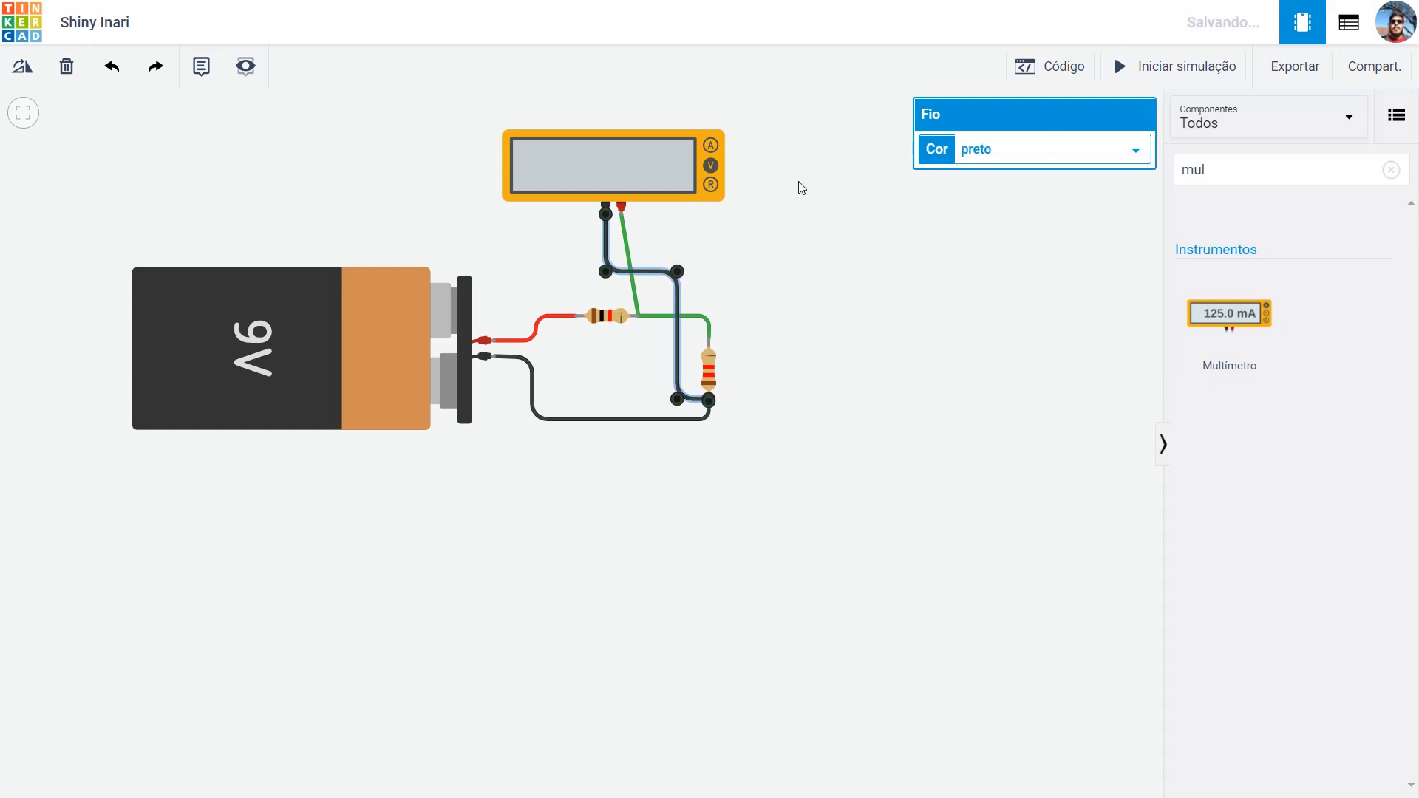
- Reshape the multimeter's green positive wire with right-angled bends, and delete that wire
left_click(622, 242)
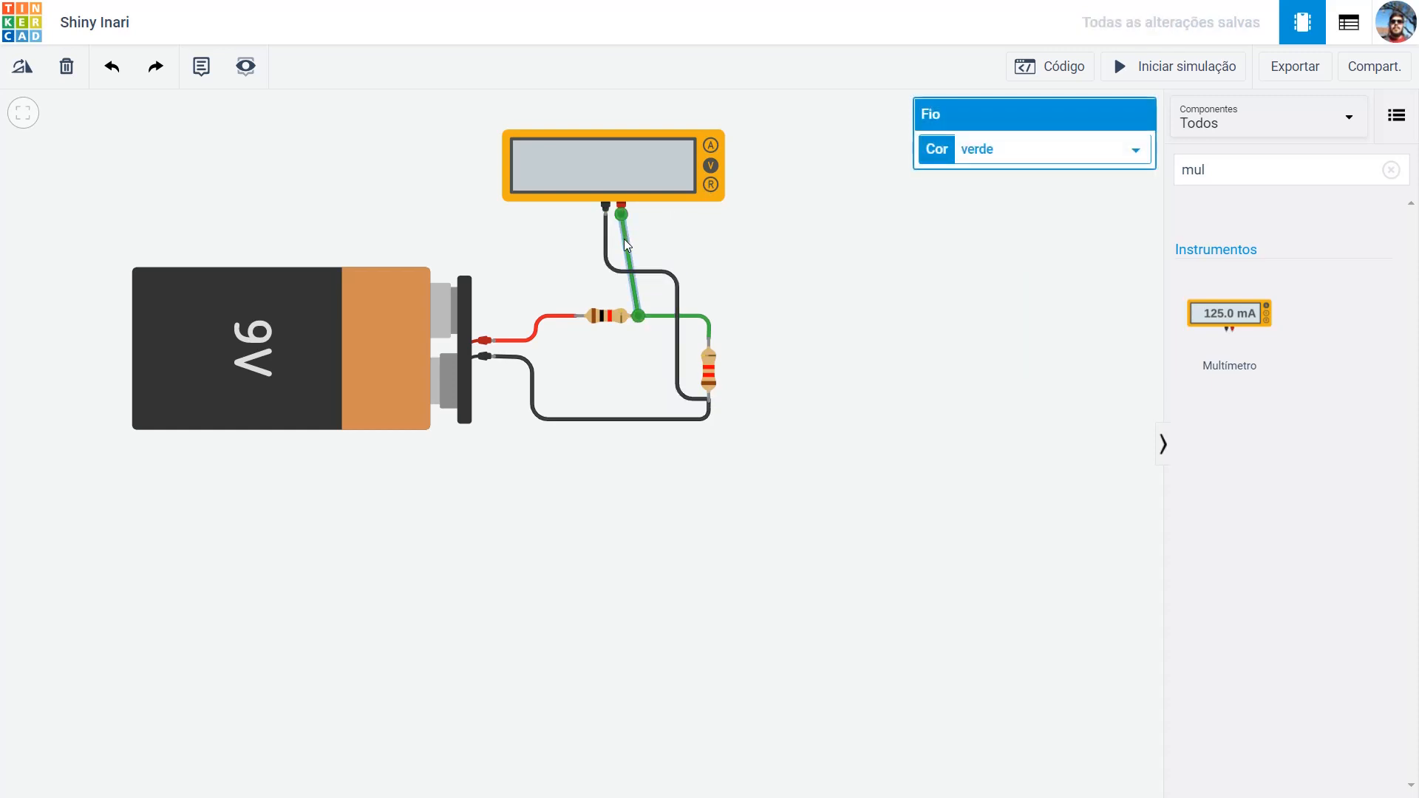
mouse_move(626, 246)
left_mouse_down()
mouse_move(625, 232)
mouse_move(644, 241)
mouse_move(623, 236)
left_mouse_up()
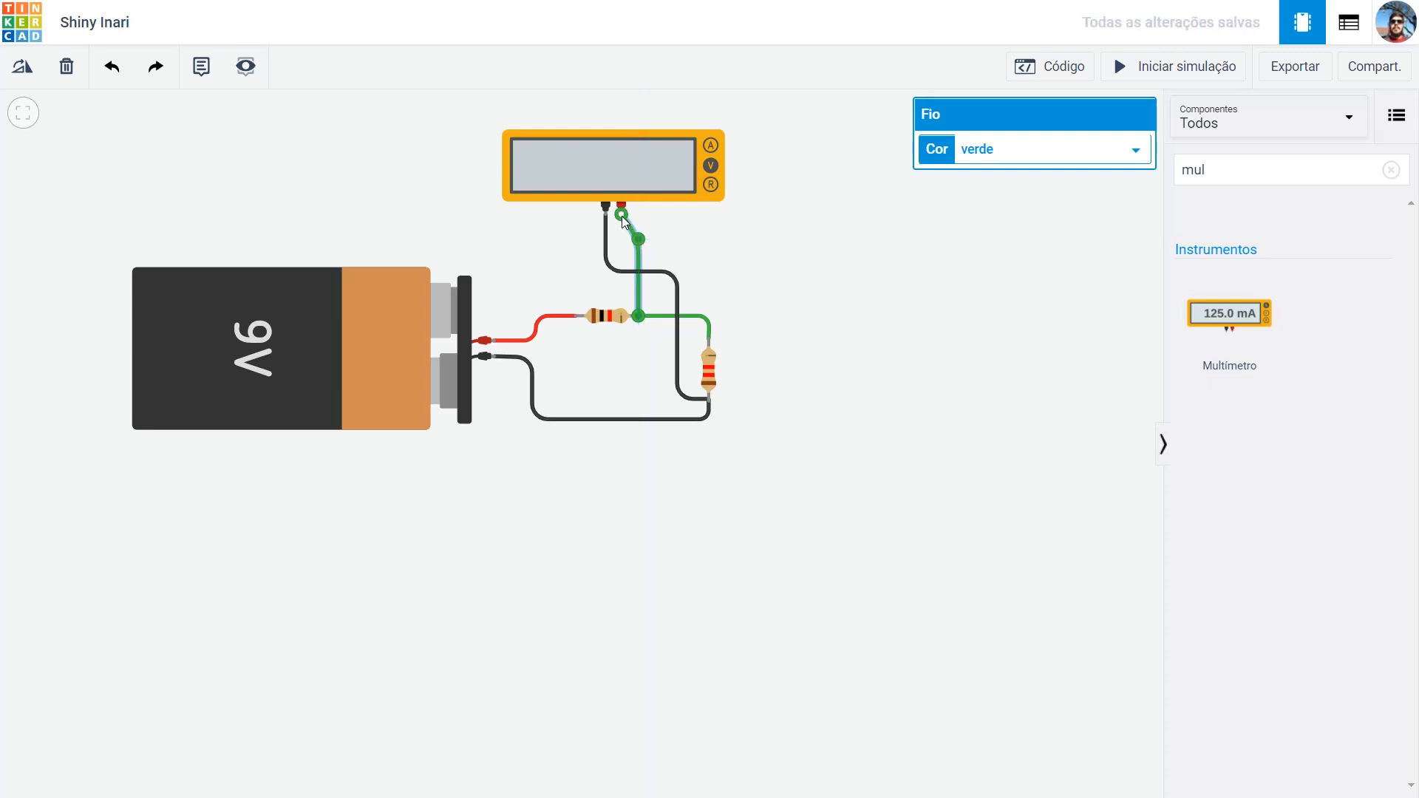
double_click(636, 255)
mouse_move(639, 238)
left_mouse_down()
mouse_move(622, 242)
mouse_move(641, 248)
left_mouse_up()
left_click(722, 253)
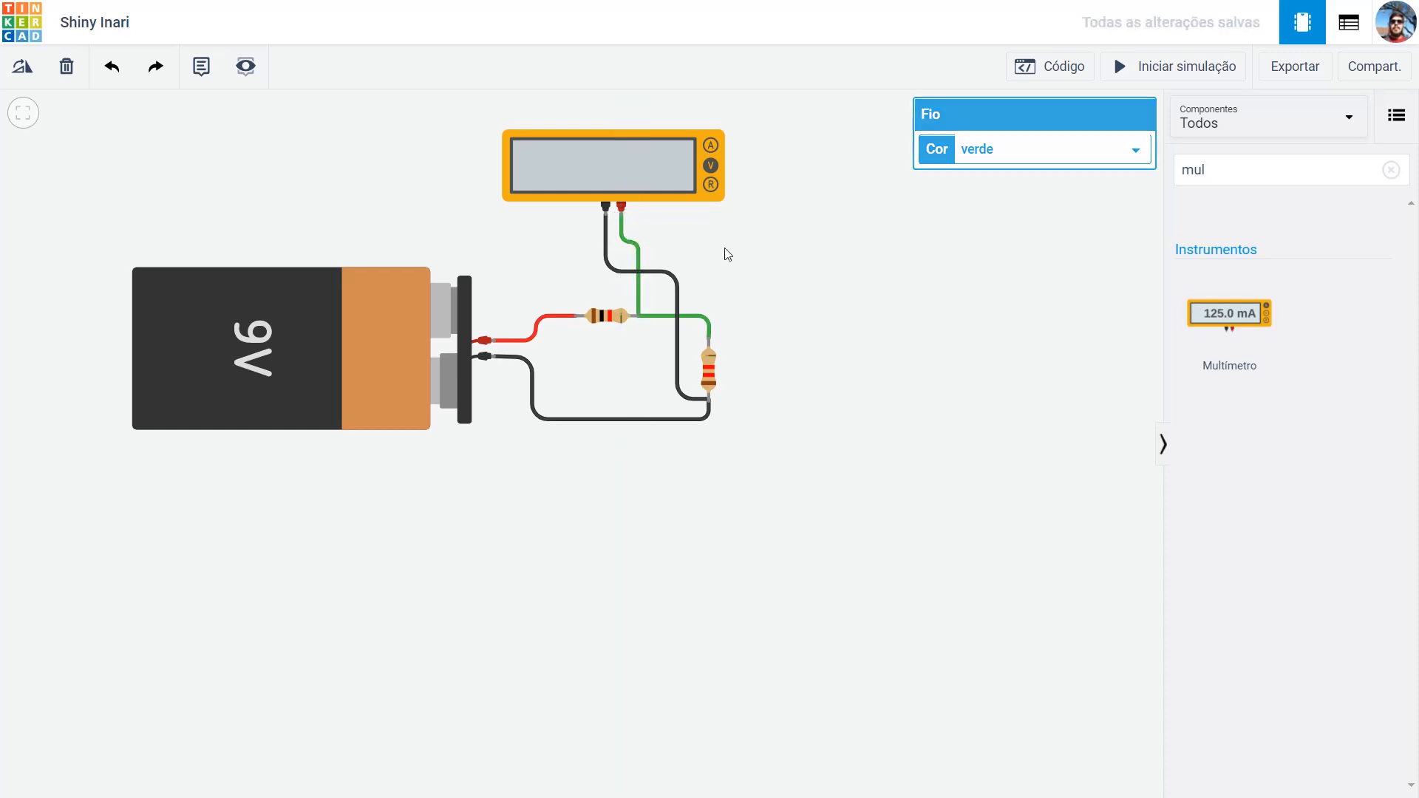
left_click(640, 304)
key("Delete")
- Wire the multimeter's positive terminal to the left end of the horizontal resistor and colour the wire vermelho
left_click(621, 222)
left_click(621, 244)
left_click(575, 244)
left_click(575, 316)
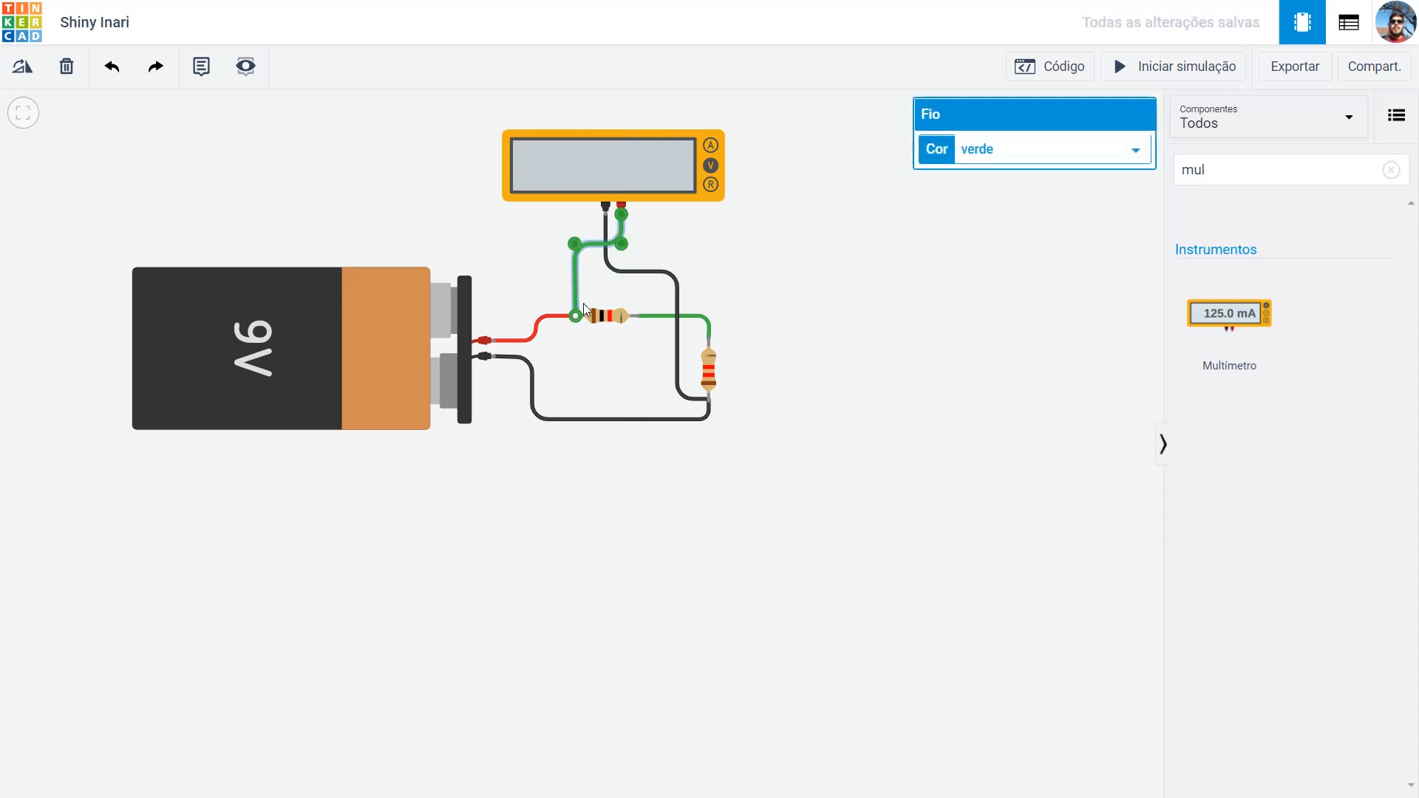
left_click(995, 149)
left_click(995, 185)
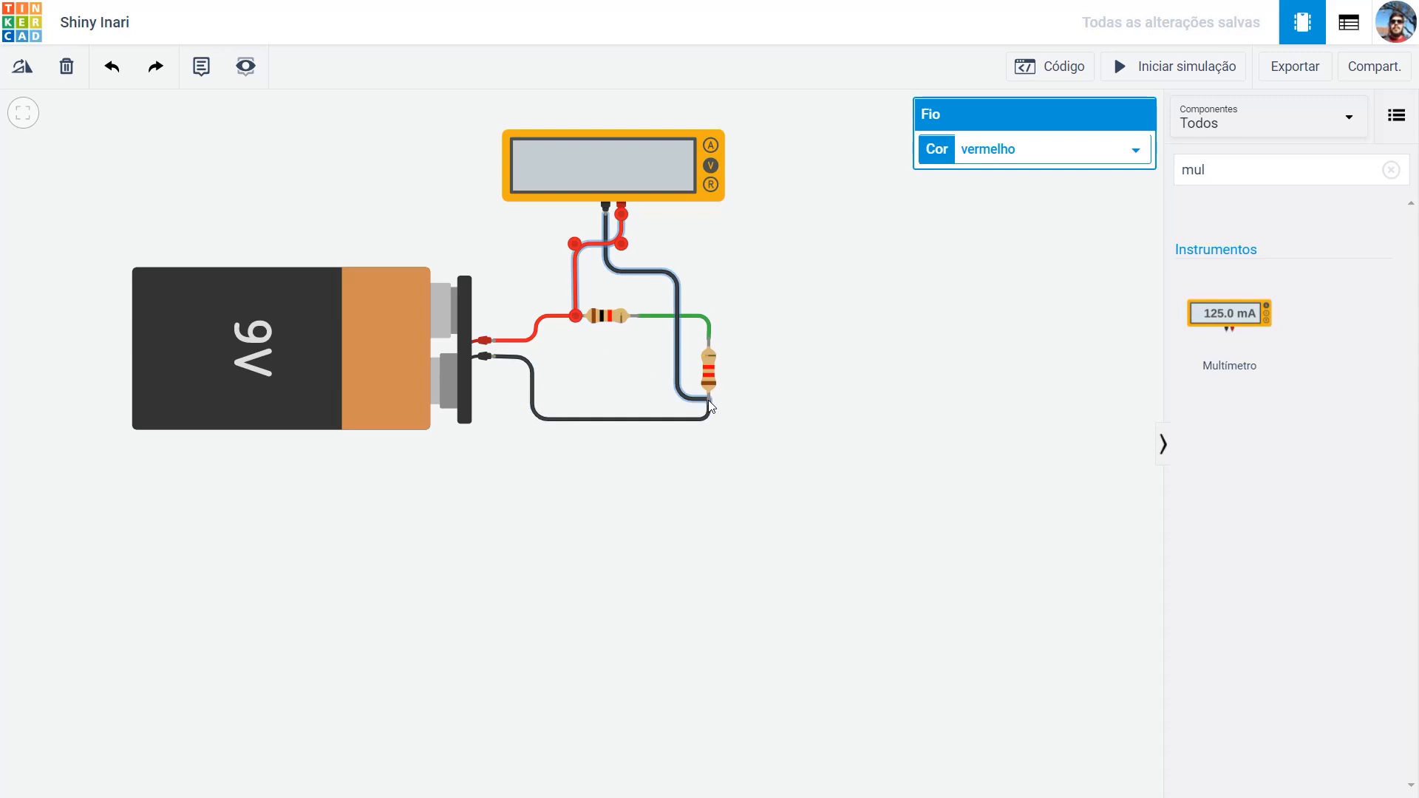
- Set the multimeter's mode to Resistência
left_click(671, 146)
left_click(1068, 182)
left_click(1046, 238)
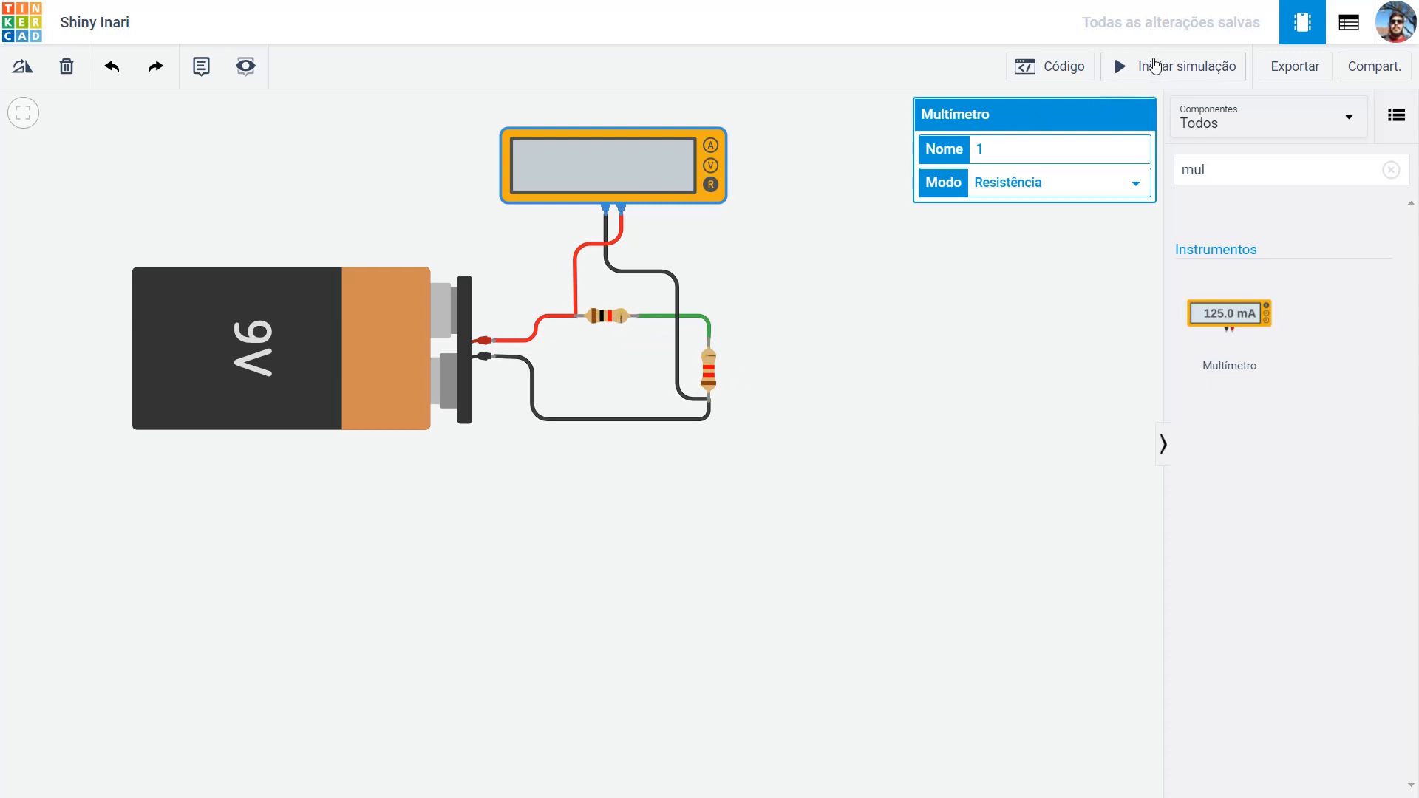
- Run the simulation to test the resistance reading with the battery connected, stop it, and deselect the multimeter
left_click(1155, 66)
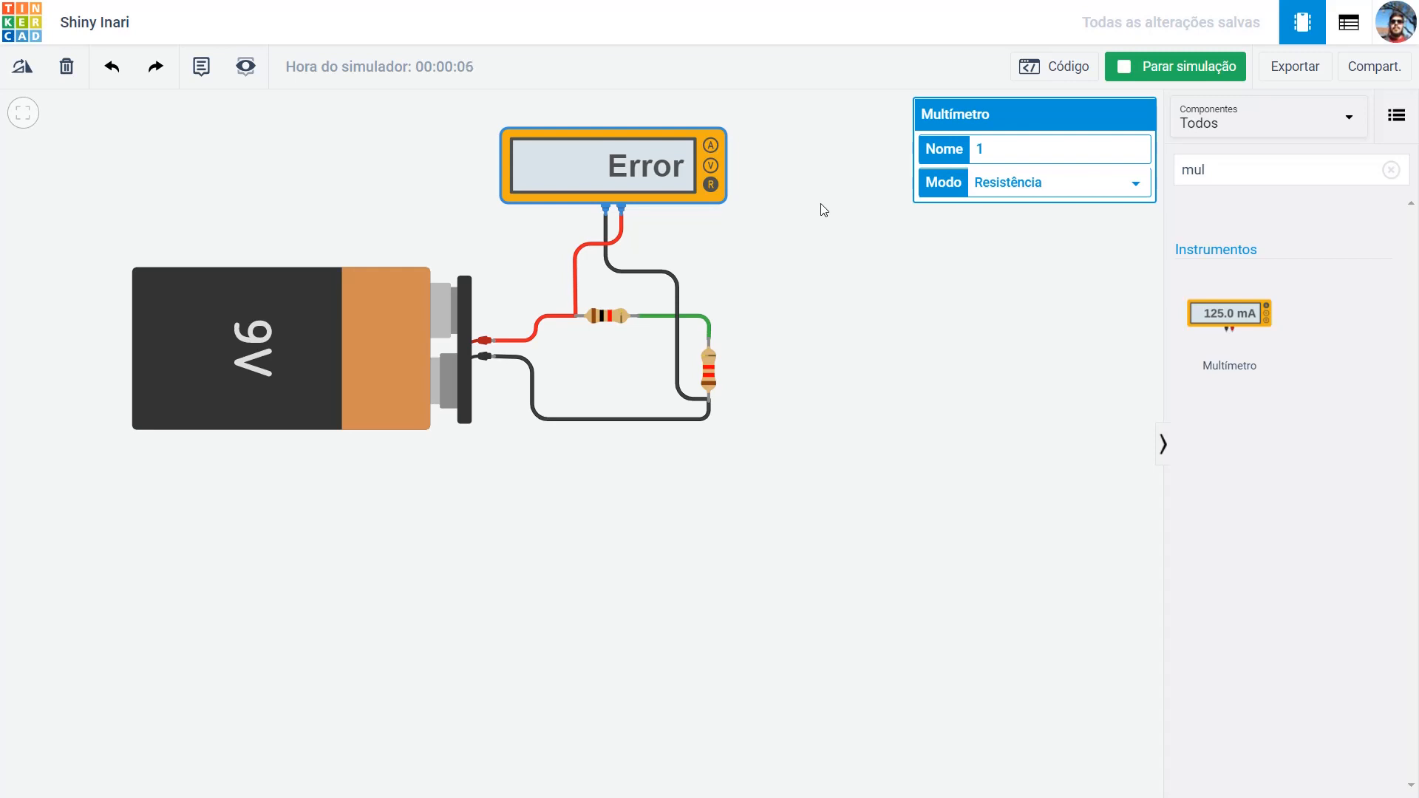
left_click(1175, 76)
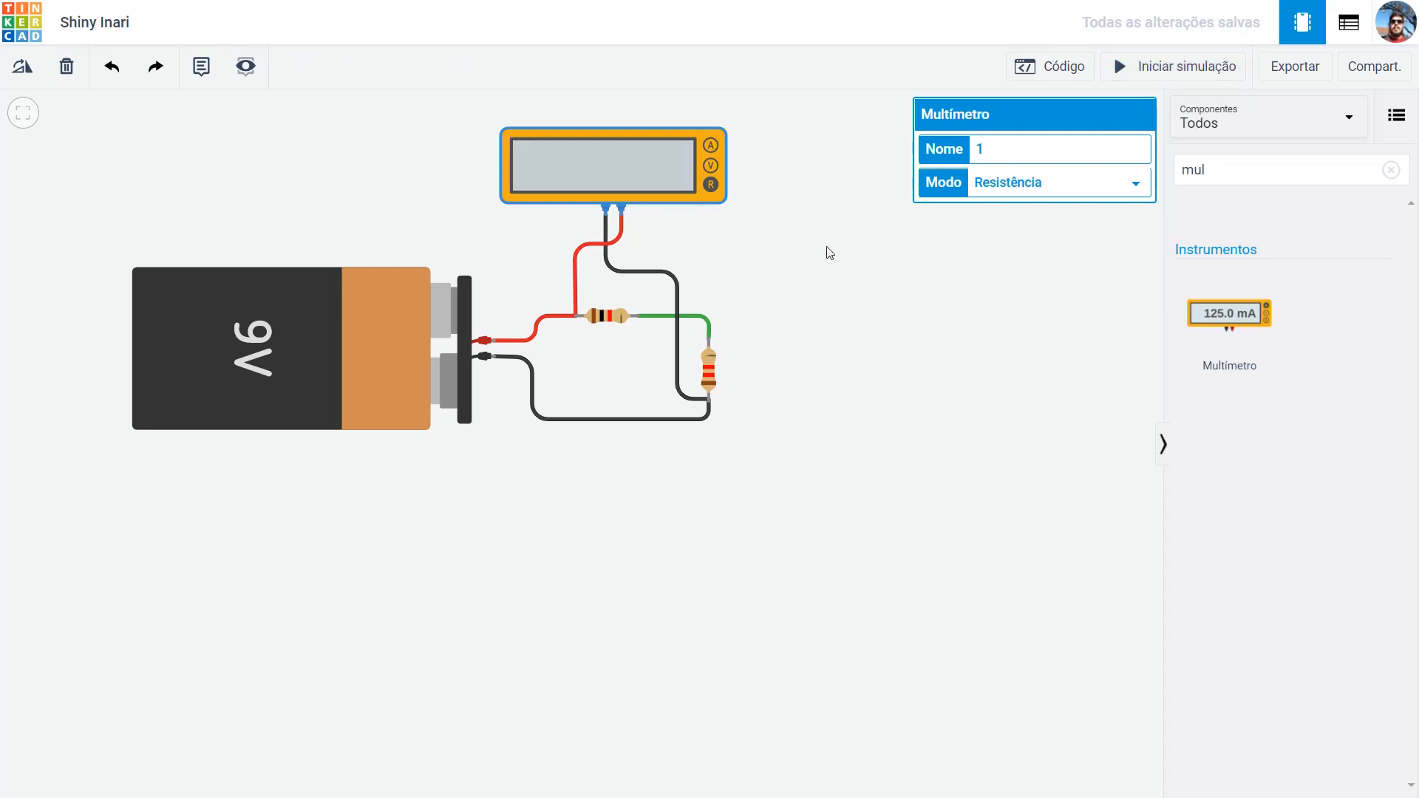
left_click(827, 248)
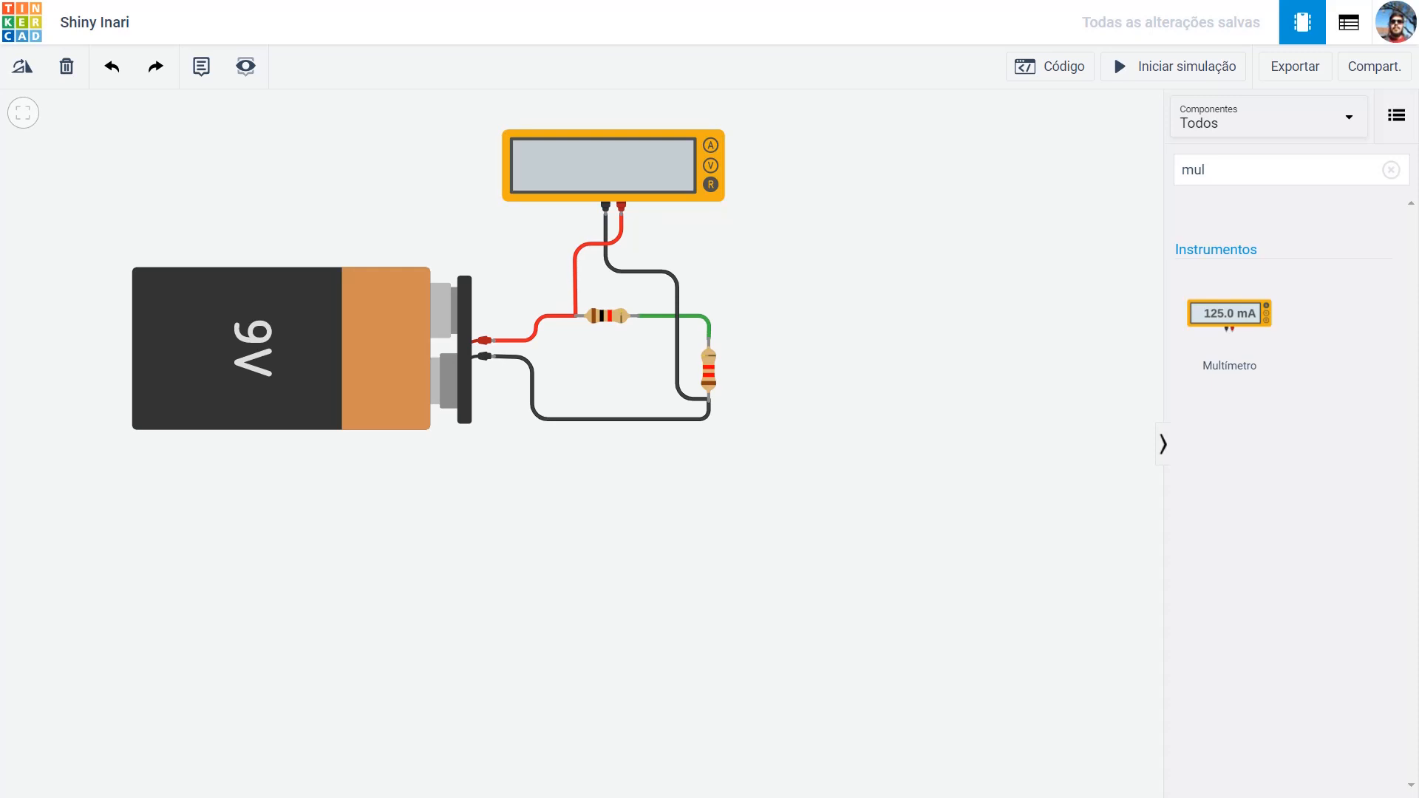
- Delete the red and black wires connecting the 9V battery to the resistors
left_click(538, 335)
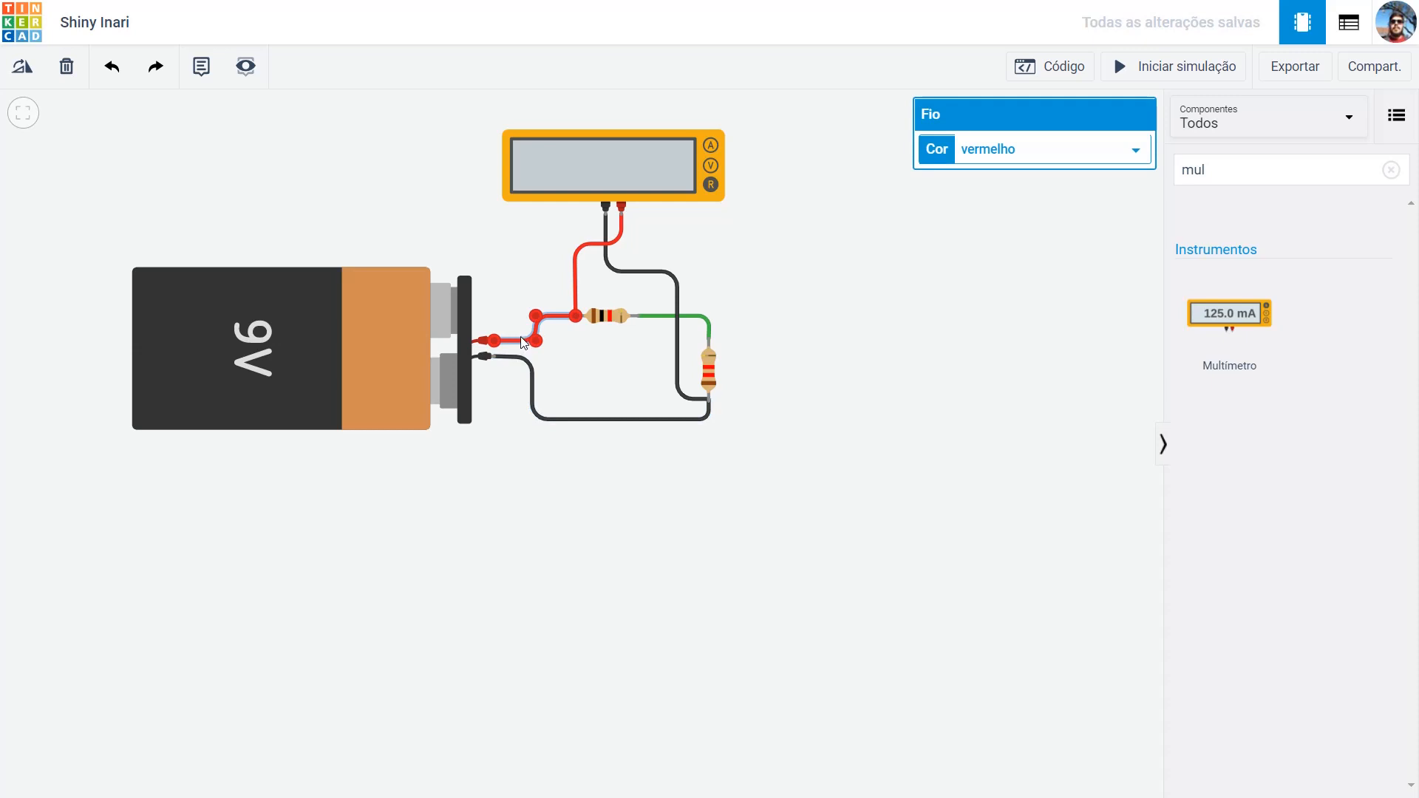
key("Delete")
left_click(523, 360)
key("Delete")
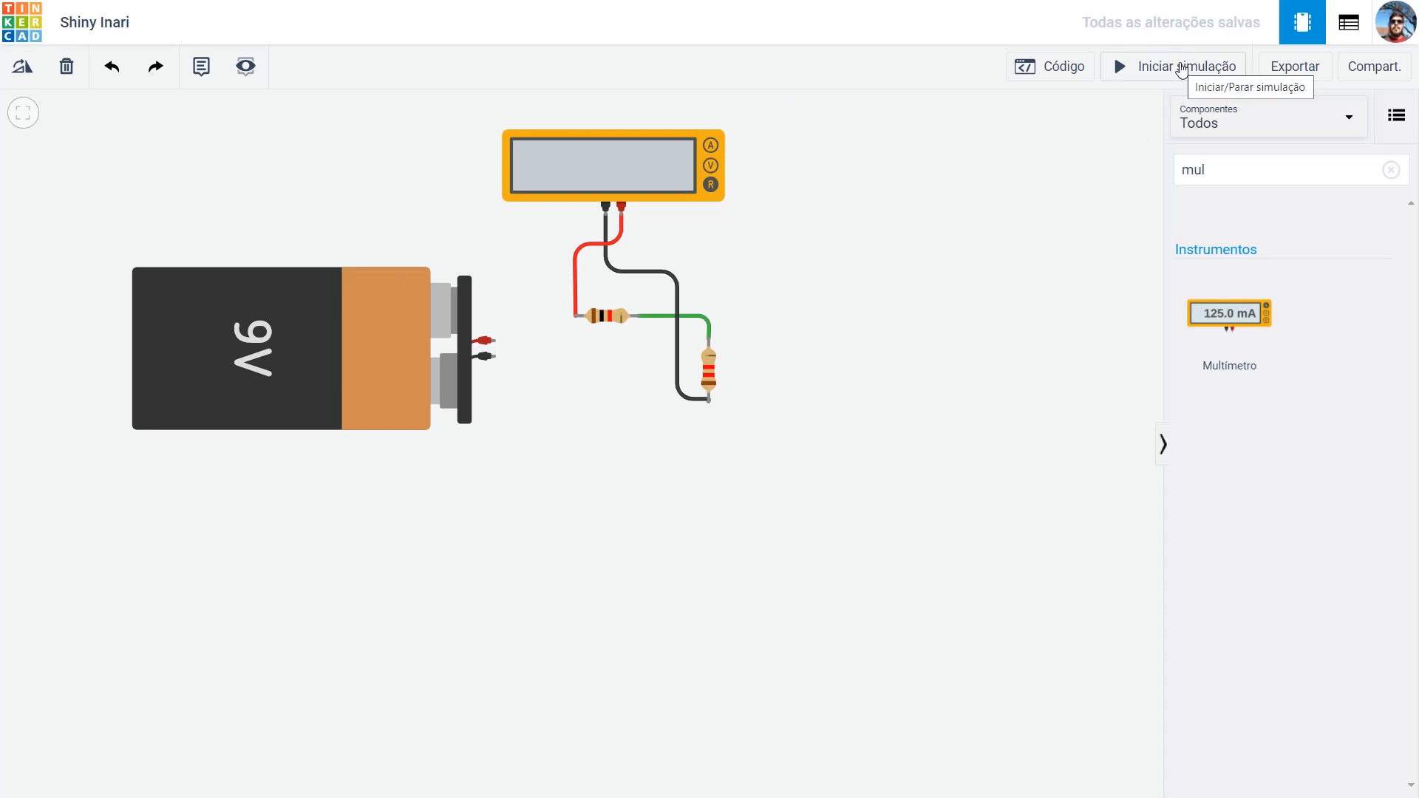
- Run the simulation to measure the total resistance of the two series resistors, and stop it
left_click(1181, 68)
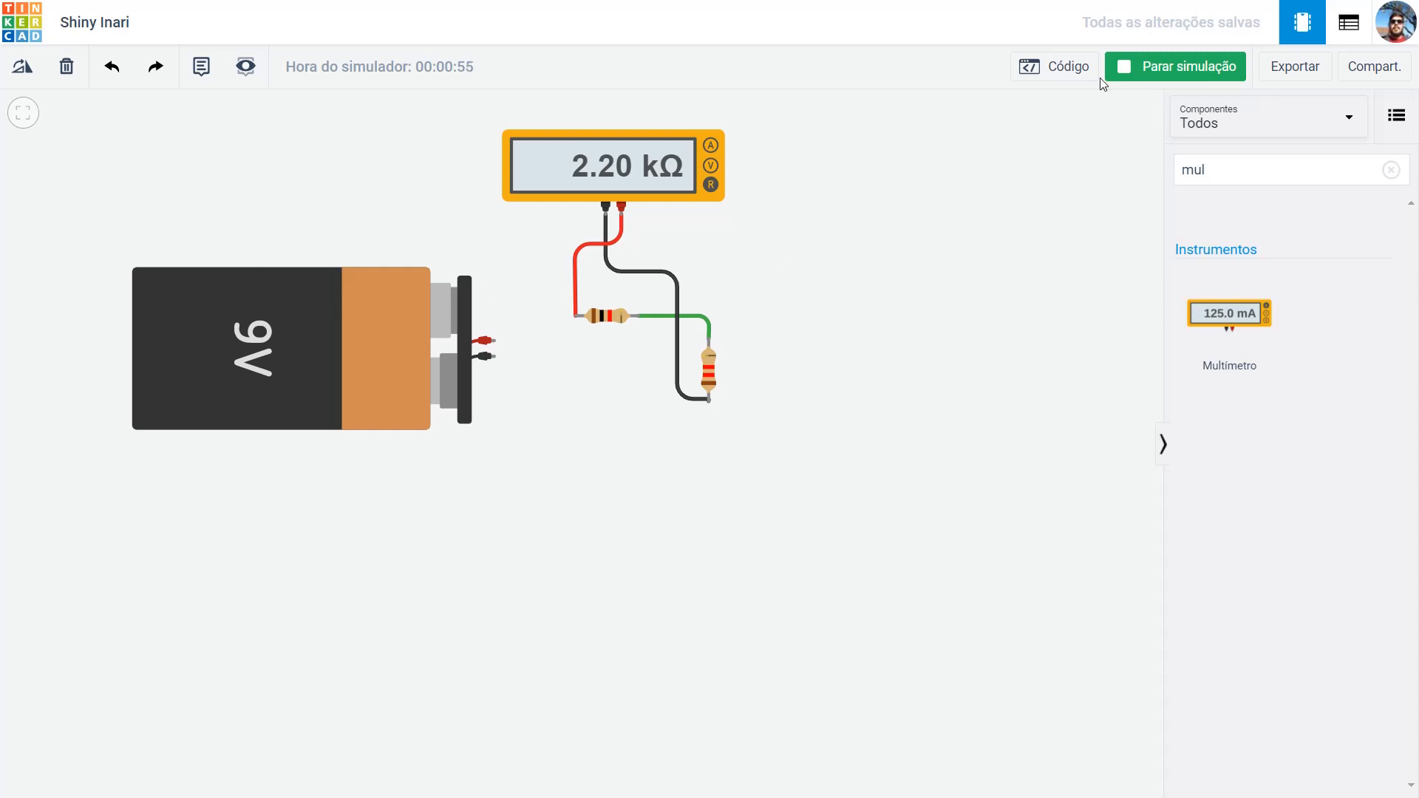
left_click(1161, 67)
- Replace the 9V battery with a Fonte de energia, found by searching the components for "fonte", placed beside the resistors
left_click(393, 305)
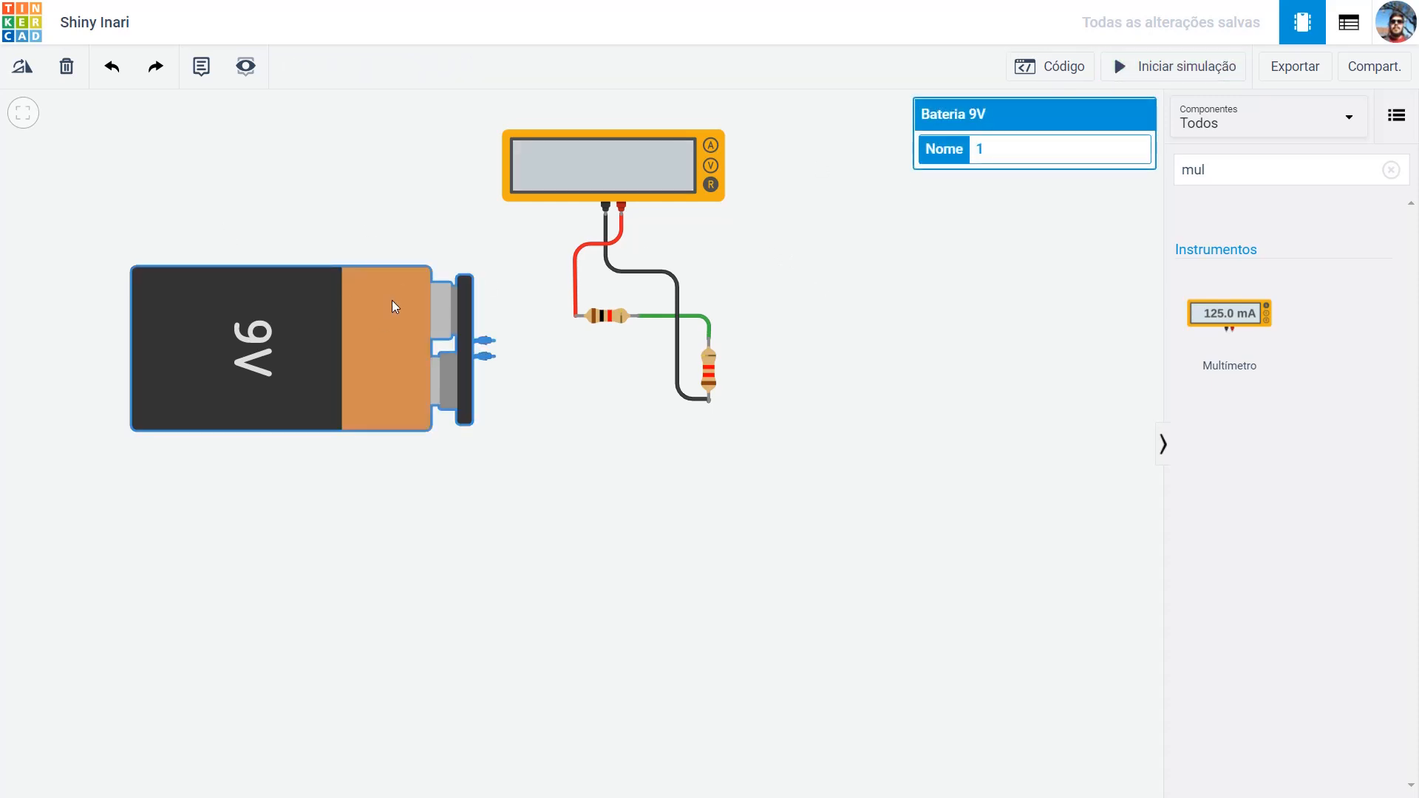
key("Delete")
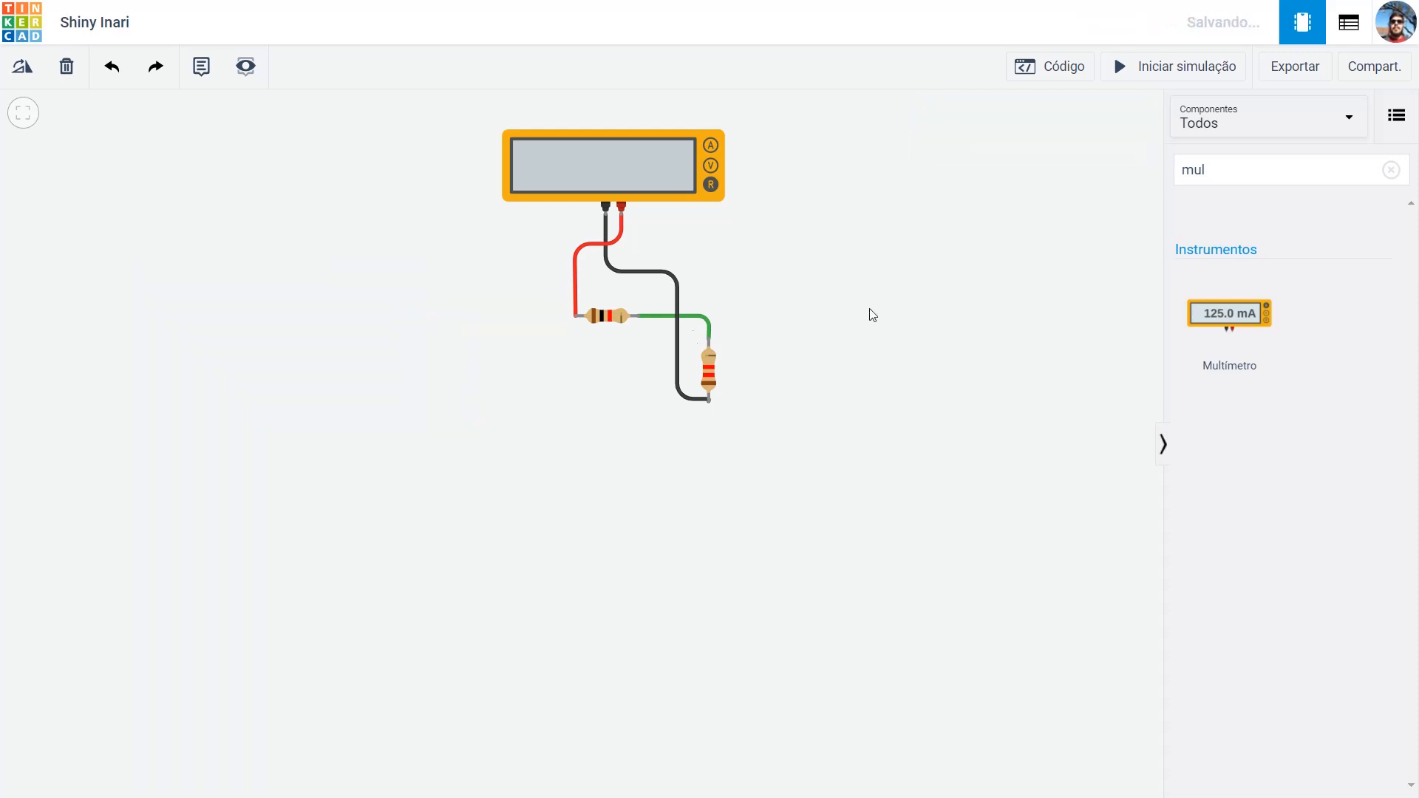
left_click(1228, 169)
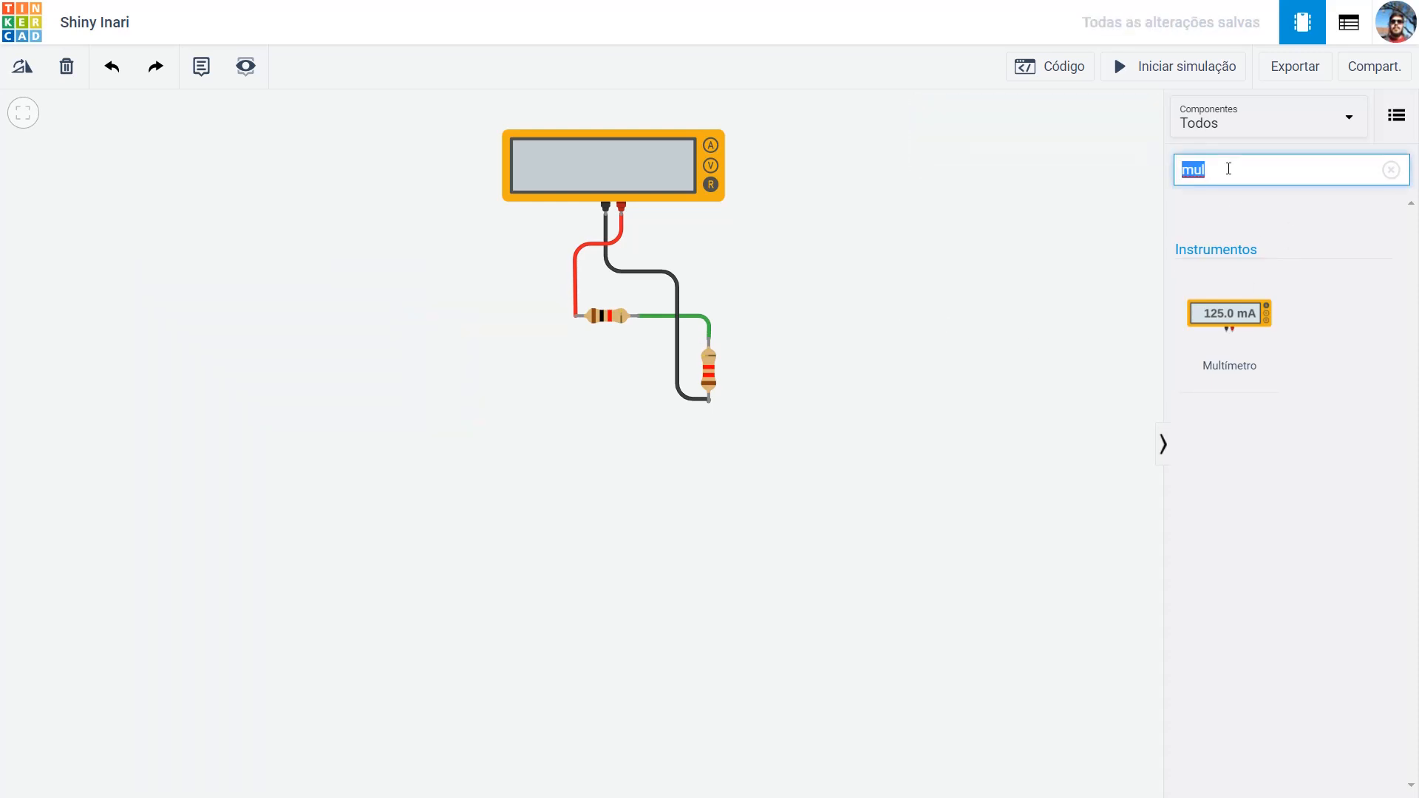
type("fonte")
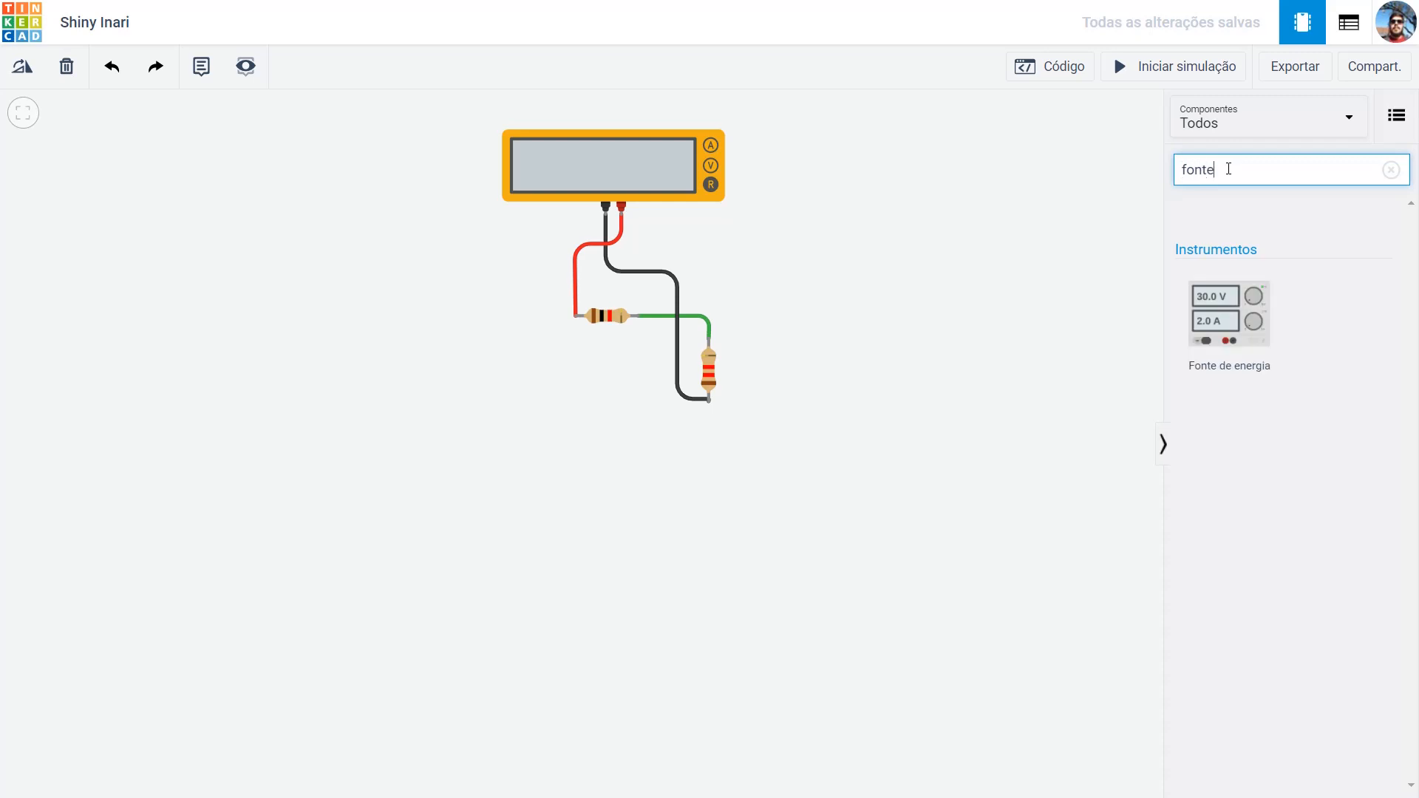
left_click_drag(1229, 314, 341, 351)
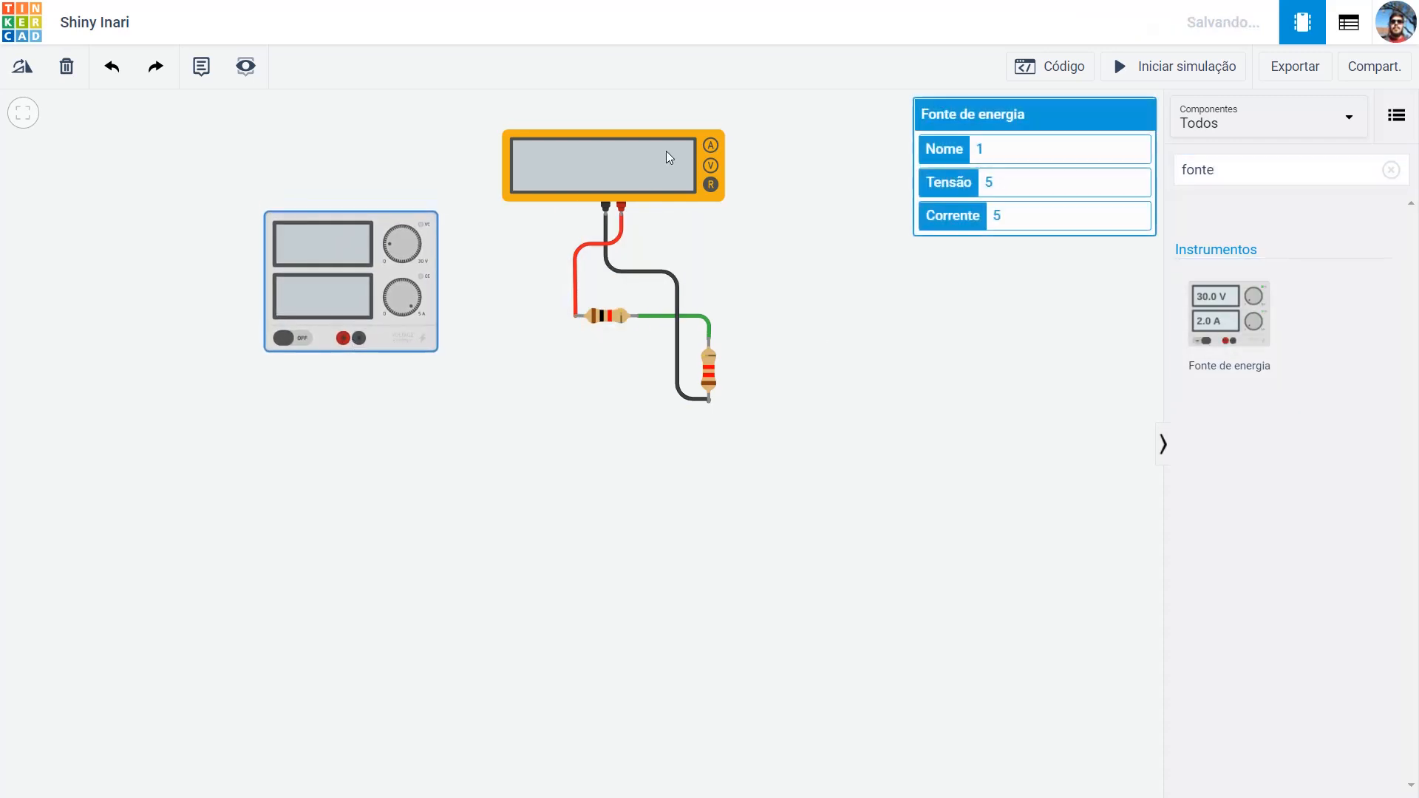
- Set the multimeter's mode to Tensão and deselect it
left_click(712, 169)
left_click(831, 197)
left_click(681, 152)
left_click(1014, 185)
left_click(1025, 221)
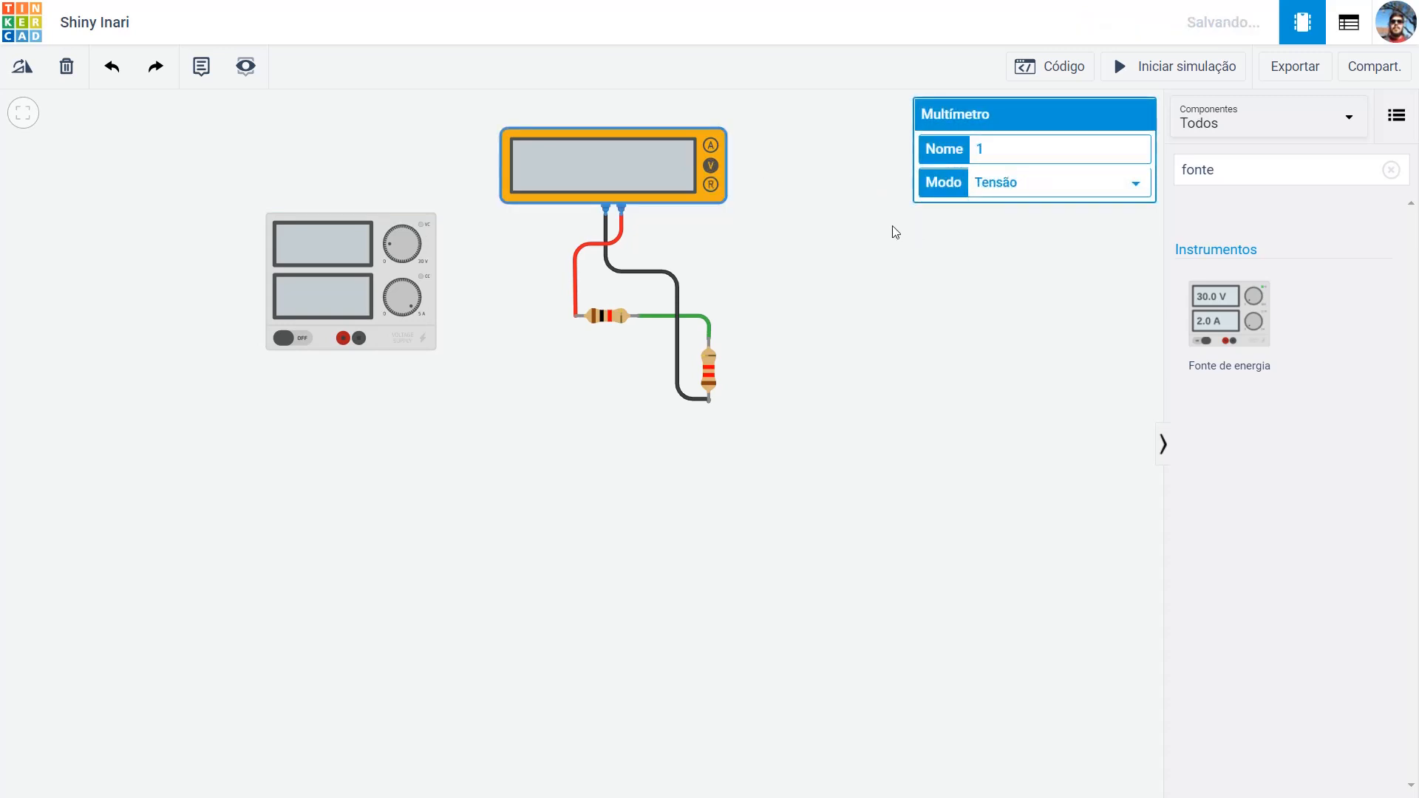
left_click(896, 228)
- Delete the red wire between the multimeter and the horizontal resistor, and move the multimeter to the right of the vertical resistor
left_click(611, 243)
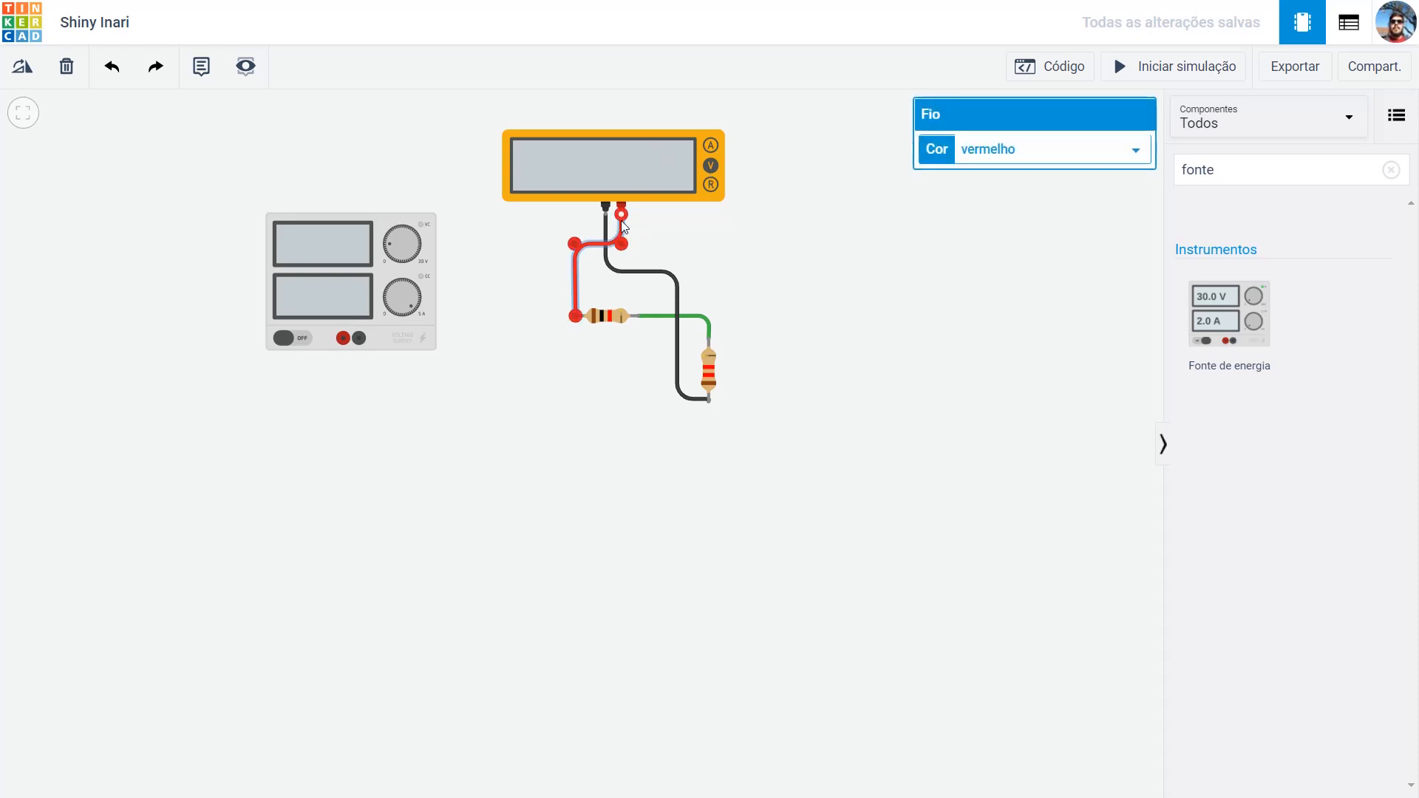
key("Delete")
left_click_drag(665, 148, 933, 310)
- Reroute the black multimeter wire with a single corner below the multimeter, leading to the lower end of the vertical resistor
left_click(625, 279)
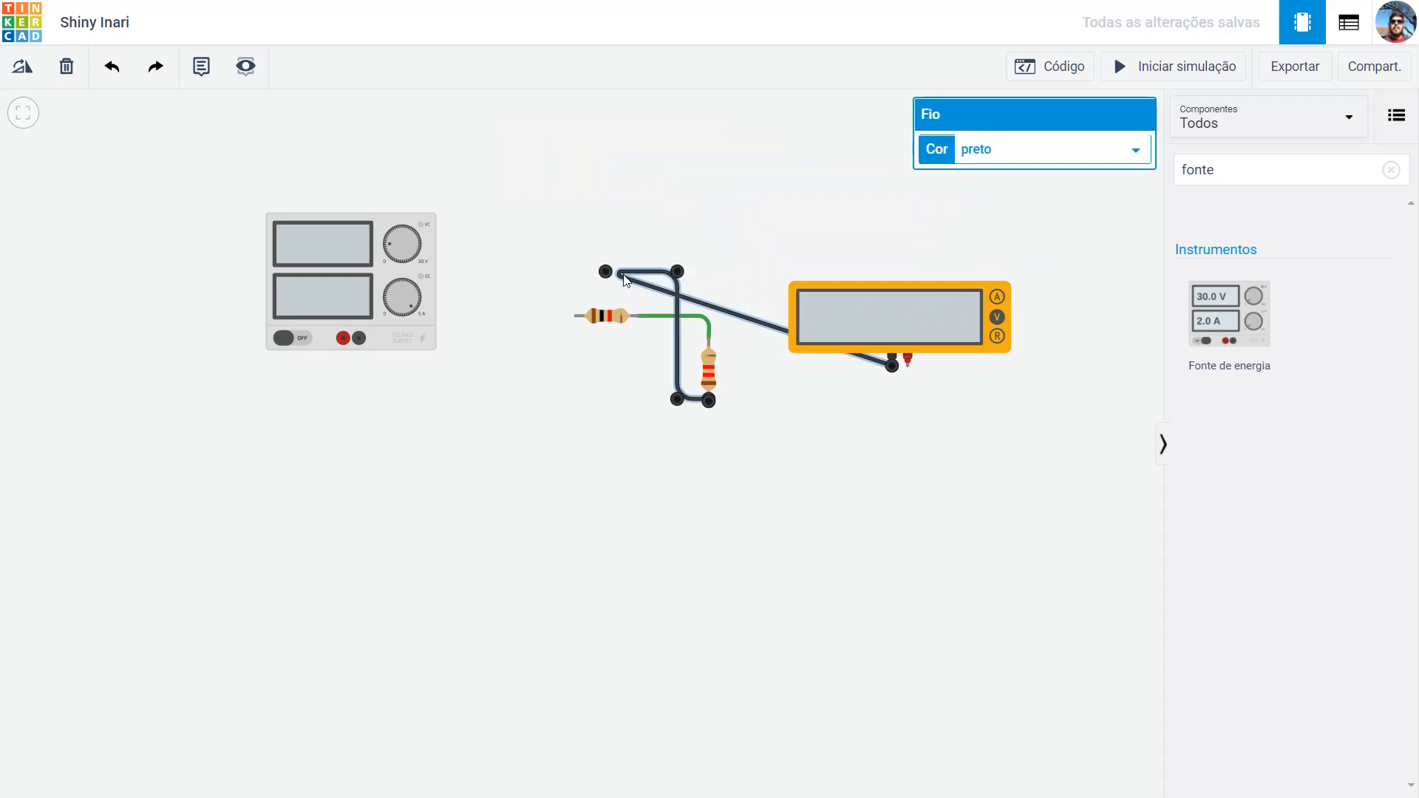
left_click_drag(617, 278, 866, 421)
left_click_drag(678, 272, 775, 505)
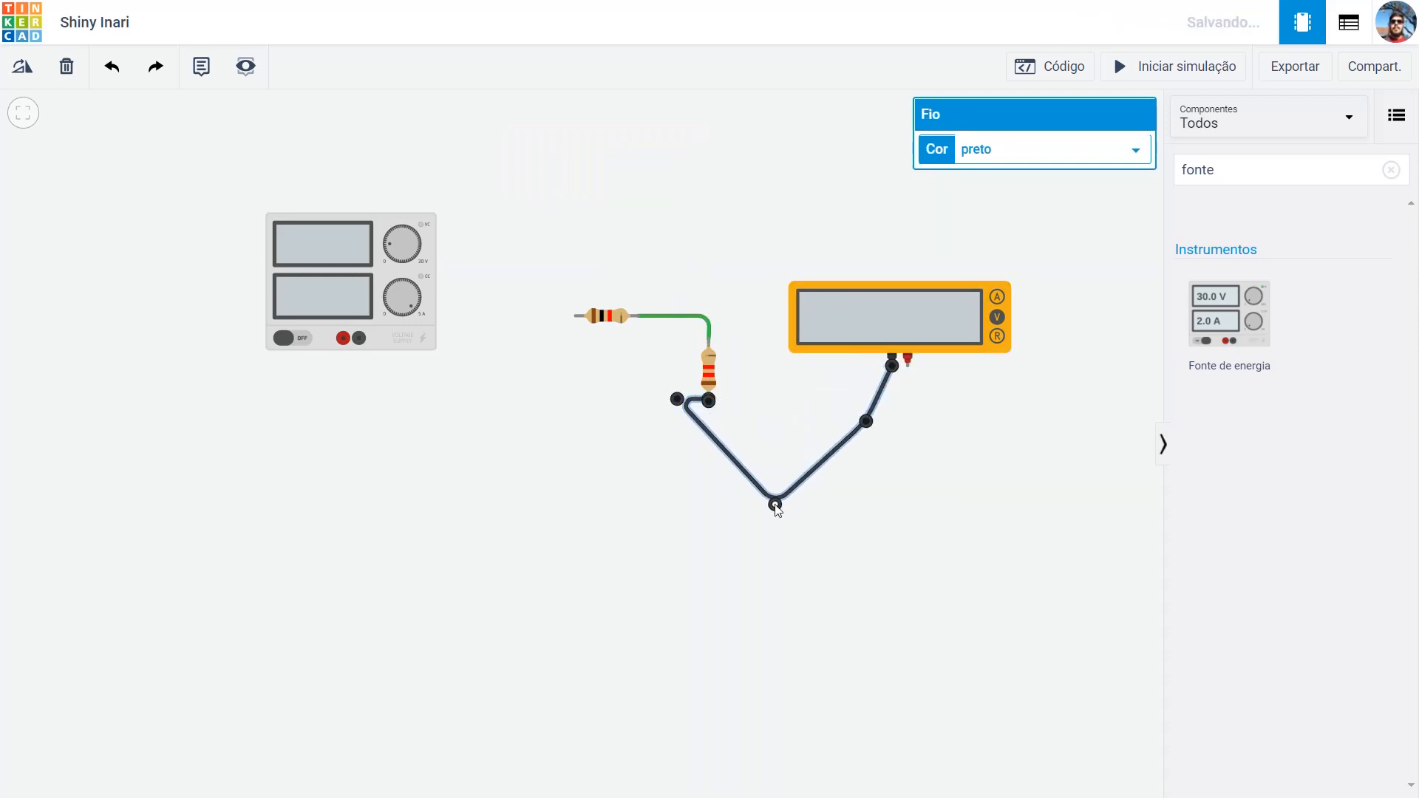
double_click(677, 399)
double_click(775, 504)
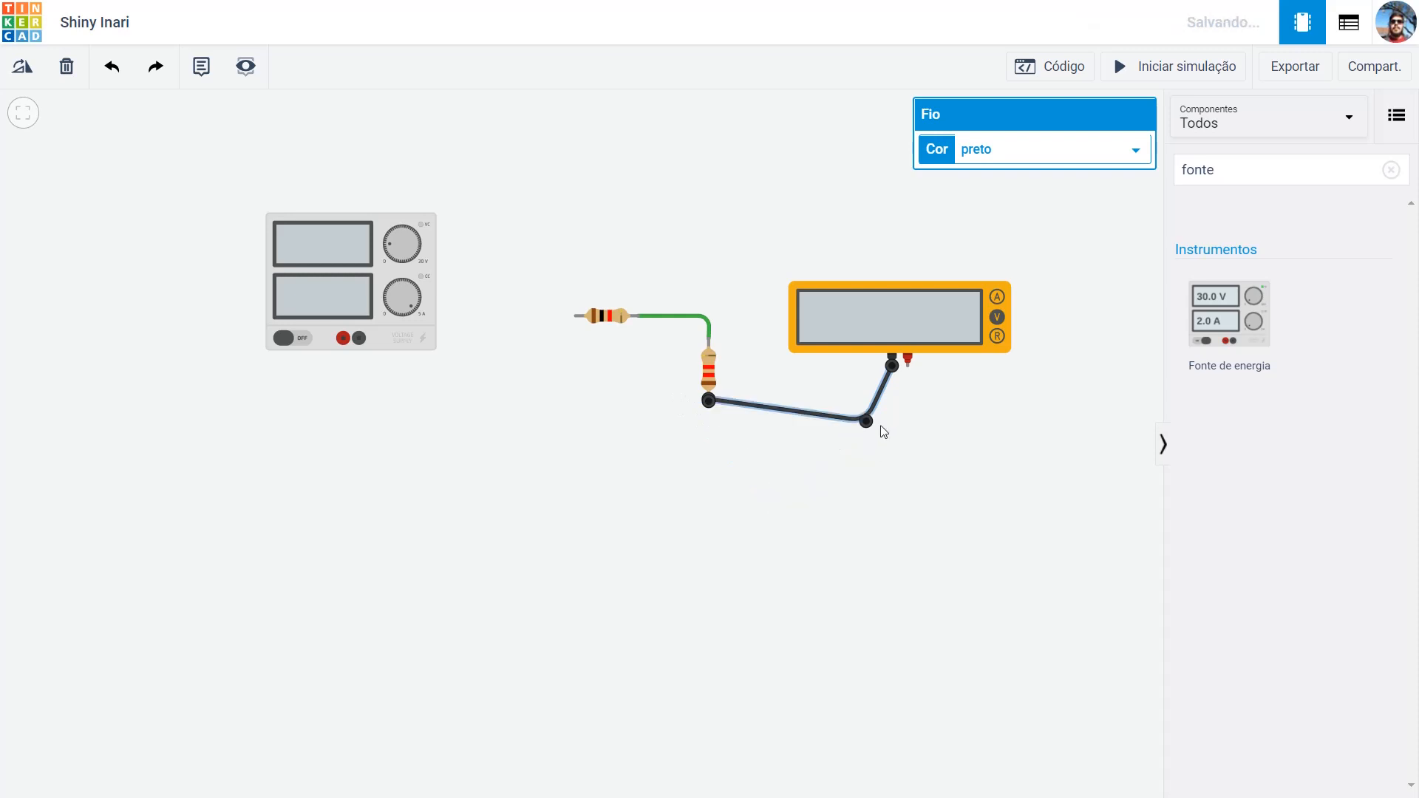
left_click_drag(906, 293, 877, 220)
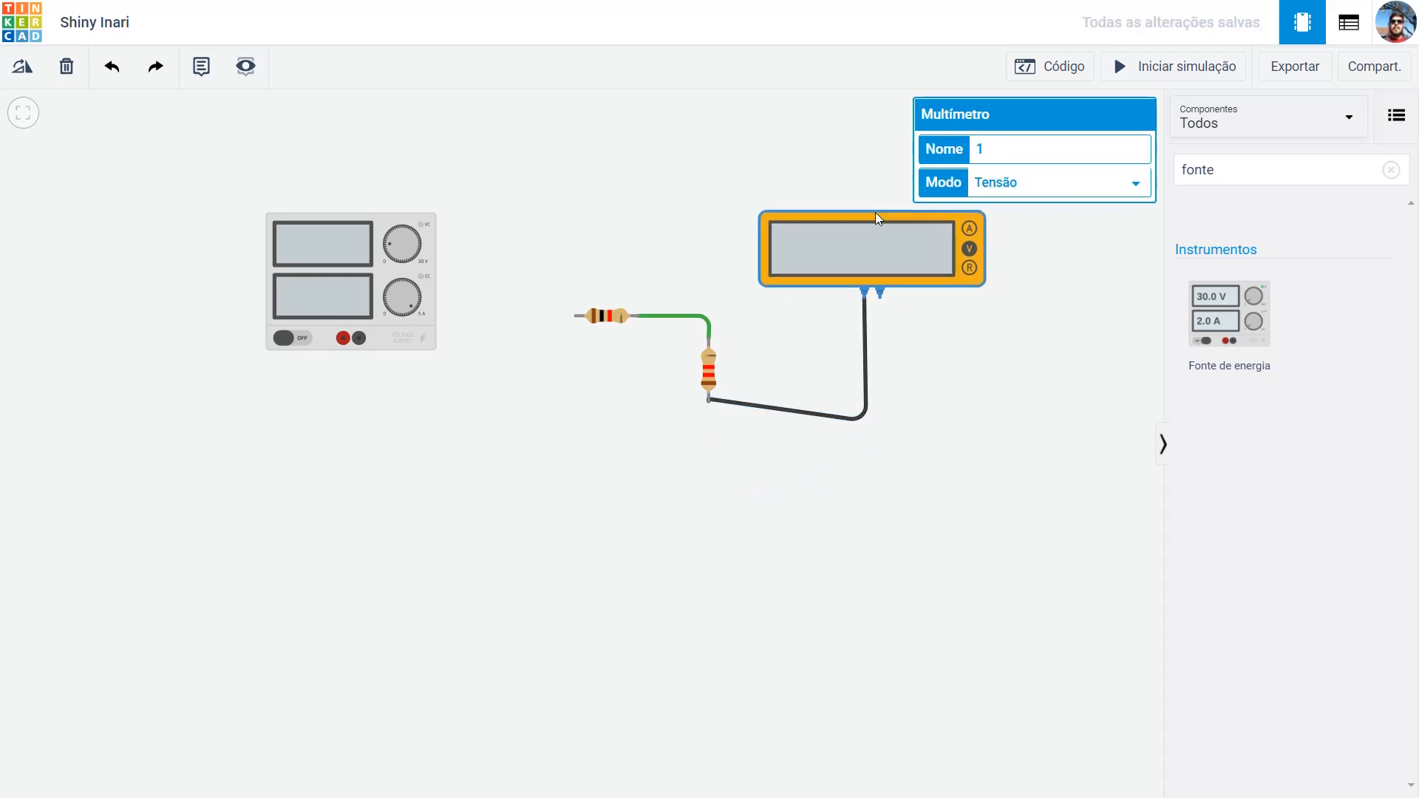
left_click(865, 427)
left_click_drag(865, 427, 862, 402)
left_click(908, 336)
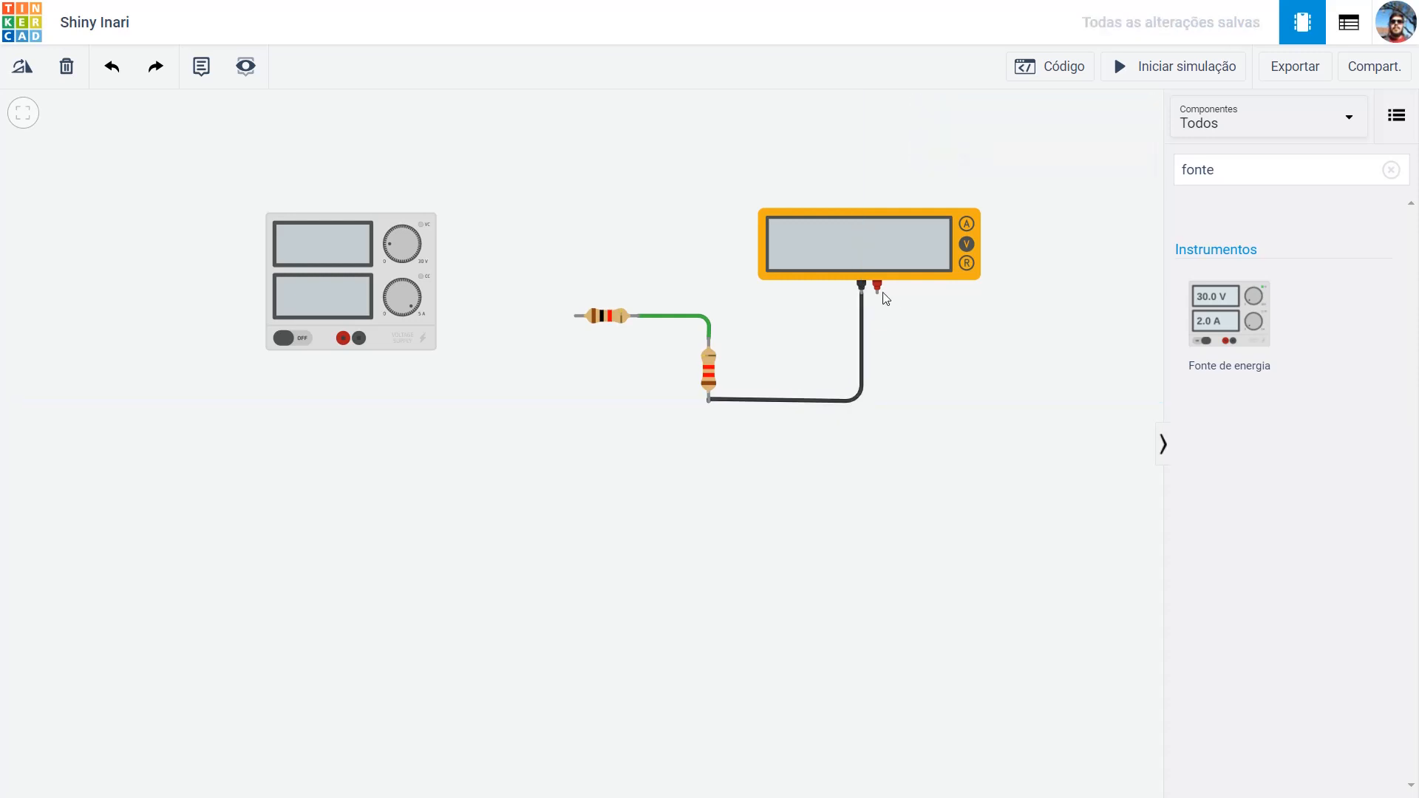
- Wire the multimeter's positive terminal to the upper end of the vertical resistor, colour the wire vermelho, and straighten its corner
left_click(879, 295)
left_click(879, 343)
left_click(708, 340)
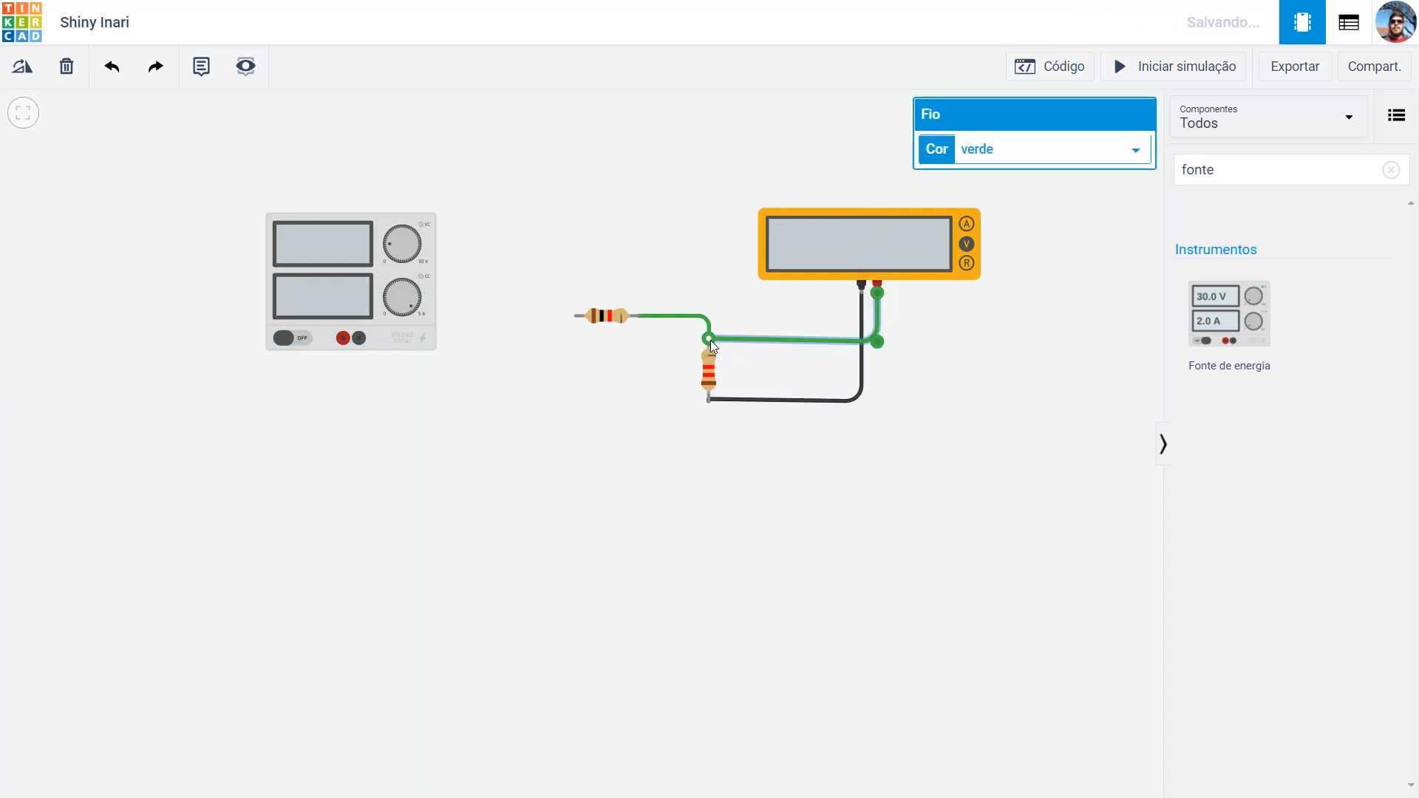
left_click(1034, 161)
left_click(1014, 189)
left_click(684, 203)
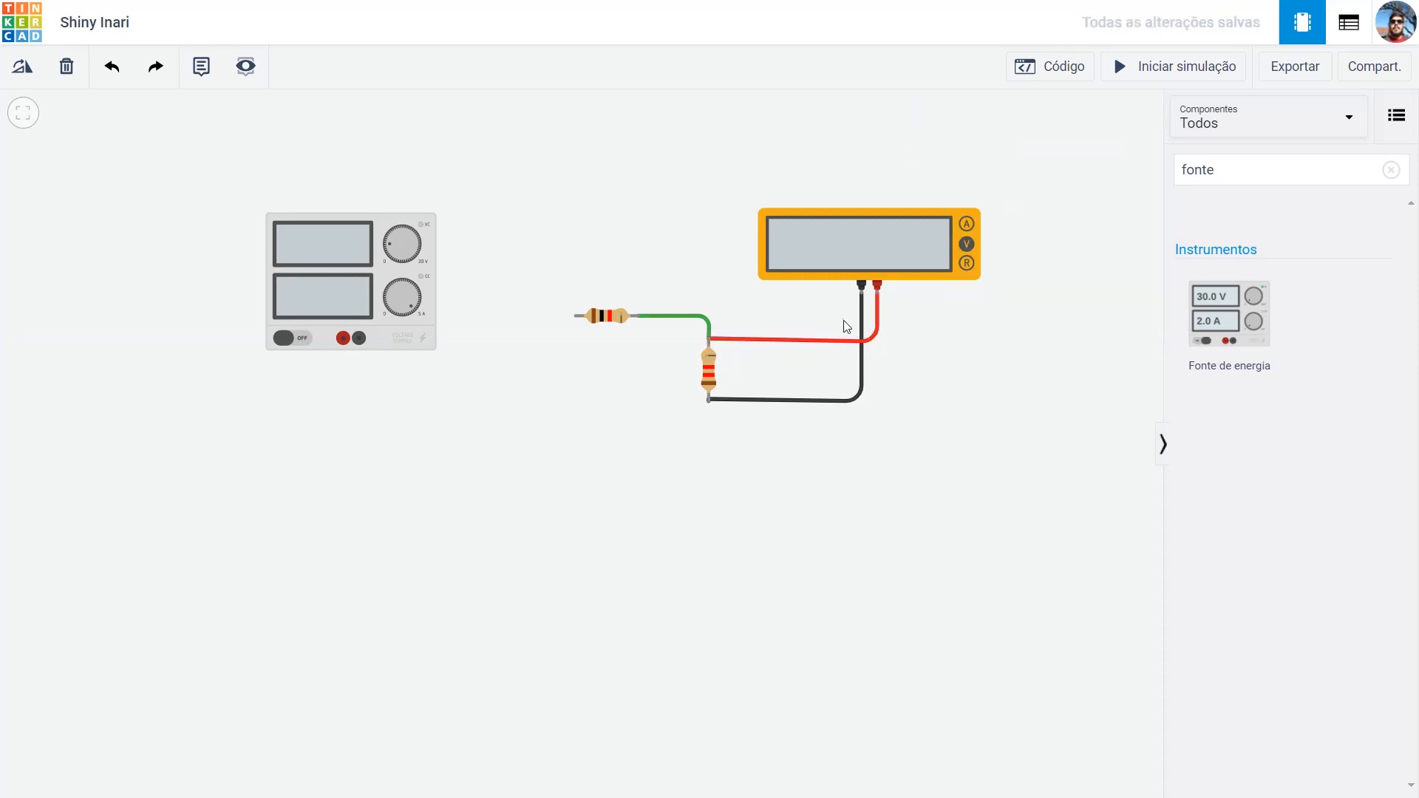
left_click(864, 340)
left_click_drag(878, 340, 878, 337)
left_click(559, 218)
- Move the power supply up so that its terminals sit above the level of the horizontal resistor
left_click(381, 218)
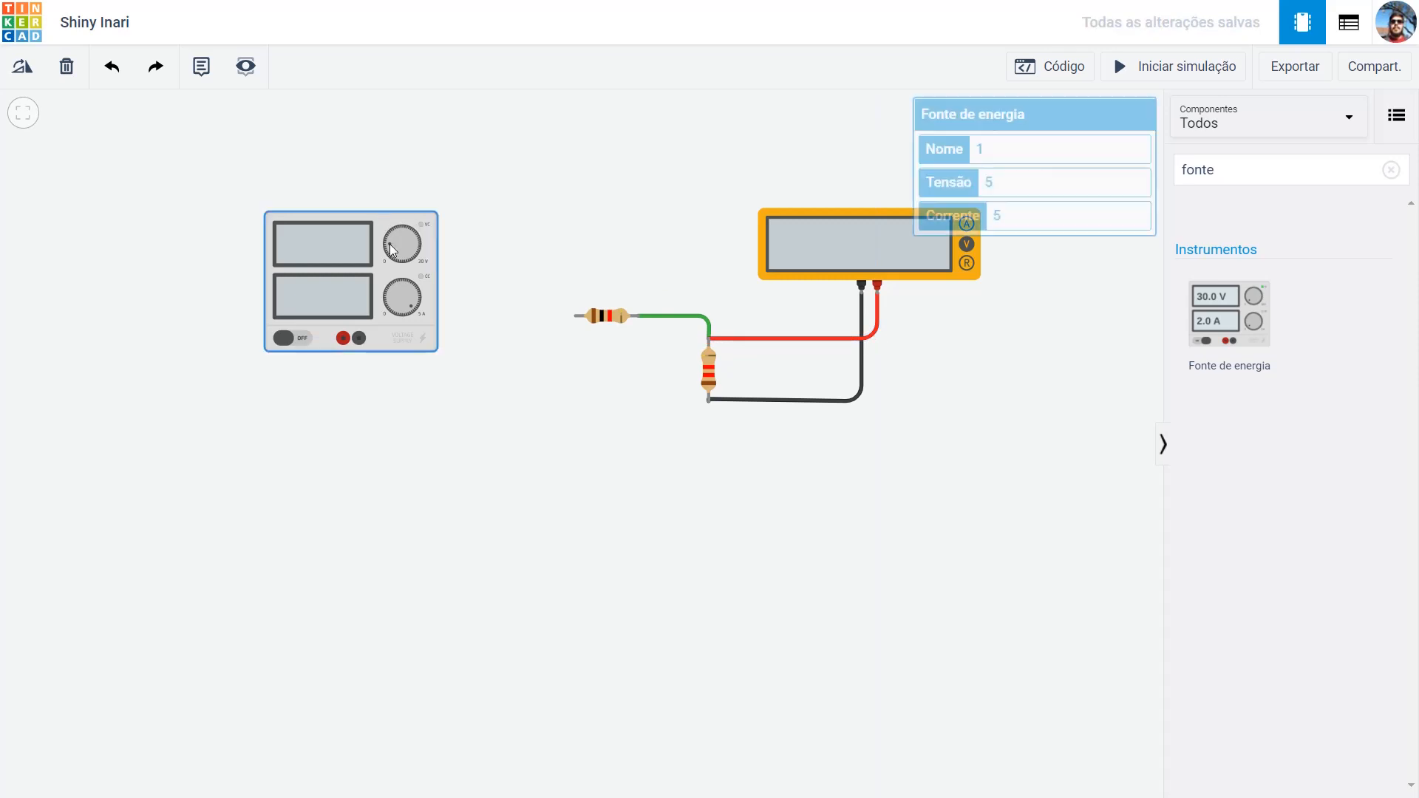
left_click_drag(381, 224, 390, 298)
left_click(453, 209)
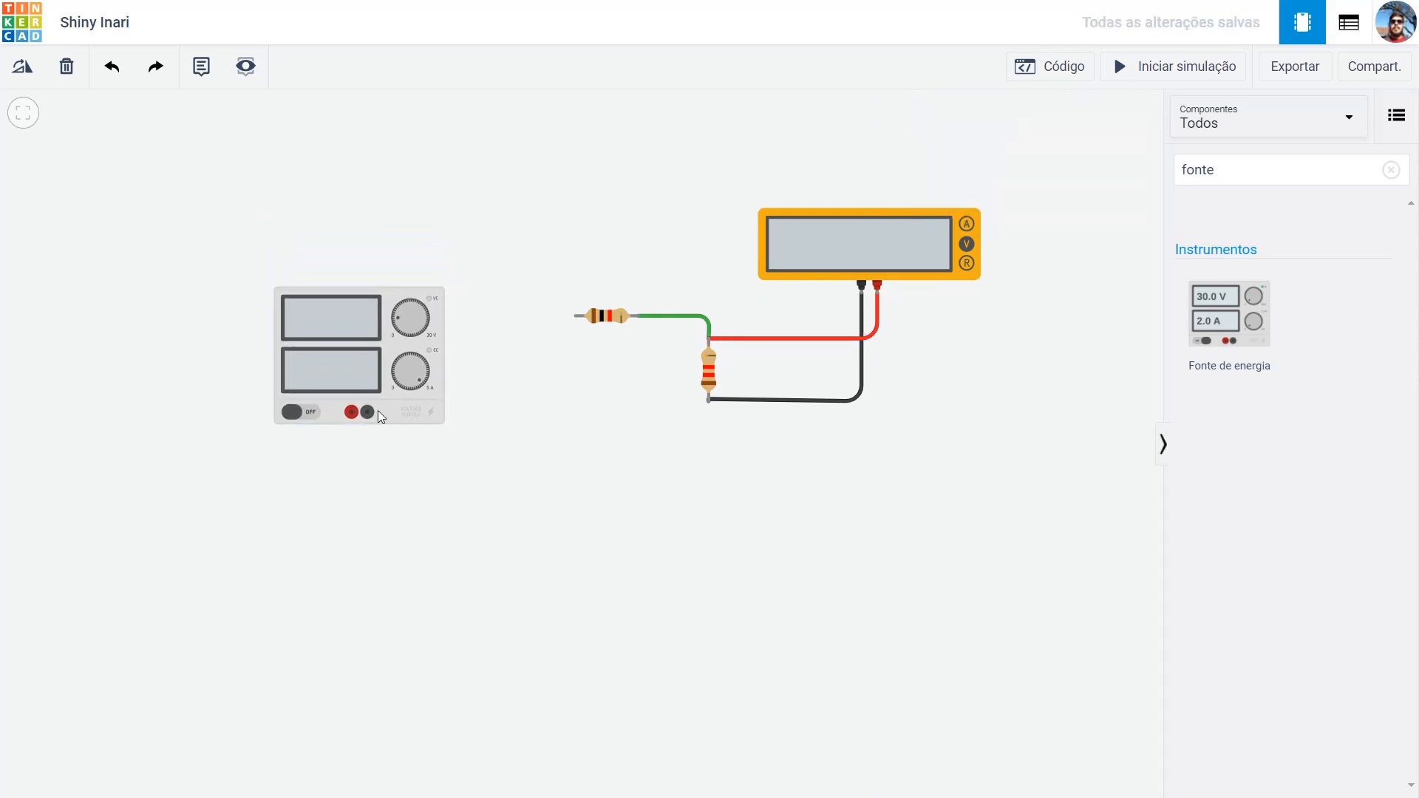
left_click_drag(388, 298, 423, 161)
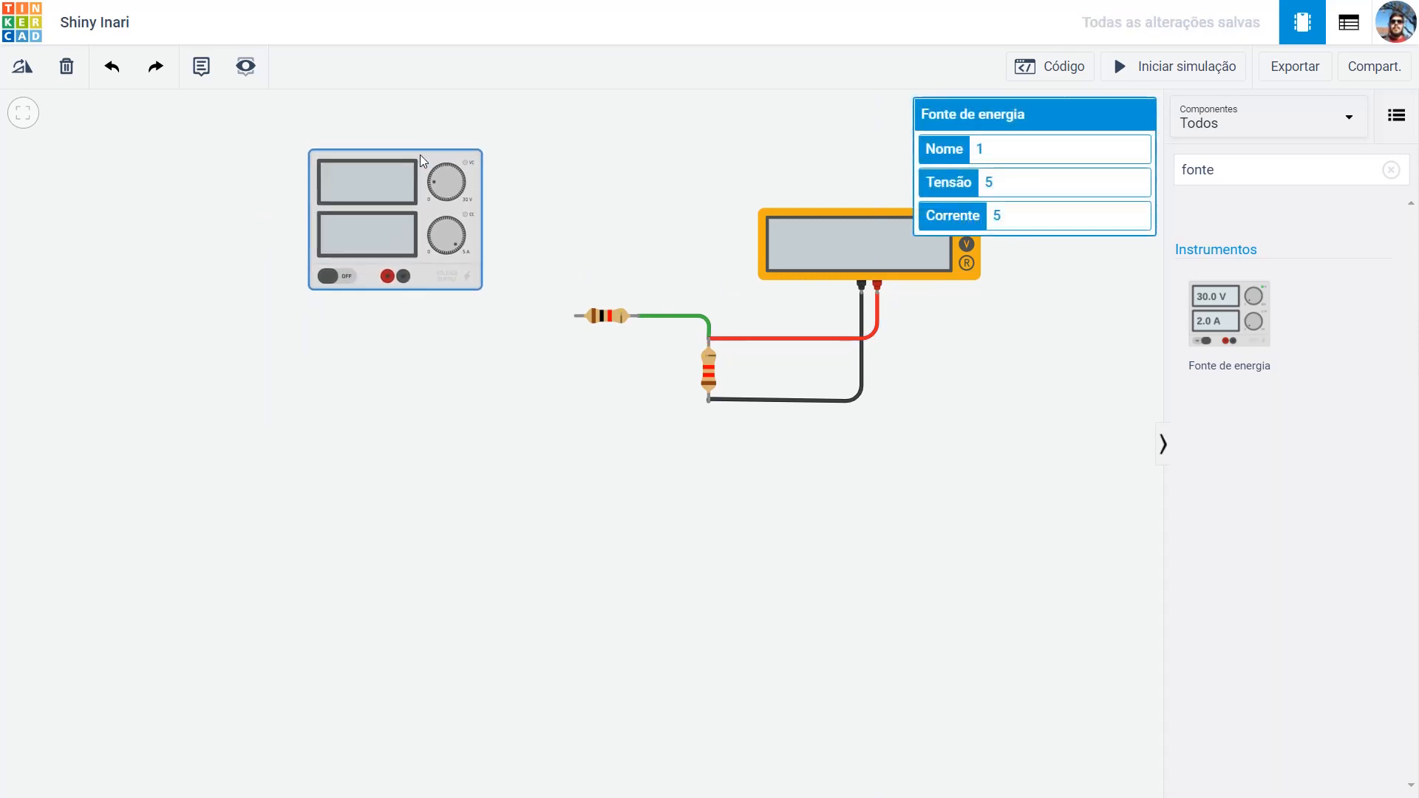
- Wire the power supply's negative terminal to the lower end of the vertical resistor and colour the wire preto
left_click(402, 276)
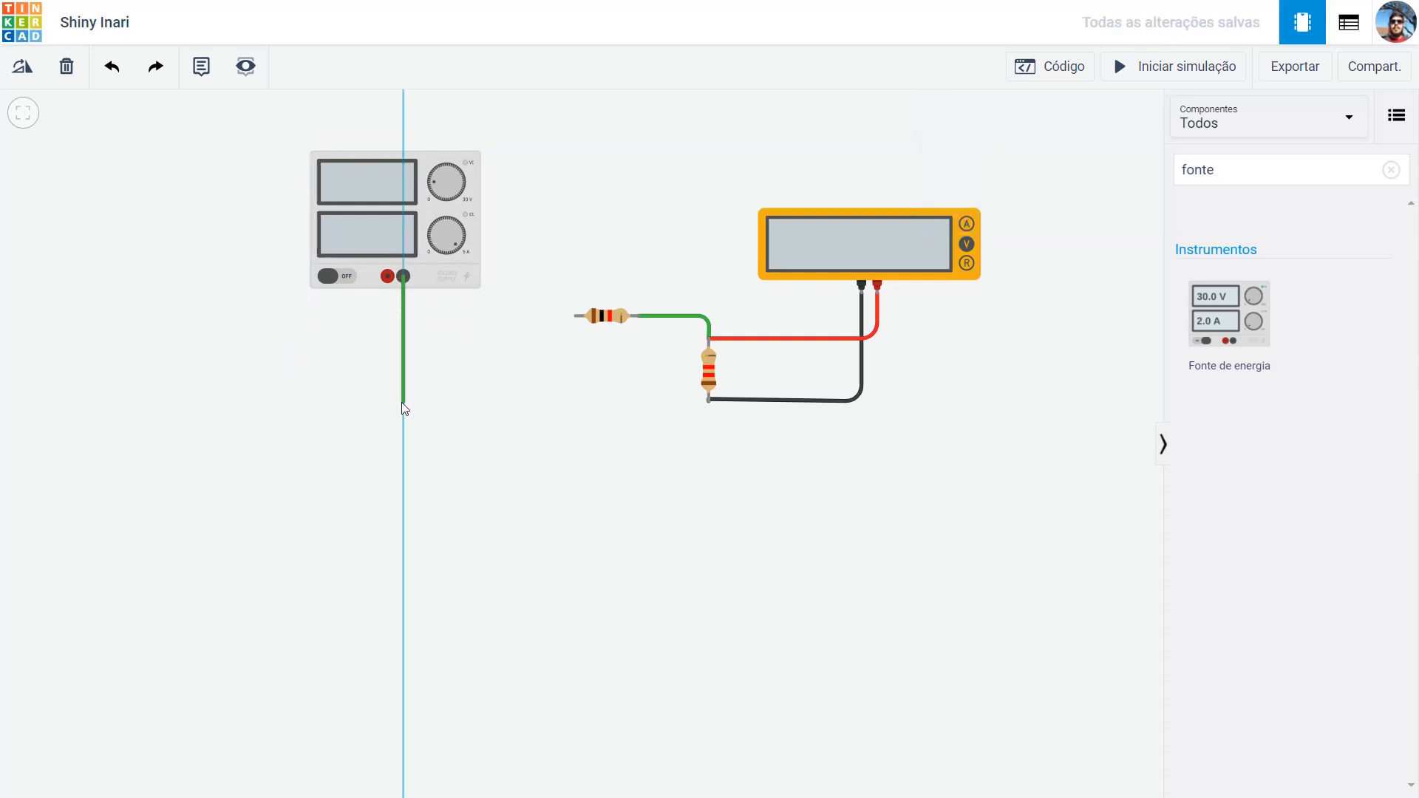
left_click(403, 397)
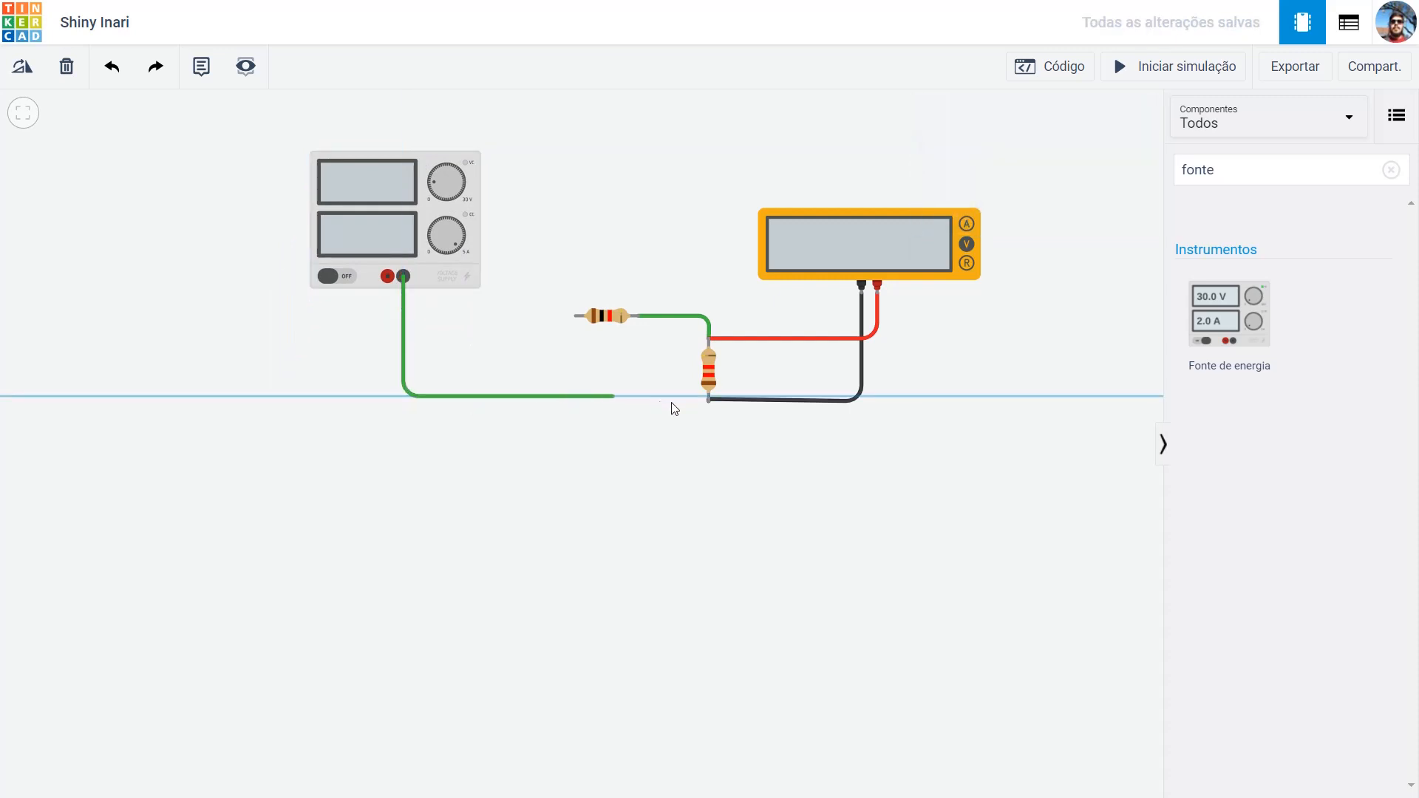
left_click(710, 400)
left_click_drag(410, 401, 403, 402)
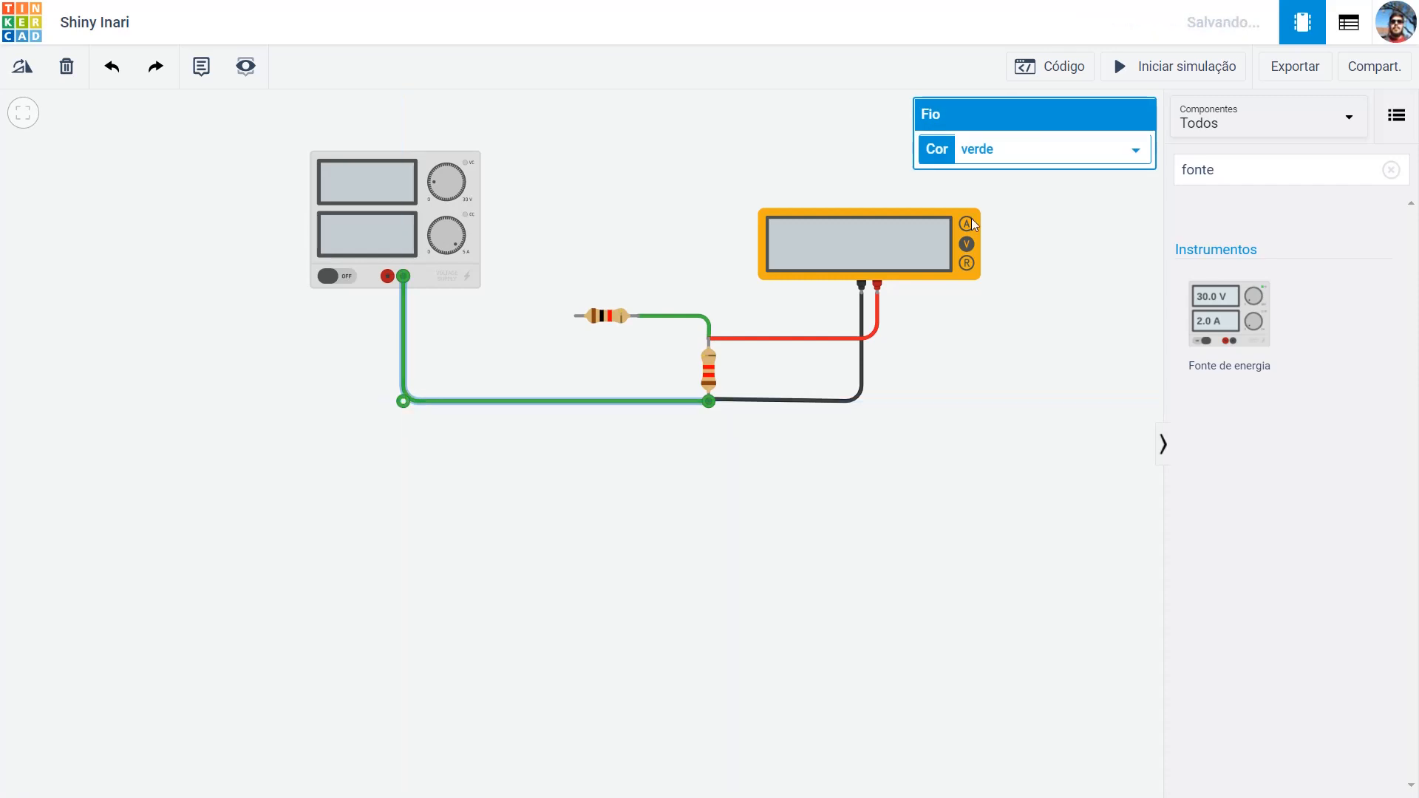
left_click(1027, 150)
left_click(1020, 173)
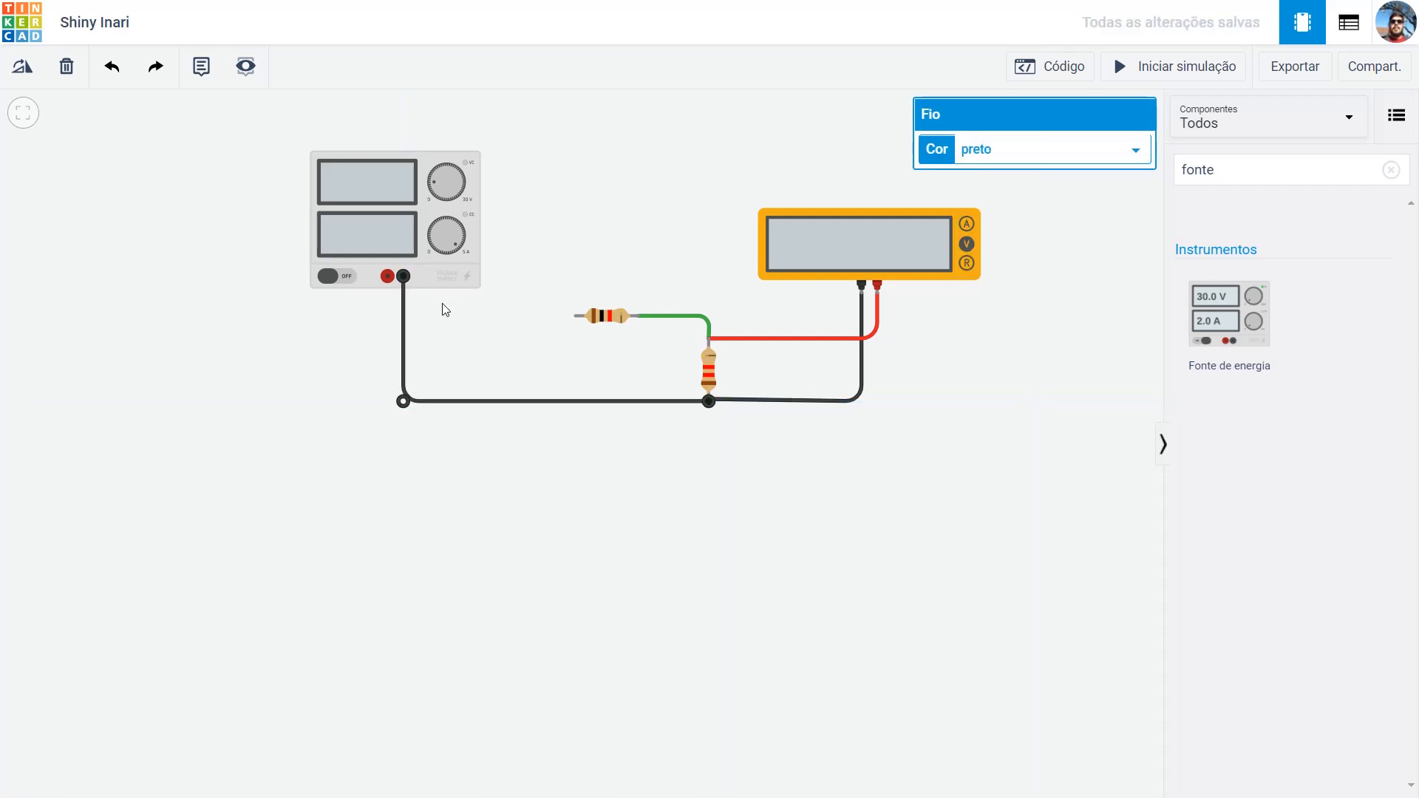
- Wire the power supply's positive terminal to the free end of the horizontal resistor, colour it vermelho, and straighten it
left_click(387, 276)
left_click(387, 314)
left_click(576, 317)
left_click(1049, 150)
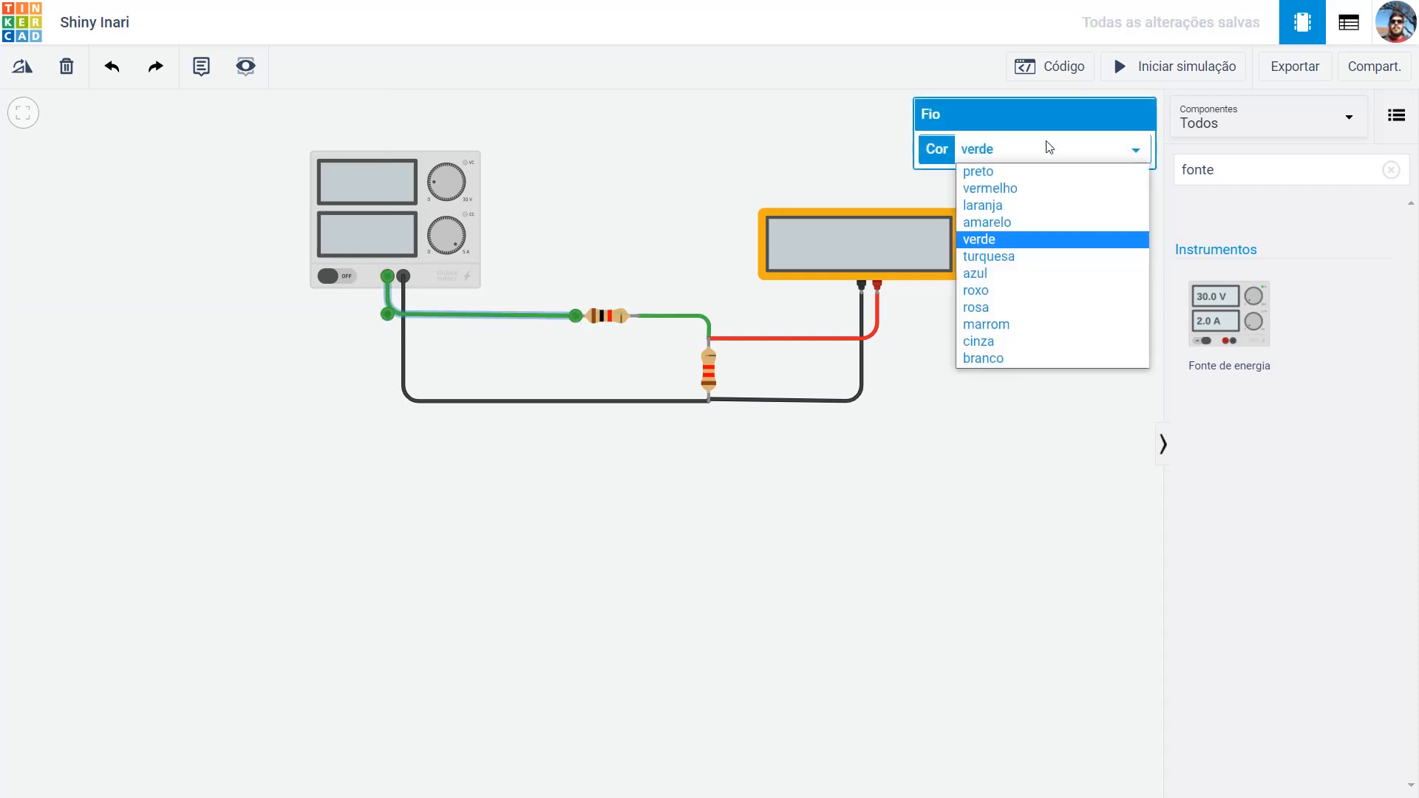
left_click(991, 185)
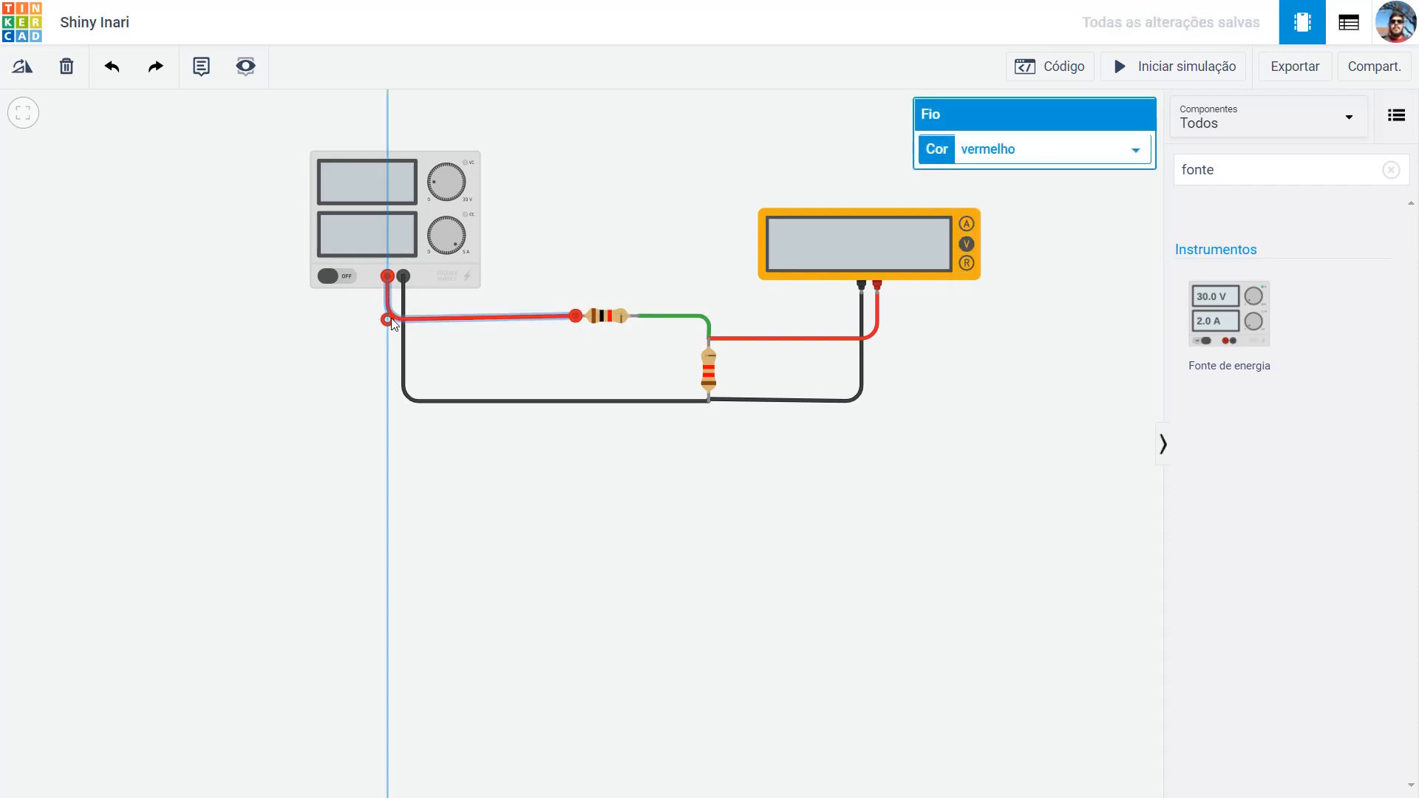
left_click(640, 180)
- Set the power supply's Corrente to 2
left_click(427, 161)
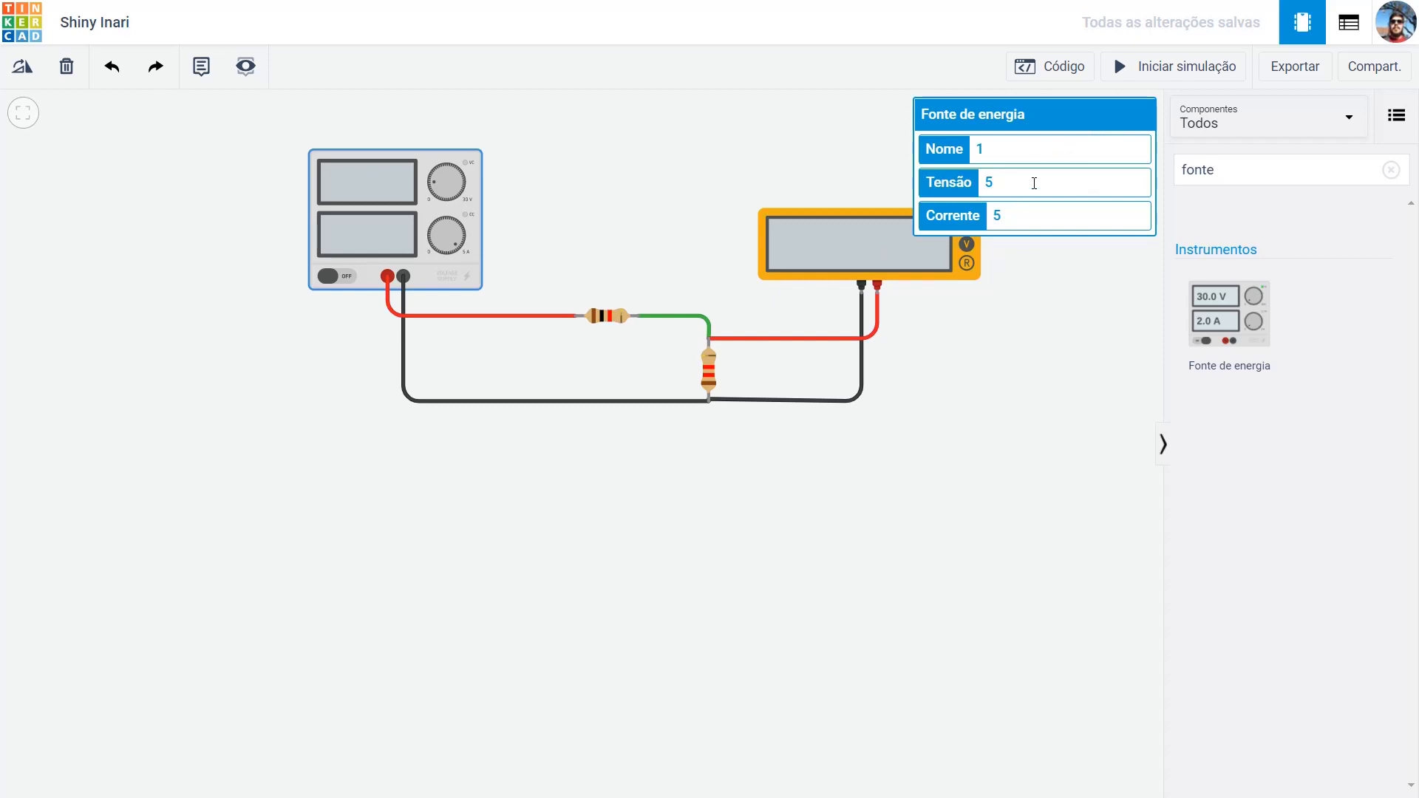
left_click(1034, 183)
scroll(471, 208, "up", 4)
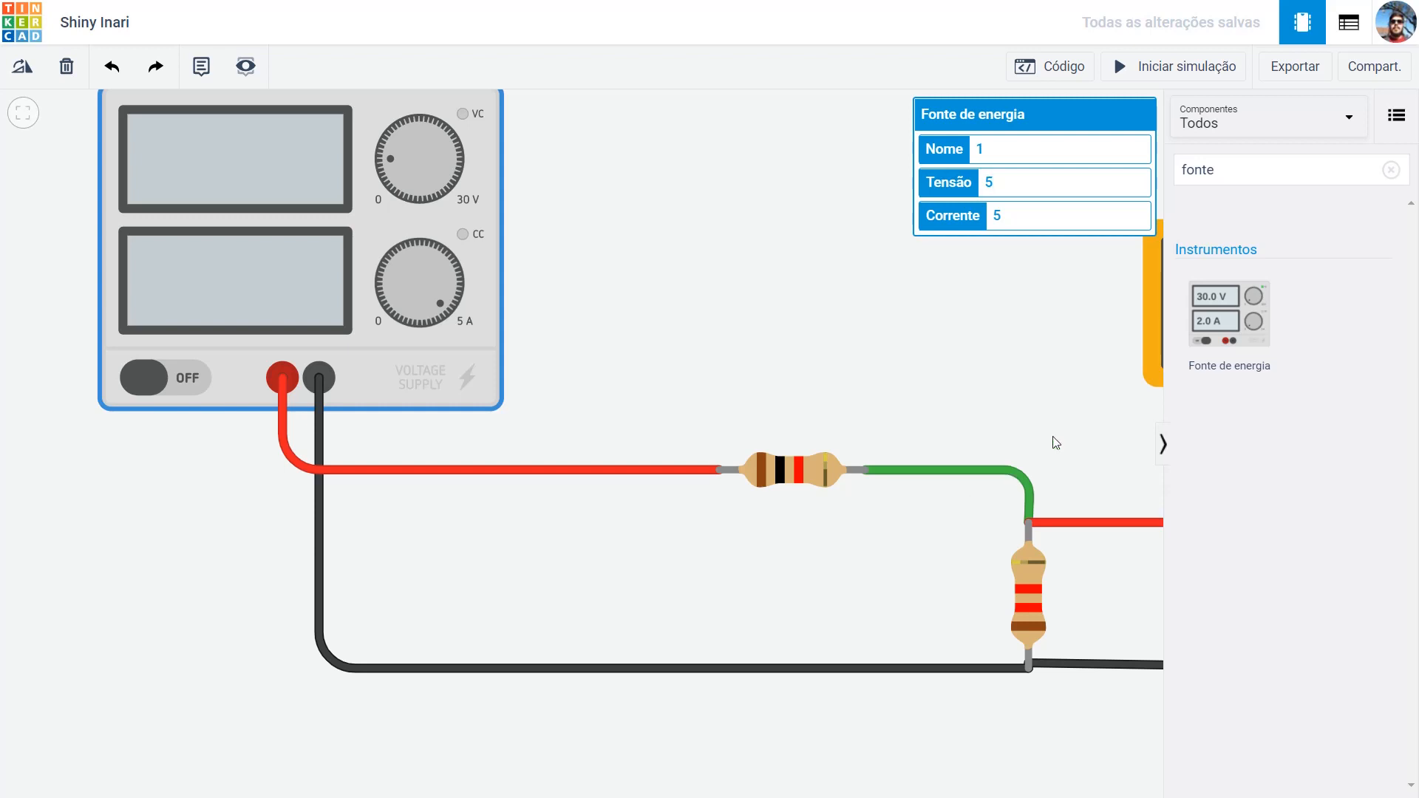
double_click(1014, 219)
type("2")
left_click(716, 323)
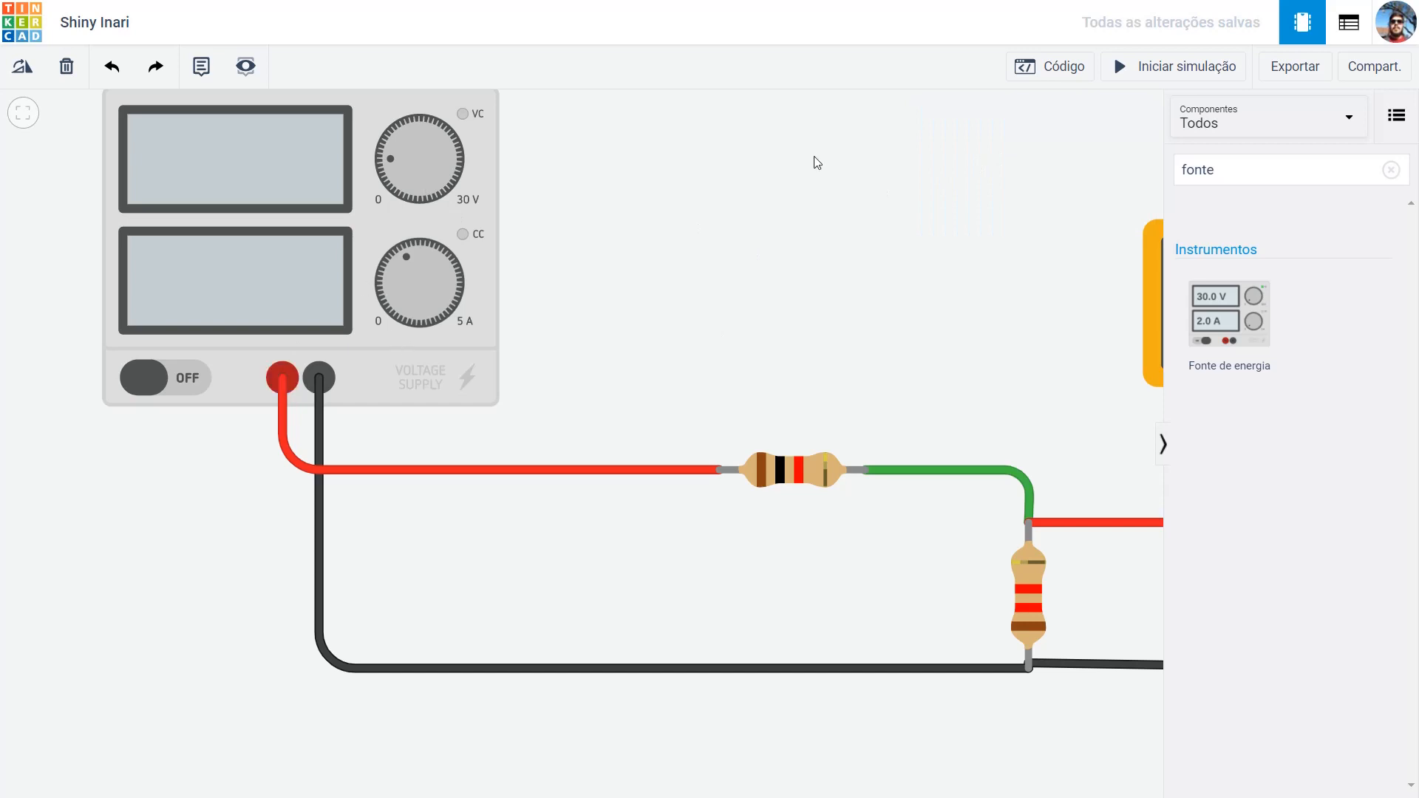
- Set the power supply's Tensão to 9 and deselect it
left_click(458, 123)
left_click(994, 185)
type("9")
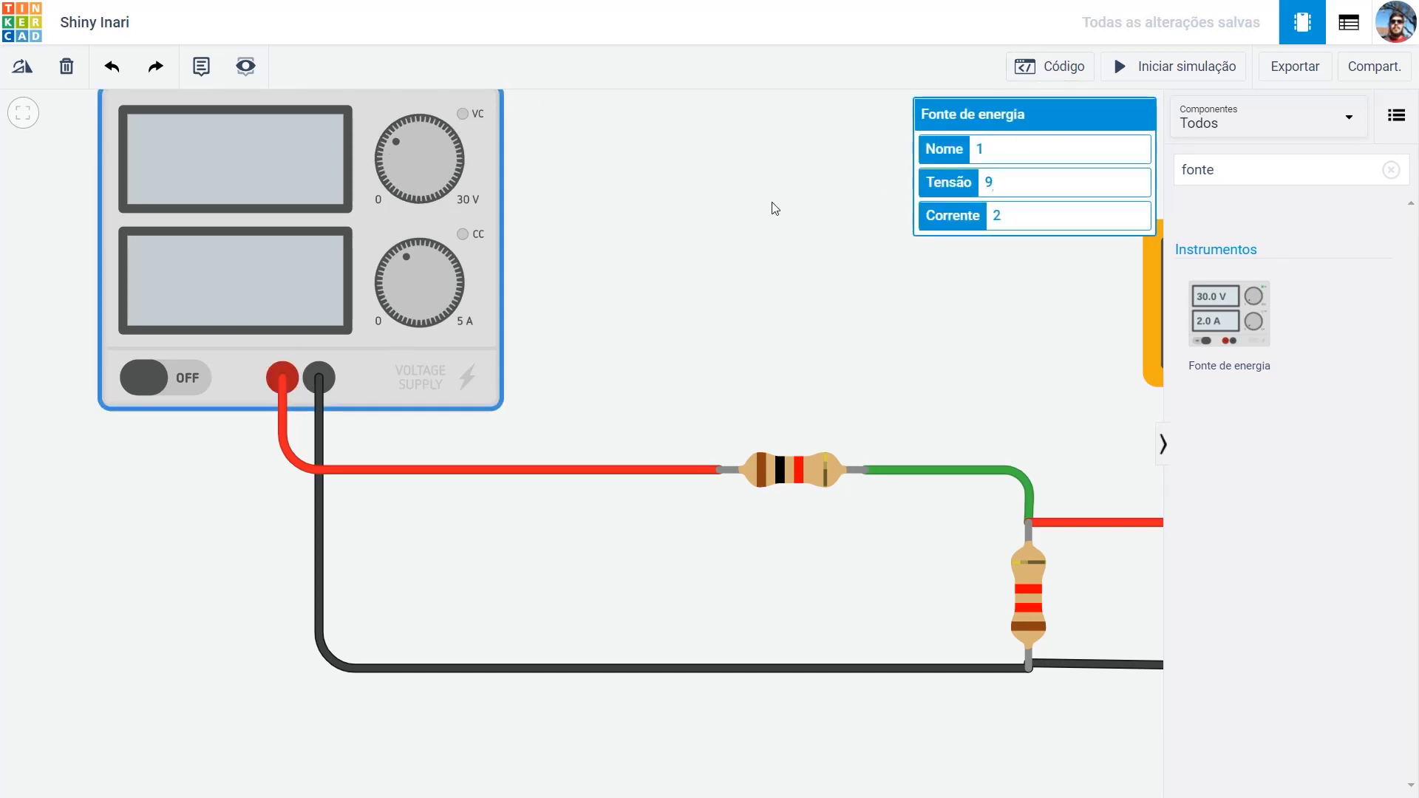
left_click(716, 210)
- Bring the whole circuit into view and run the simulation to measure the voltage across the vertical resistor
scroll(700, 254, "down", 5)
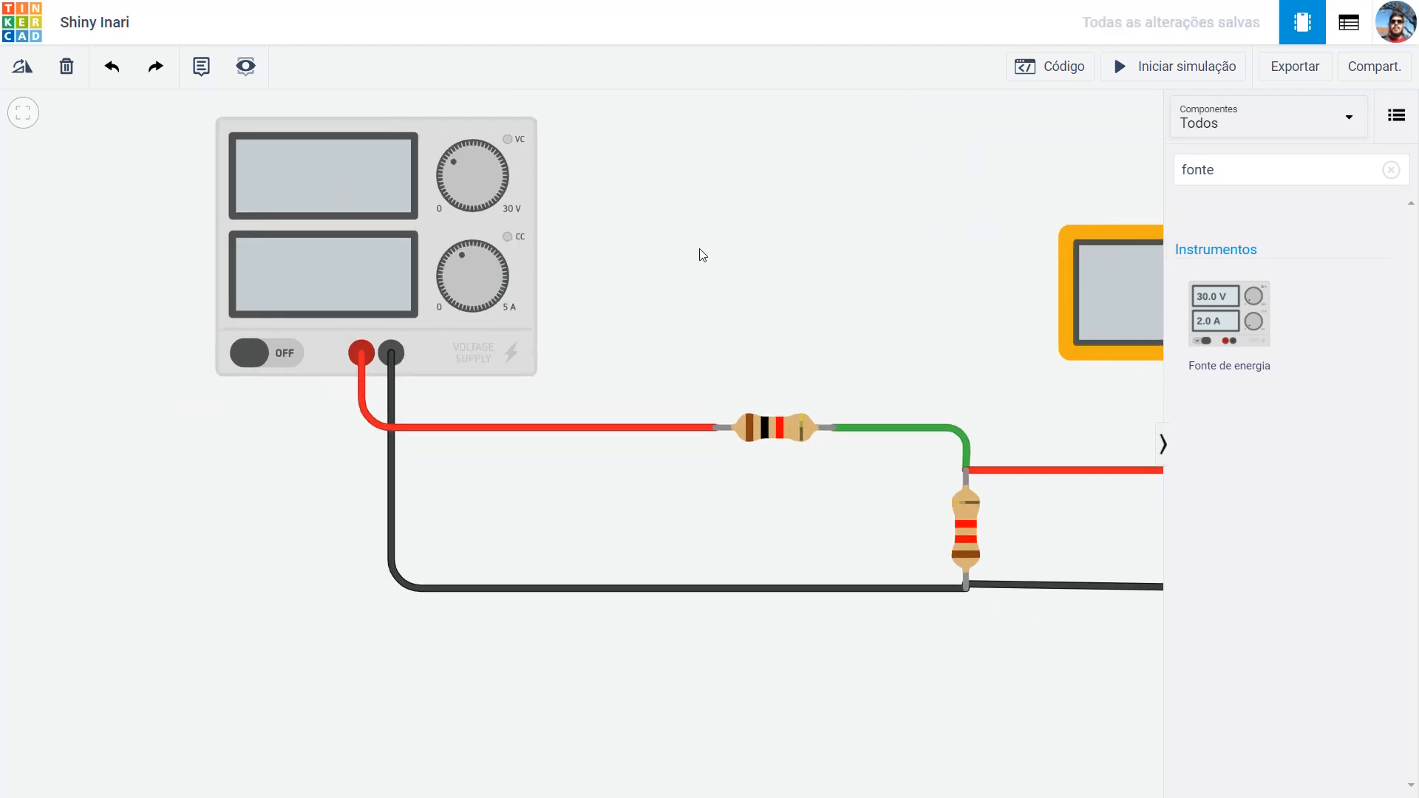
scroll(804, 246, "down", 1)
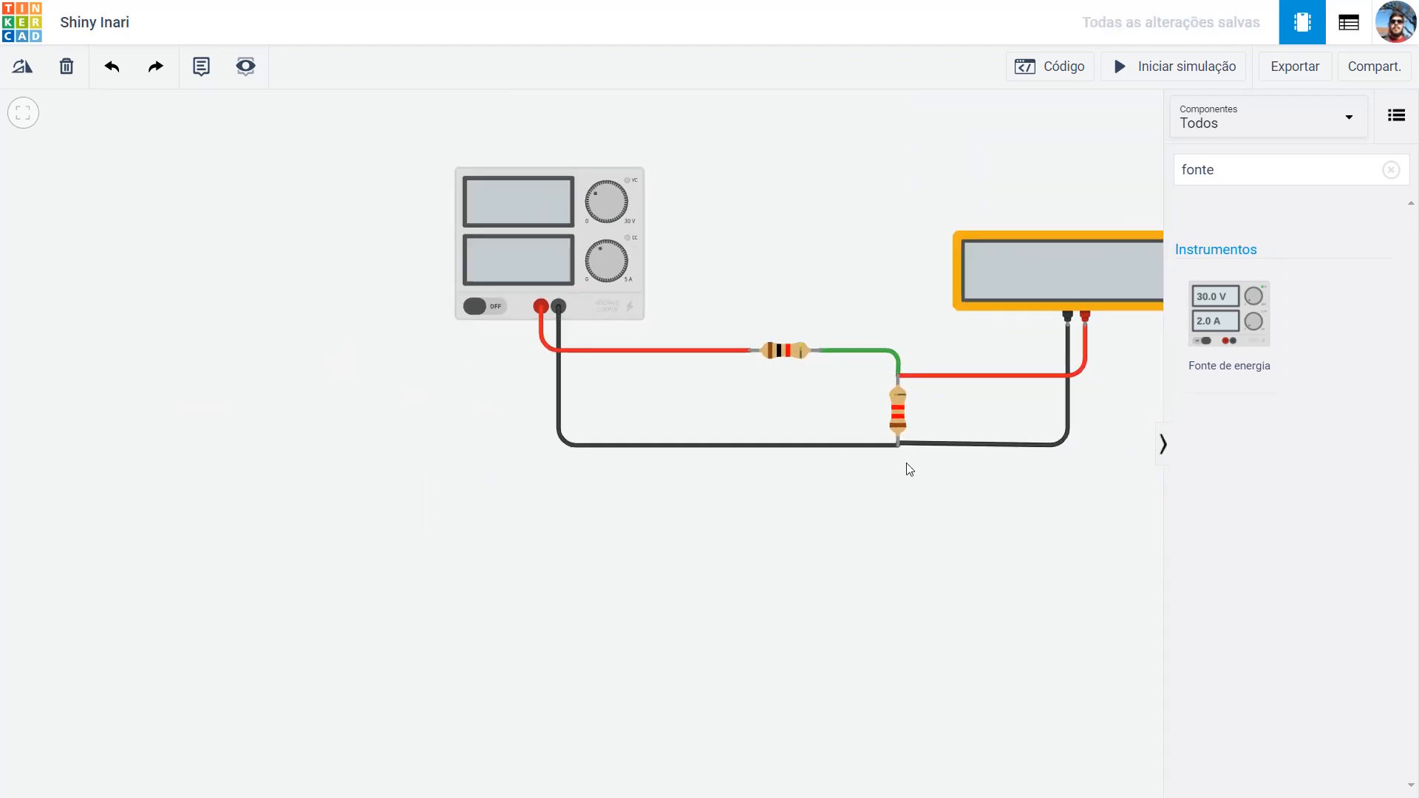
left_click_drag(1044, 481, 871, 561)
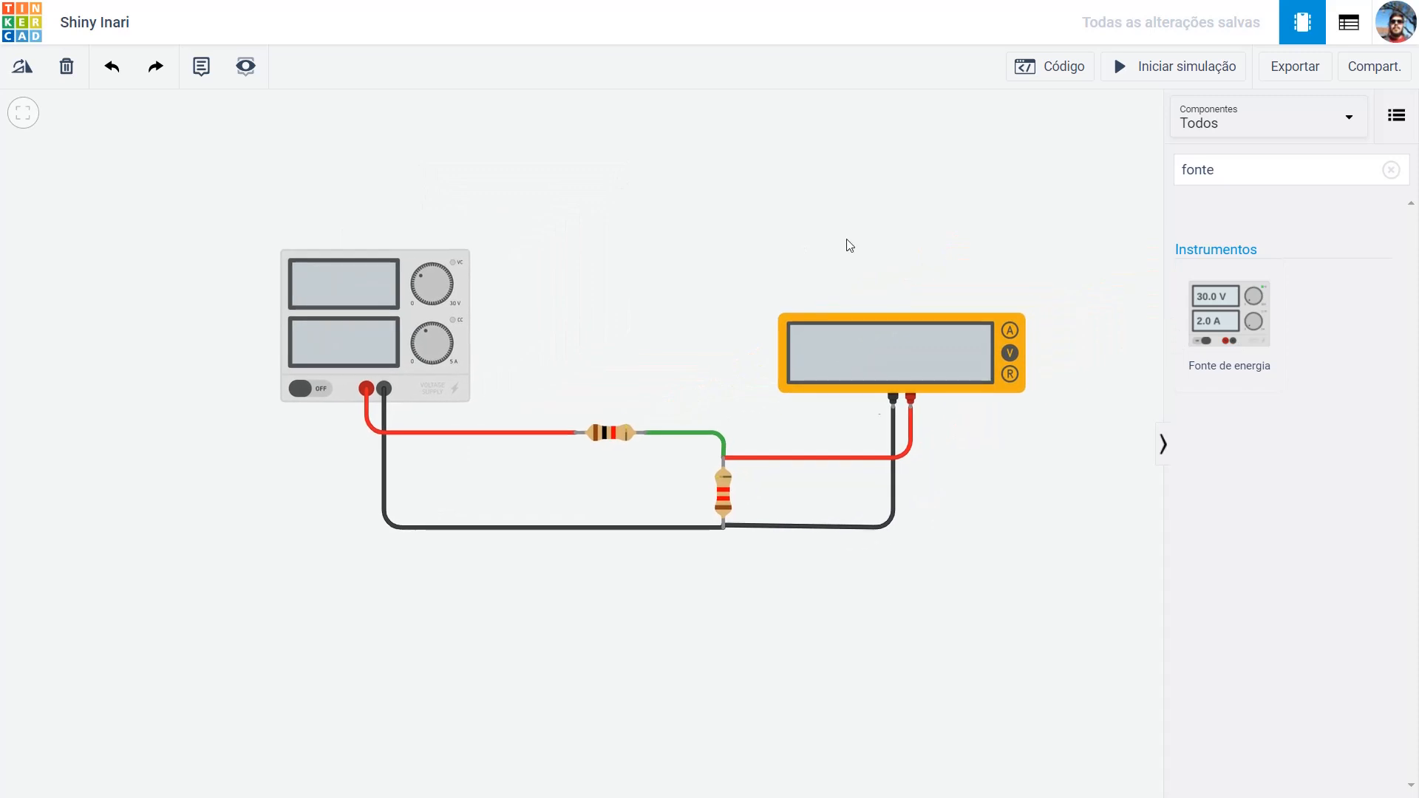
left_click(1164, 71)
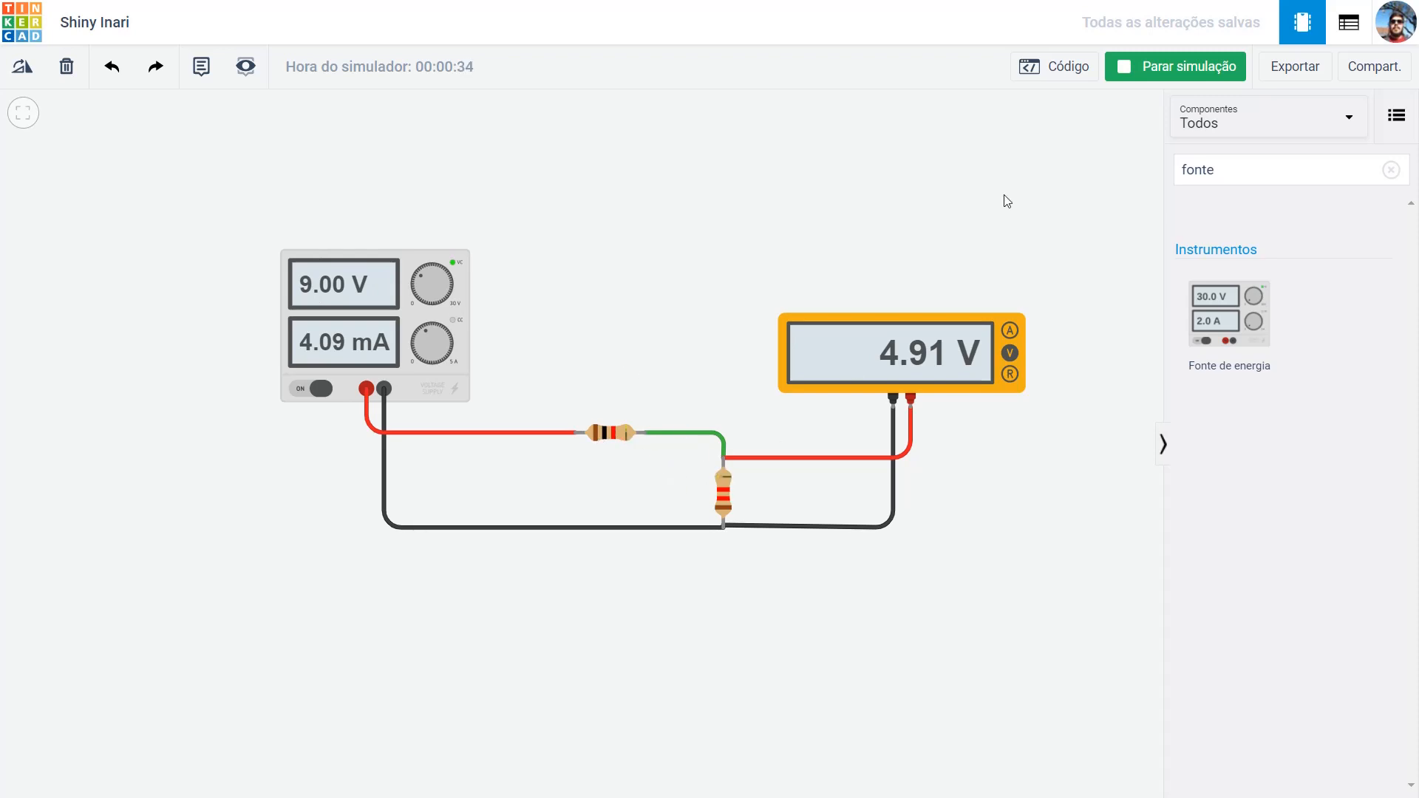
- Set the vertical resistor's resistance to 100 Ω while the simulation runs
left_click(725, 480)
left_click_drag(1070, 184, 983, 196)
left_click(1131, 181)
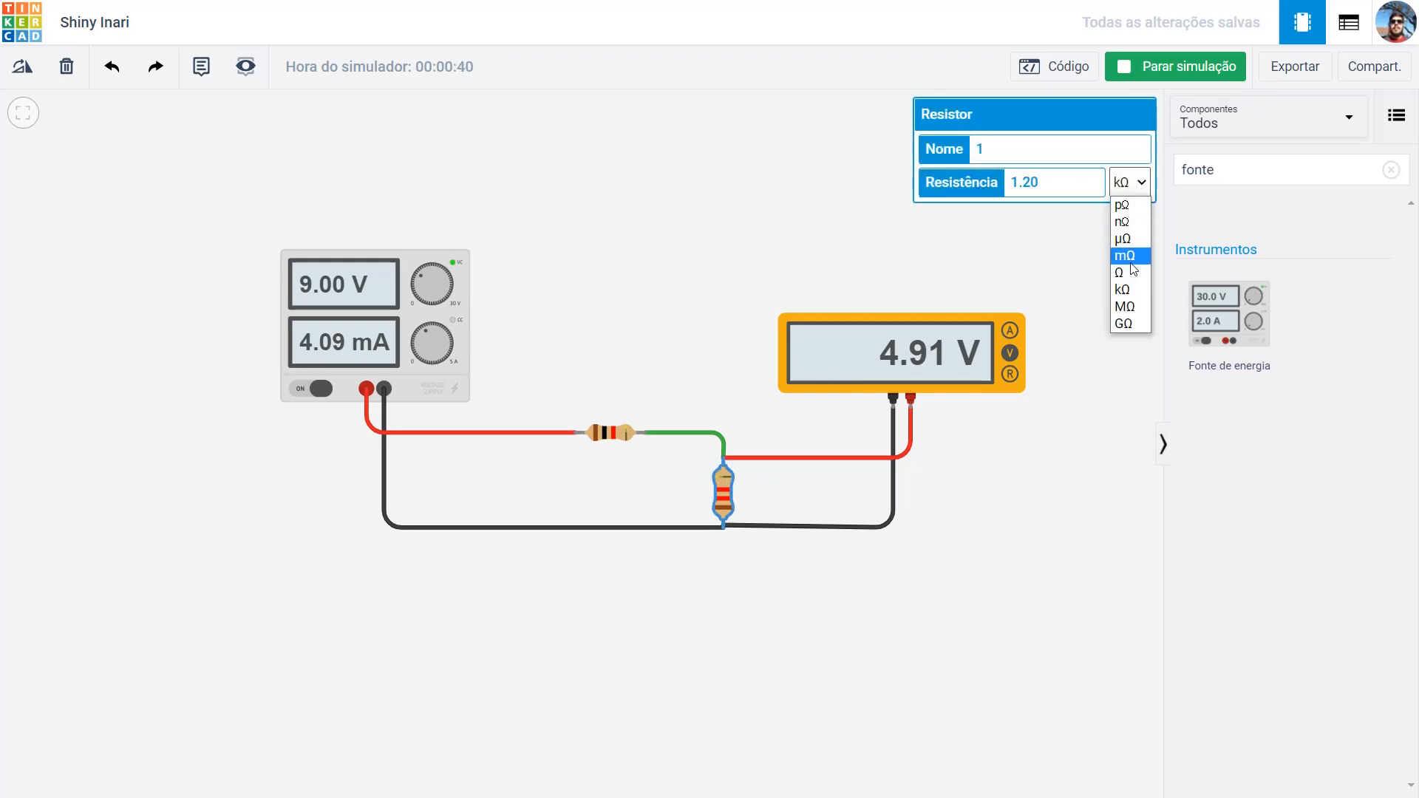
left_click(1129, 272)
double_click(1054, 180)
type("100")
left_click(758, 225)
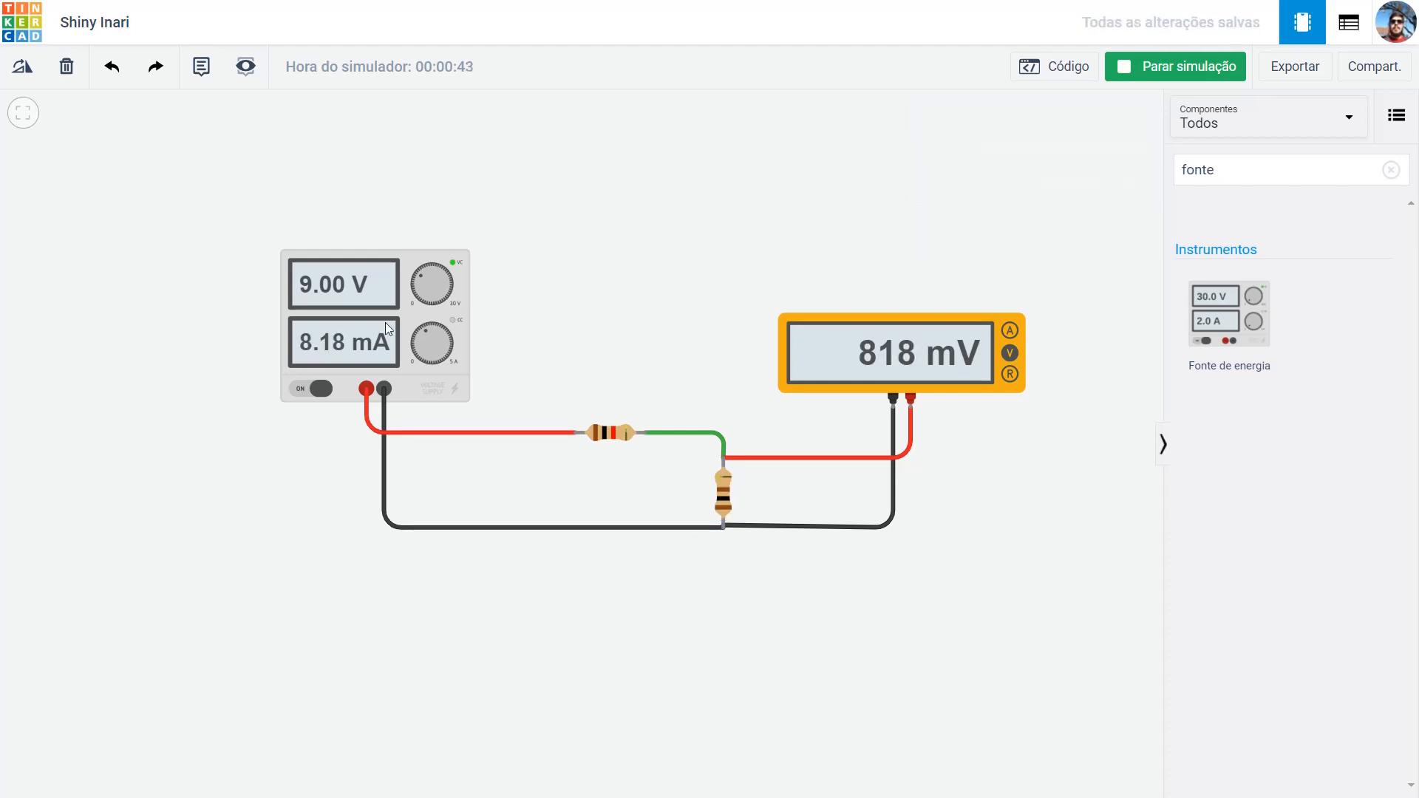
- Set the horizontal resistor's resistance to 100 Ω while the simulation runs and deselect it
left_click(624, 432)
left_click(1141, 184)
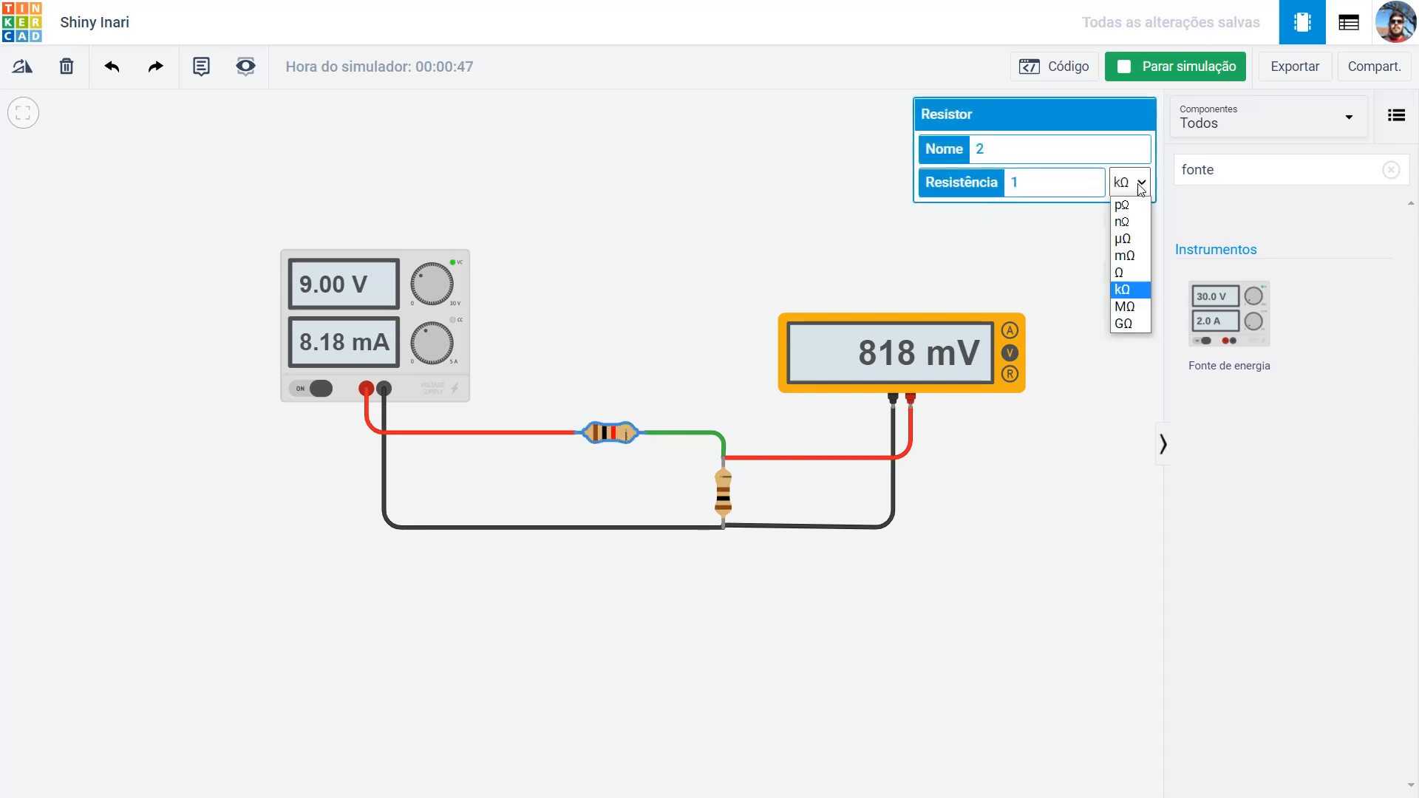
left_click(1060, 185)
type("00")
left_click(1131, 182)
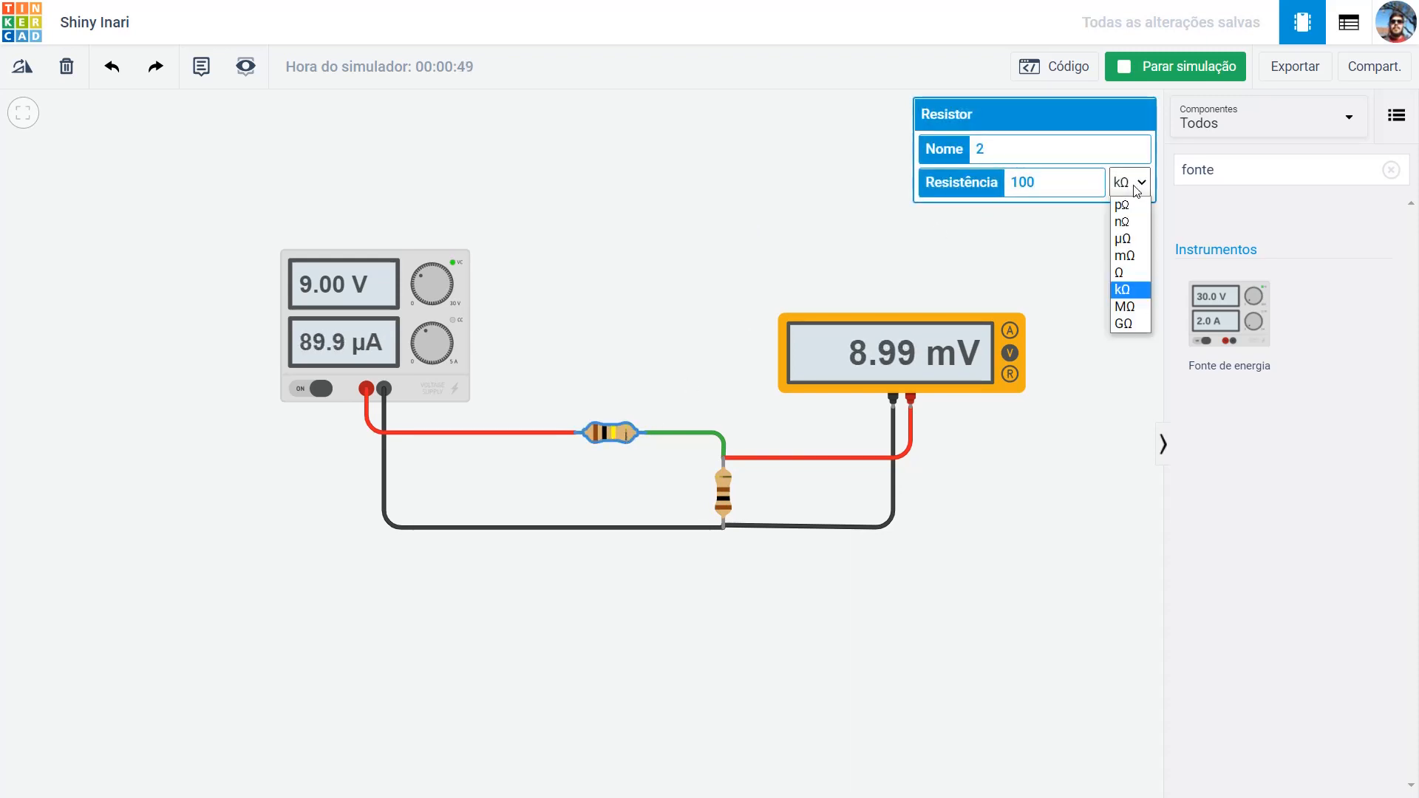
left_click(1129, 275)
left_click(763, 222)
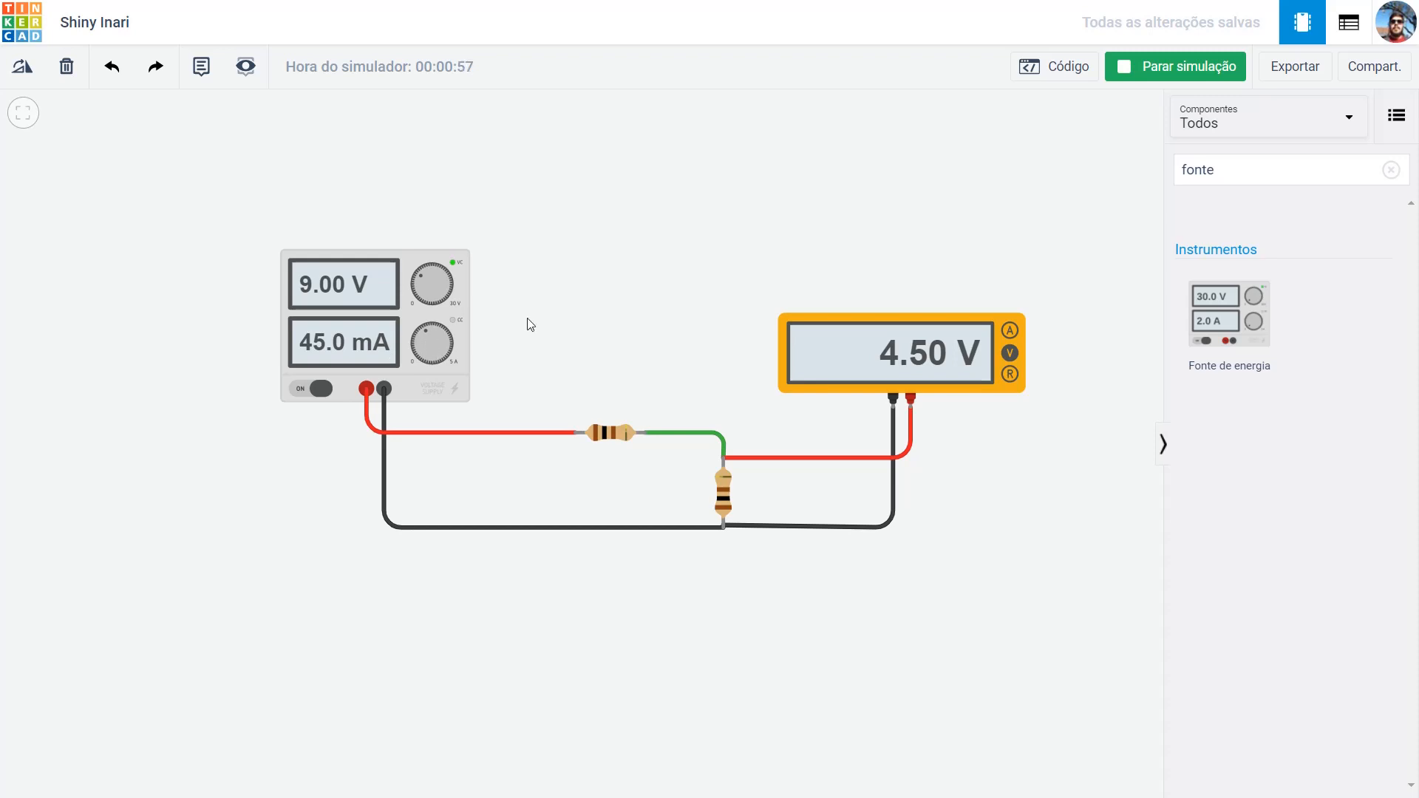
- Reduce the resistance of the horizontal resistor and of the vertical resistor to 10 Ω each
left_click(626, 433)
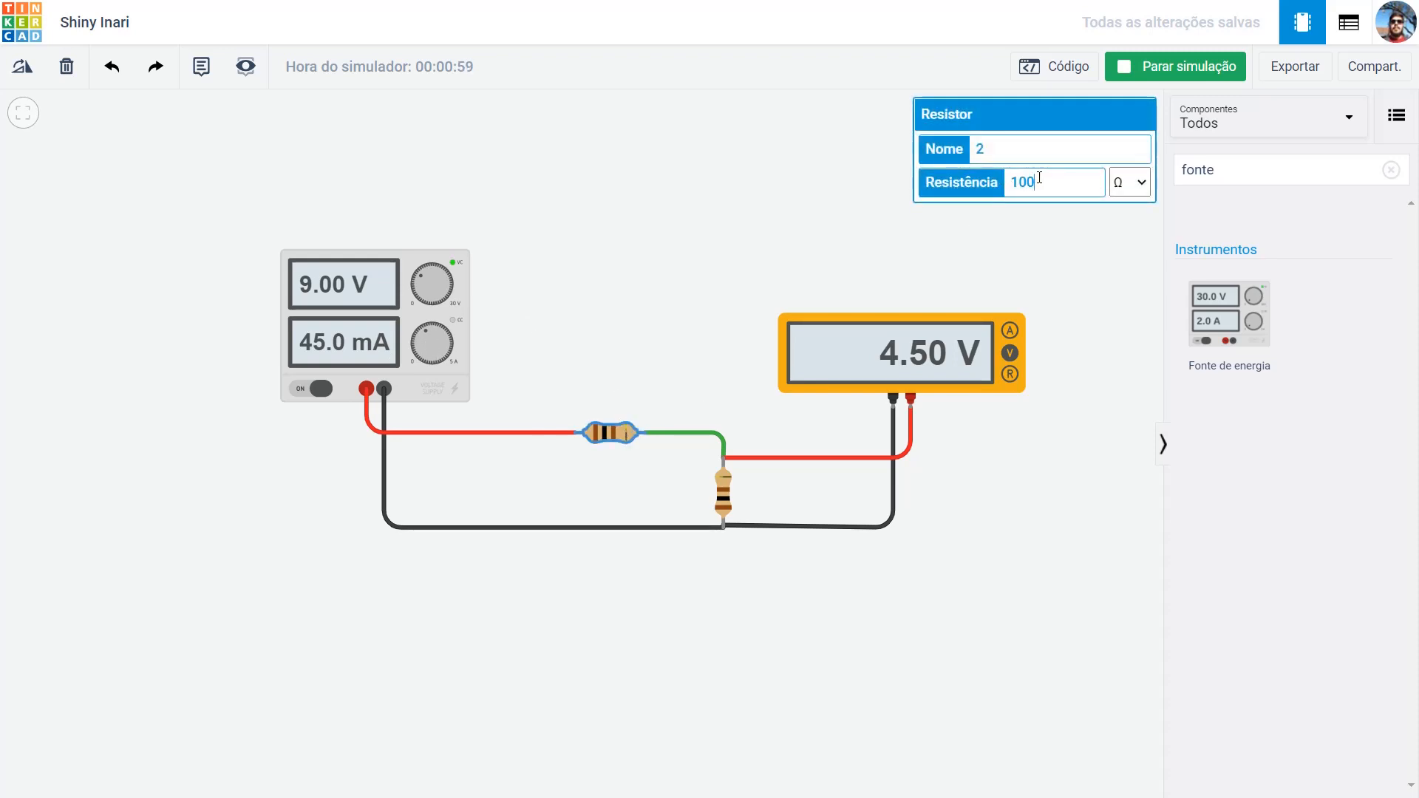
key("BackSpace")
left_click(722, 177)
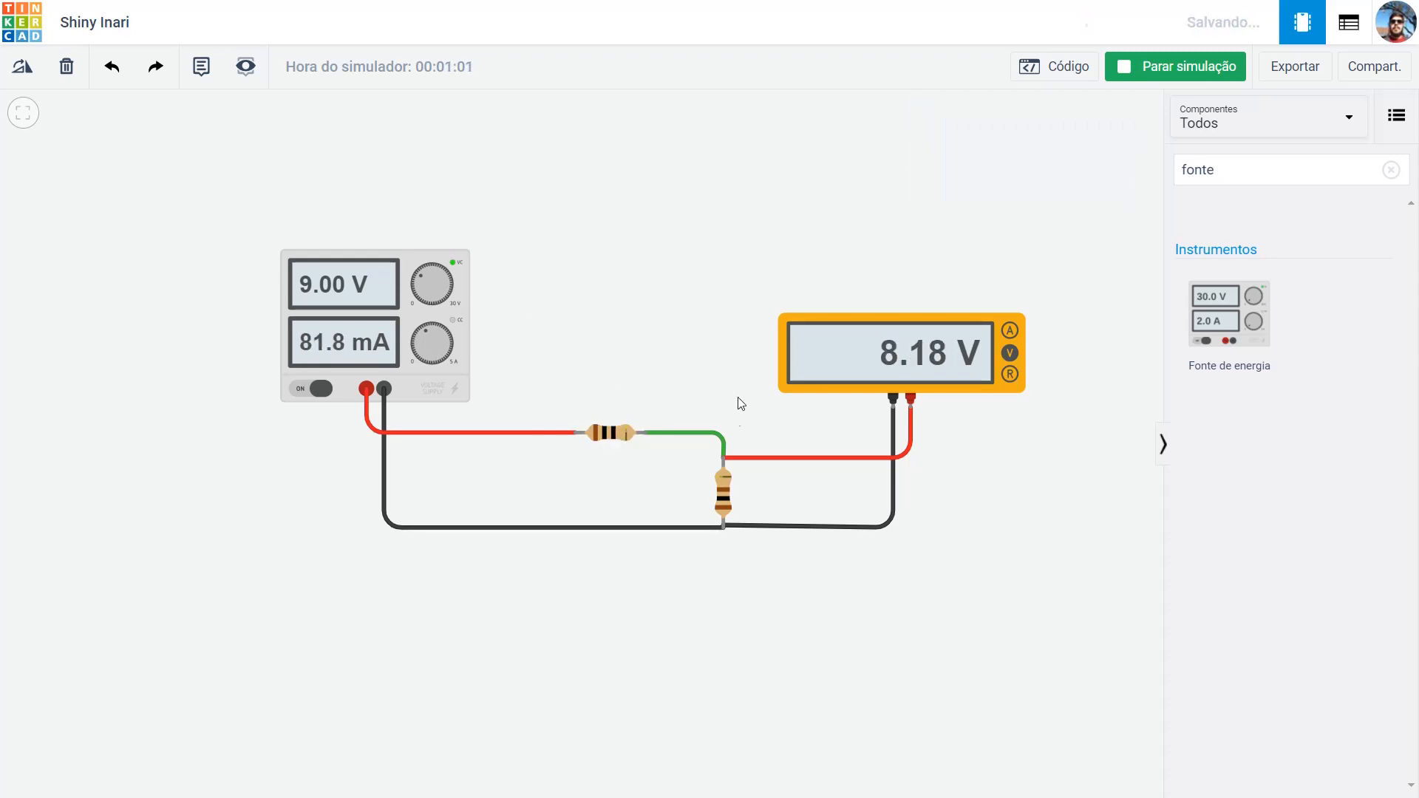
left_click(723, 491)
left_click(773, 229)
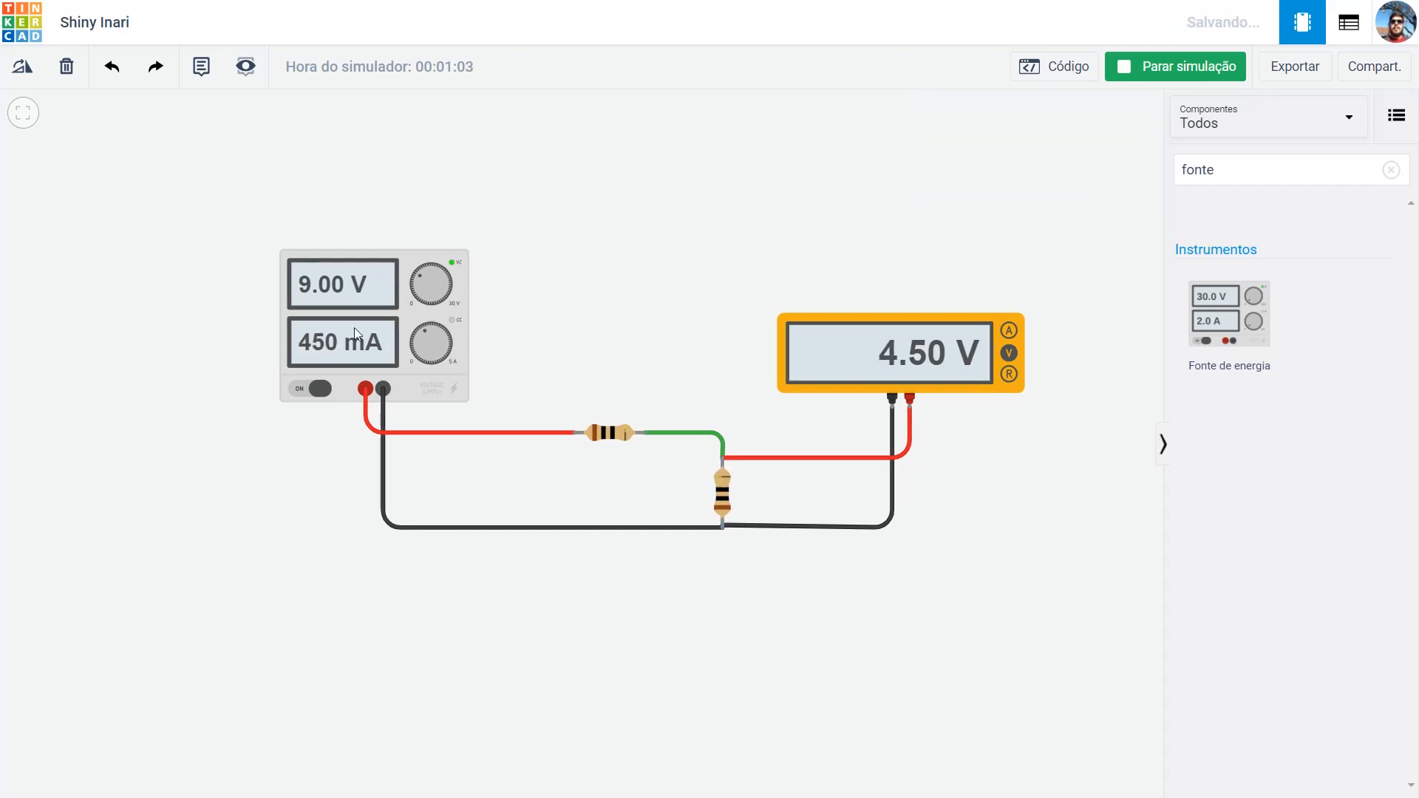
- Reduce both the horizontal and the vertical resistor to 1 Ω each while the simulation runs
left_click(632, 430)
left_click(1033, 180)
key("BackSpace")
left_click(721, 482)
left_click(682, 215)
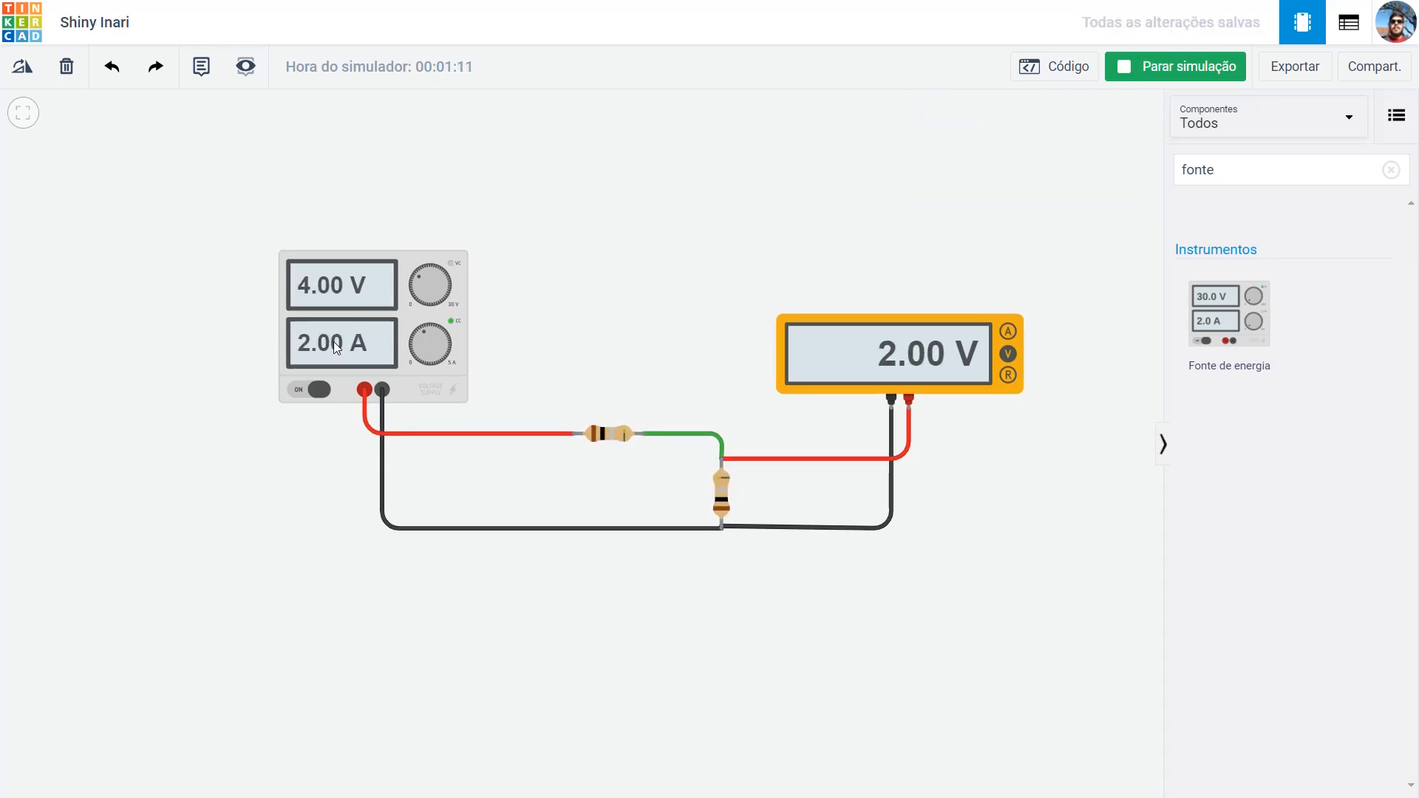
- Check the Tensão and Corrente settings of the power supply against its displays and deselect it
left_click(402, 312)
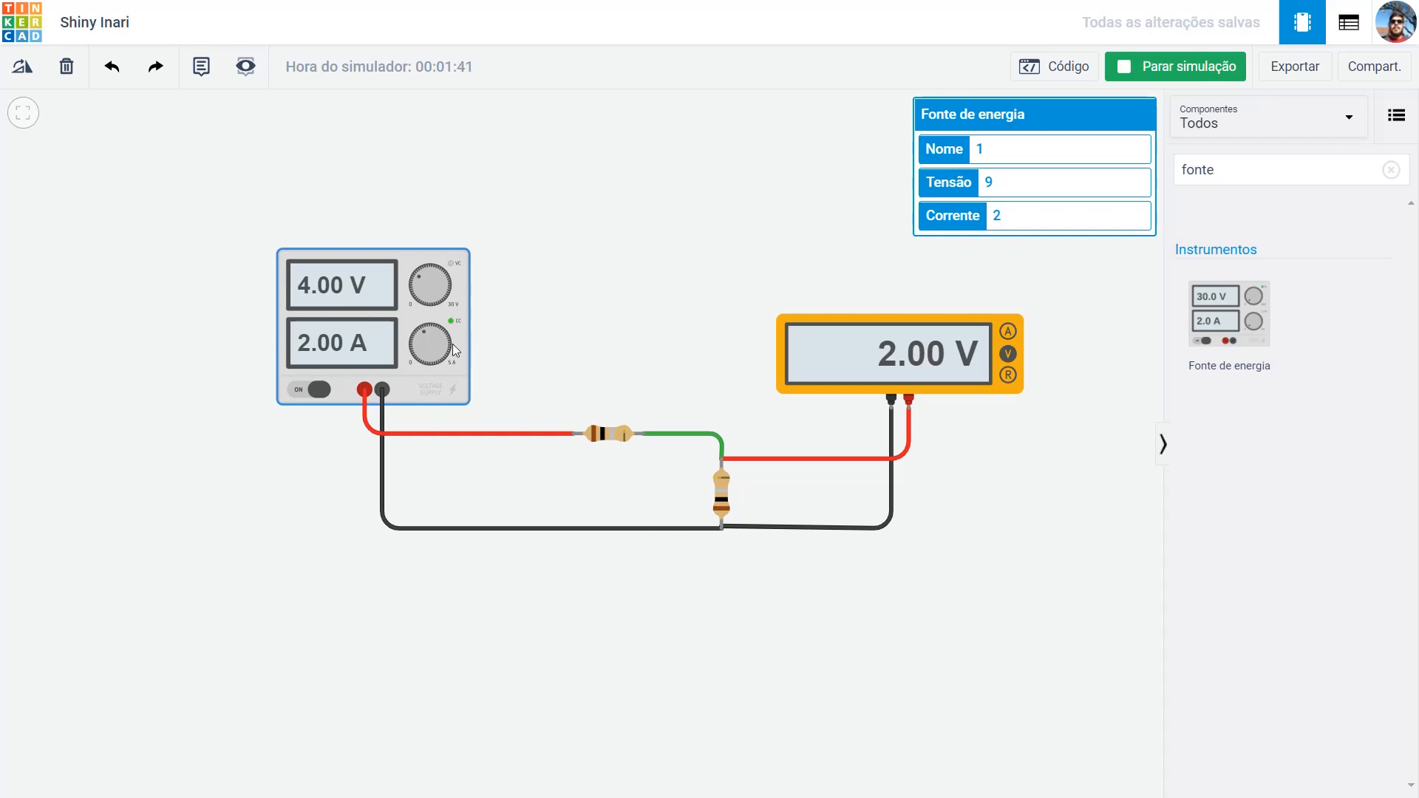
left_click(1026, 180)
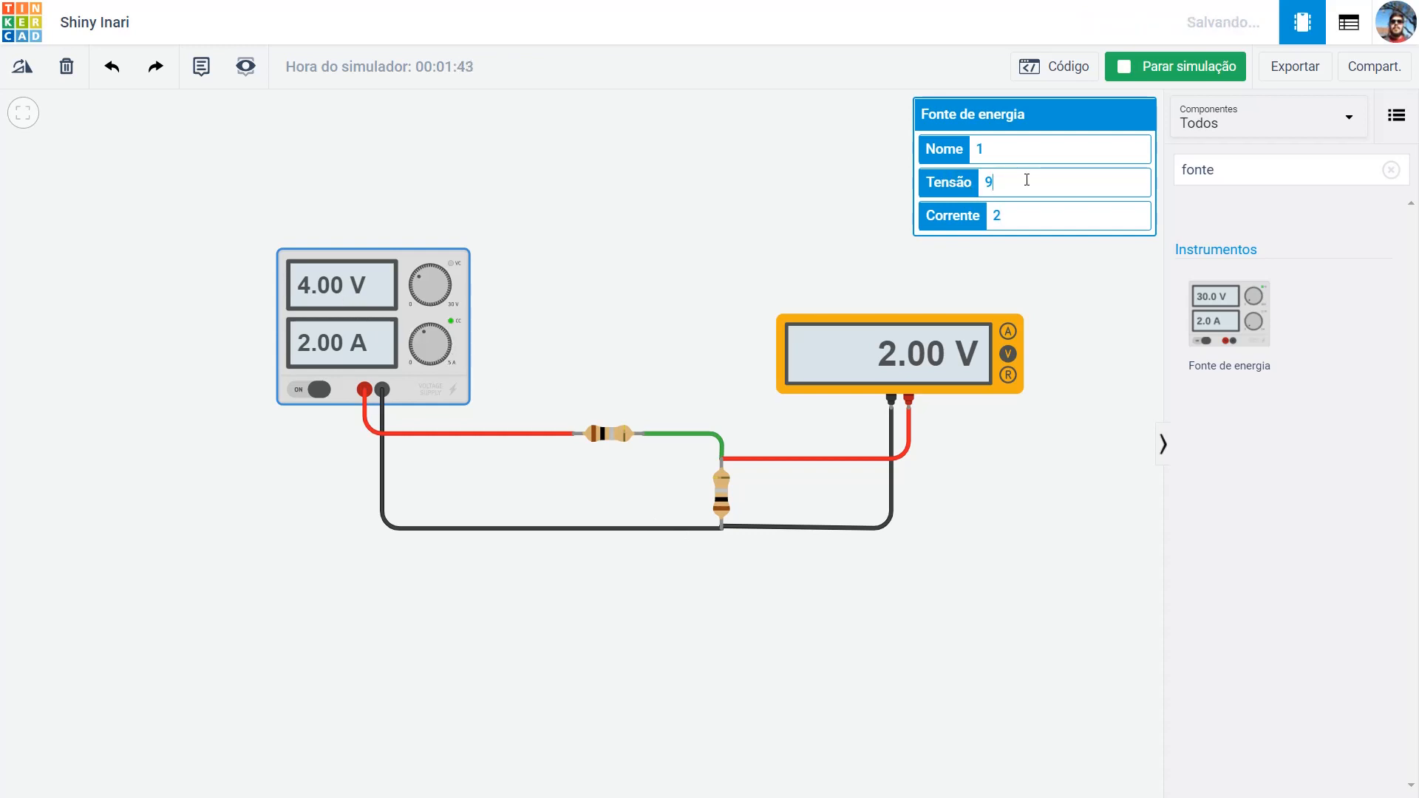
left_click(1016, 215)
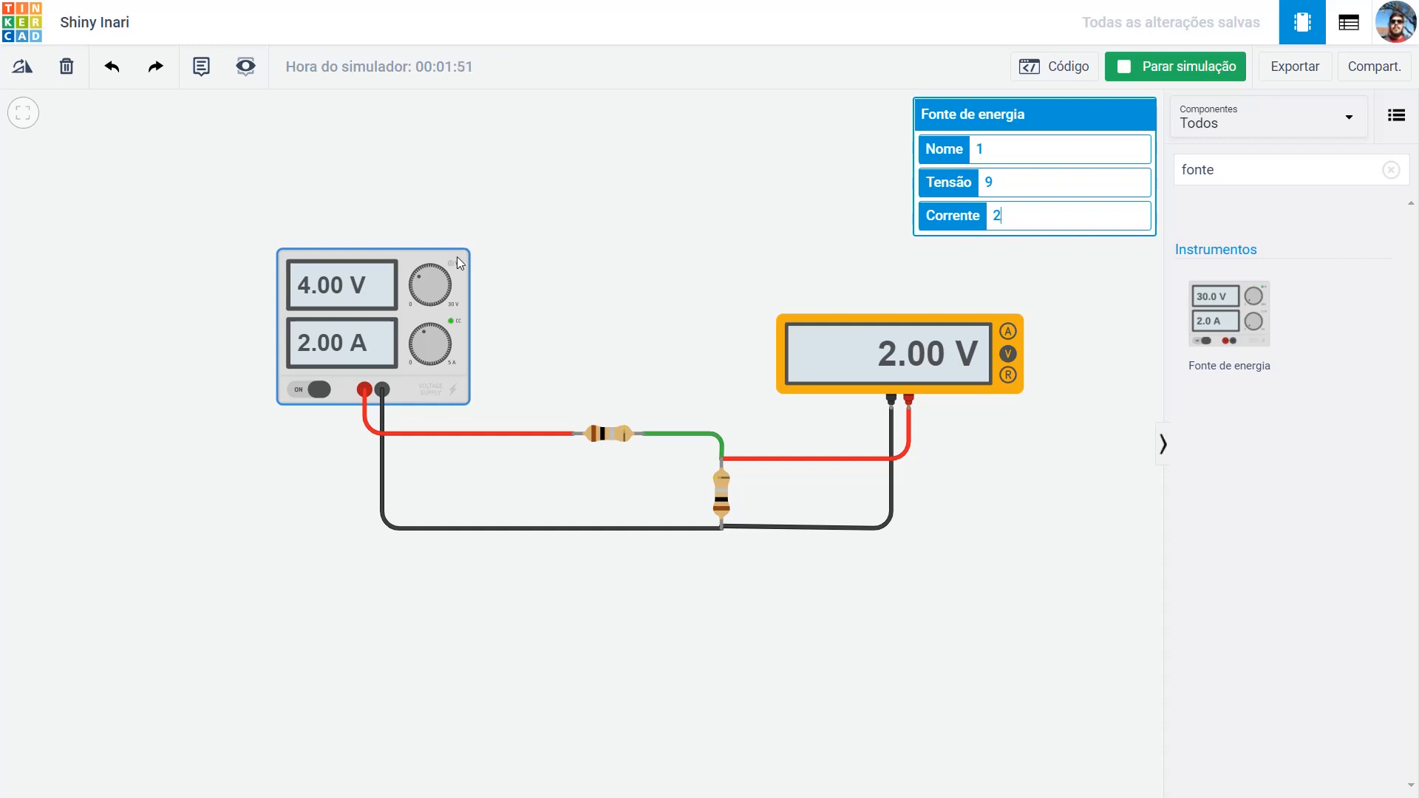
left_click(573, 334)
- Set the vertical resistor's resistance to 0.5 Ω and deselect it
left_click(727, 479)
left_click(1033, 183)
key("BackSpace")
type("0")
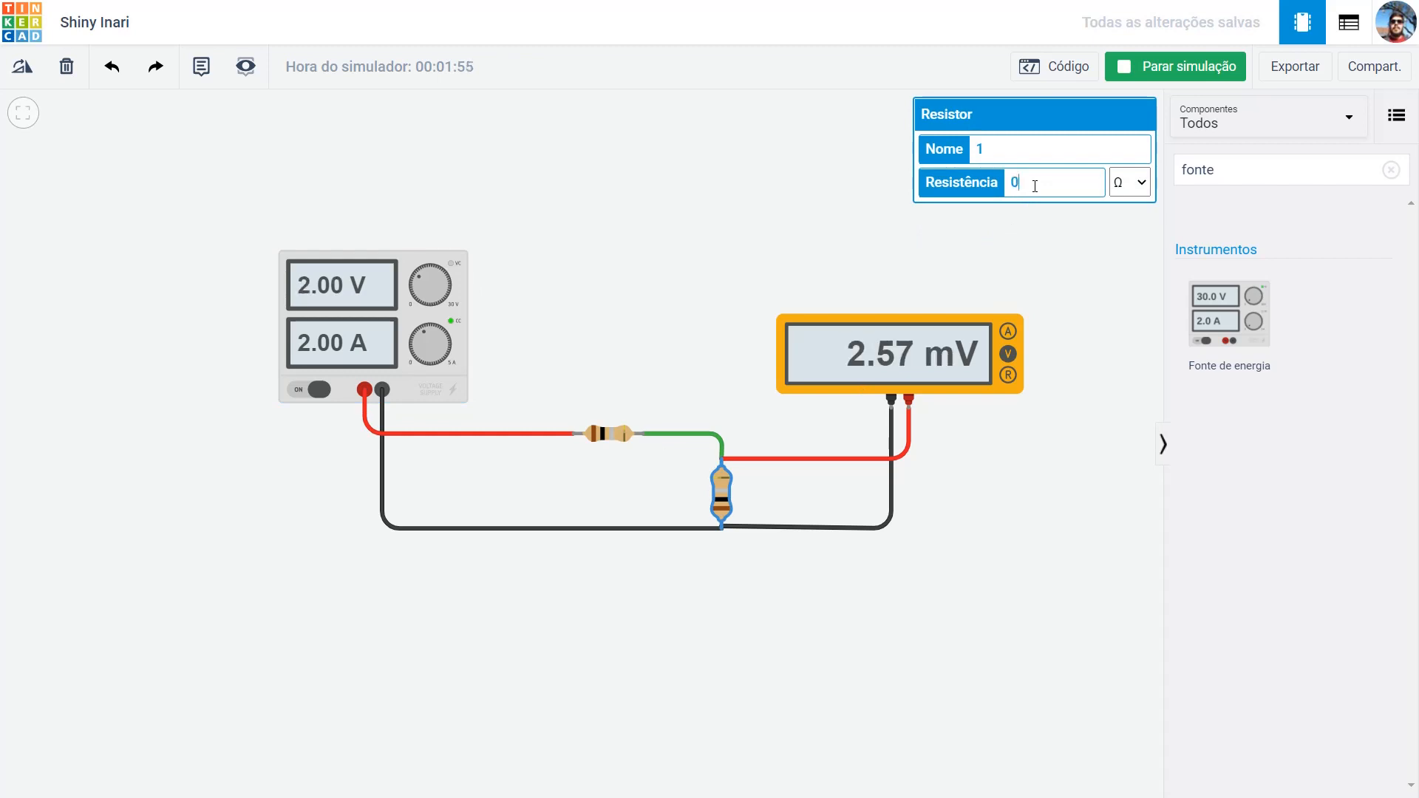
type(".5")
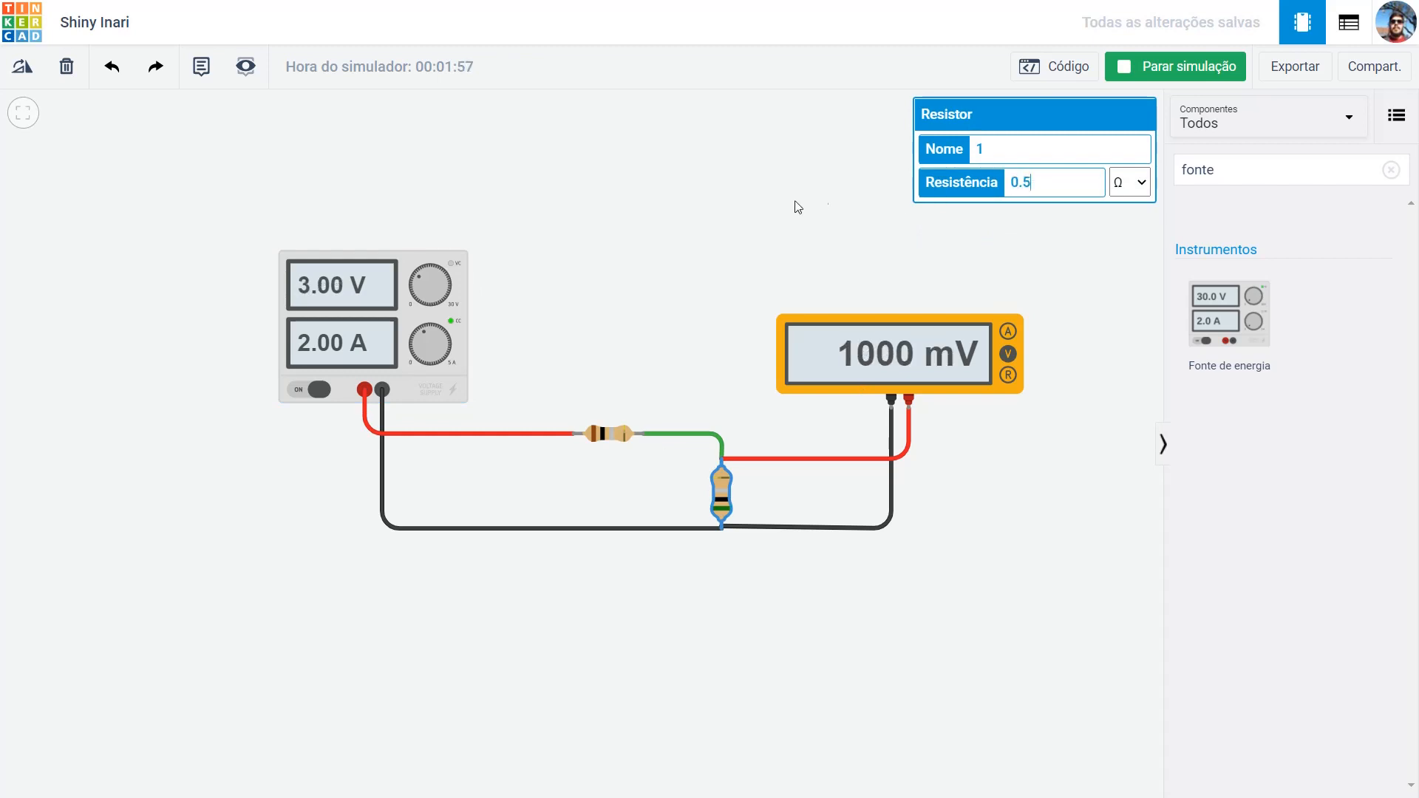
left_click(794, 205)
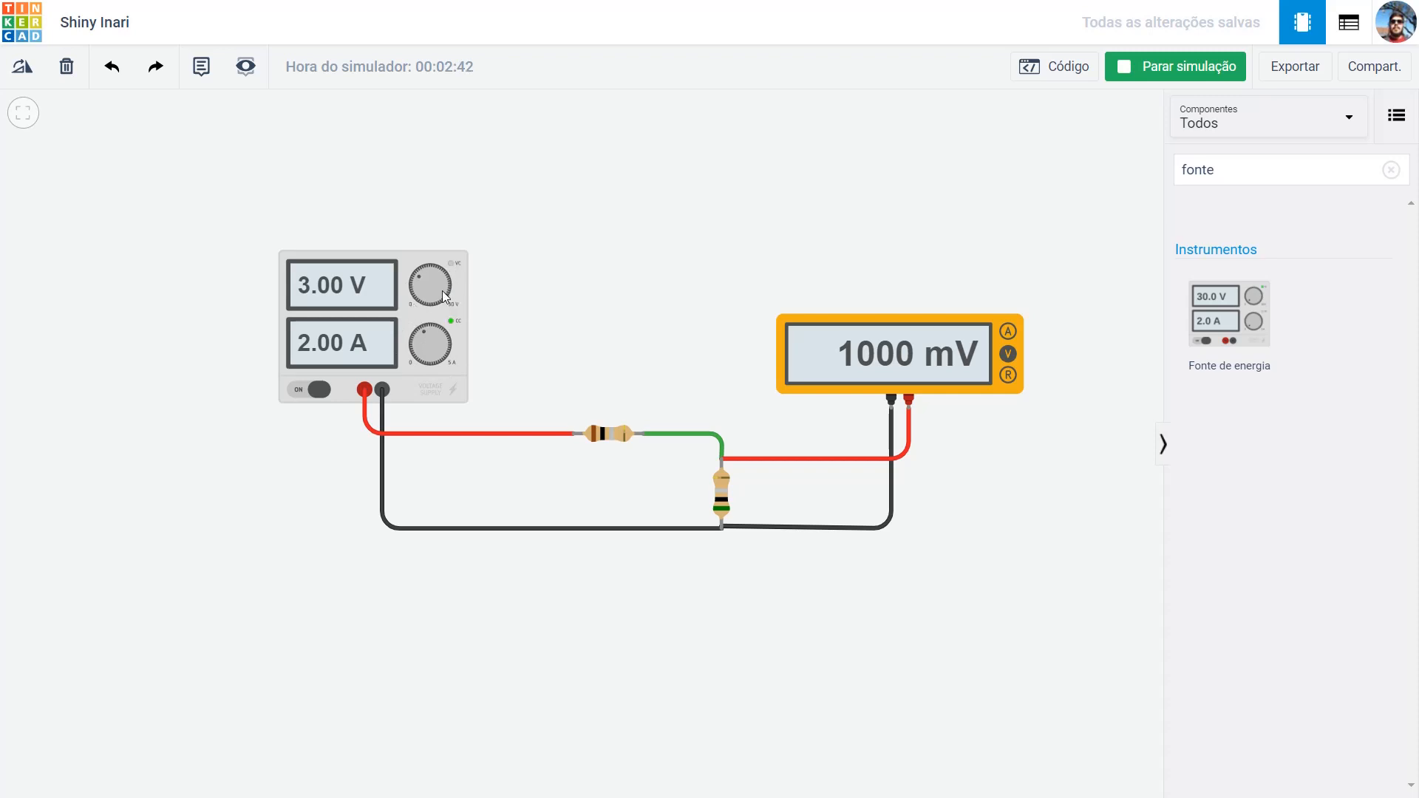
- Lower the power supply's voltage with its knob to 2.80 V, and raise it again until the supply delivers 3.00 V at 2.00 A
mouse_move(419, 276)
left_mouse_down()
mouse_move(426, 263)
mouse_move(405, 290)
mouse_move(417, 311)
mouse_move(401, 296)
left_mouse_up()
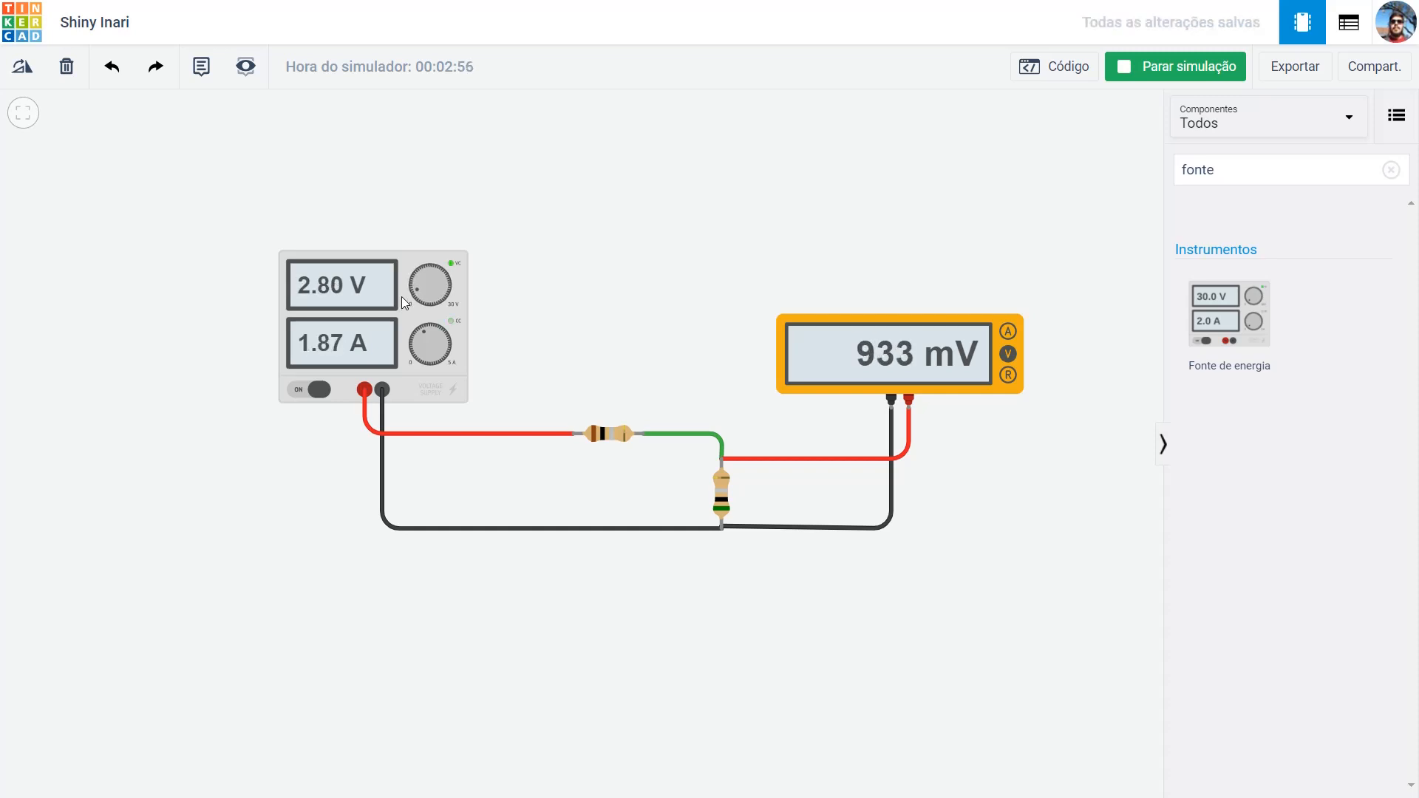
scroll(401, 296, "up", 3)
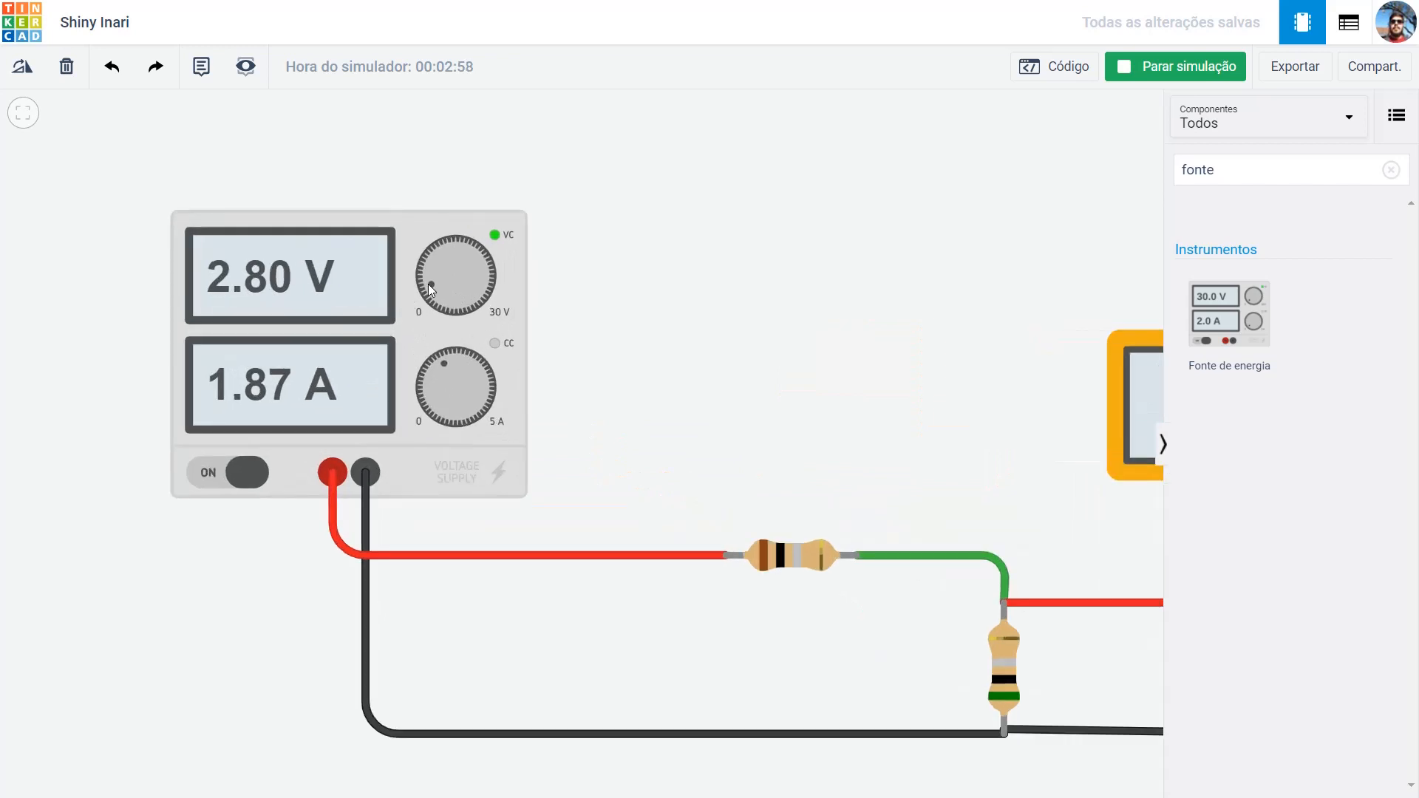
left_click_drag(428, 284, 432, 229)
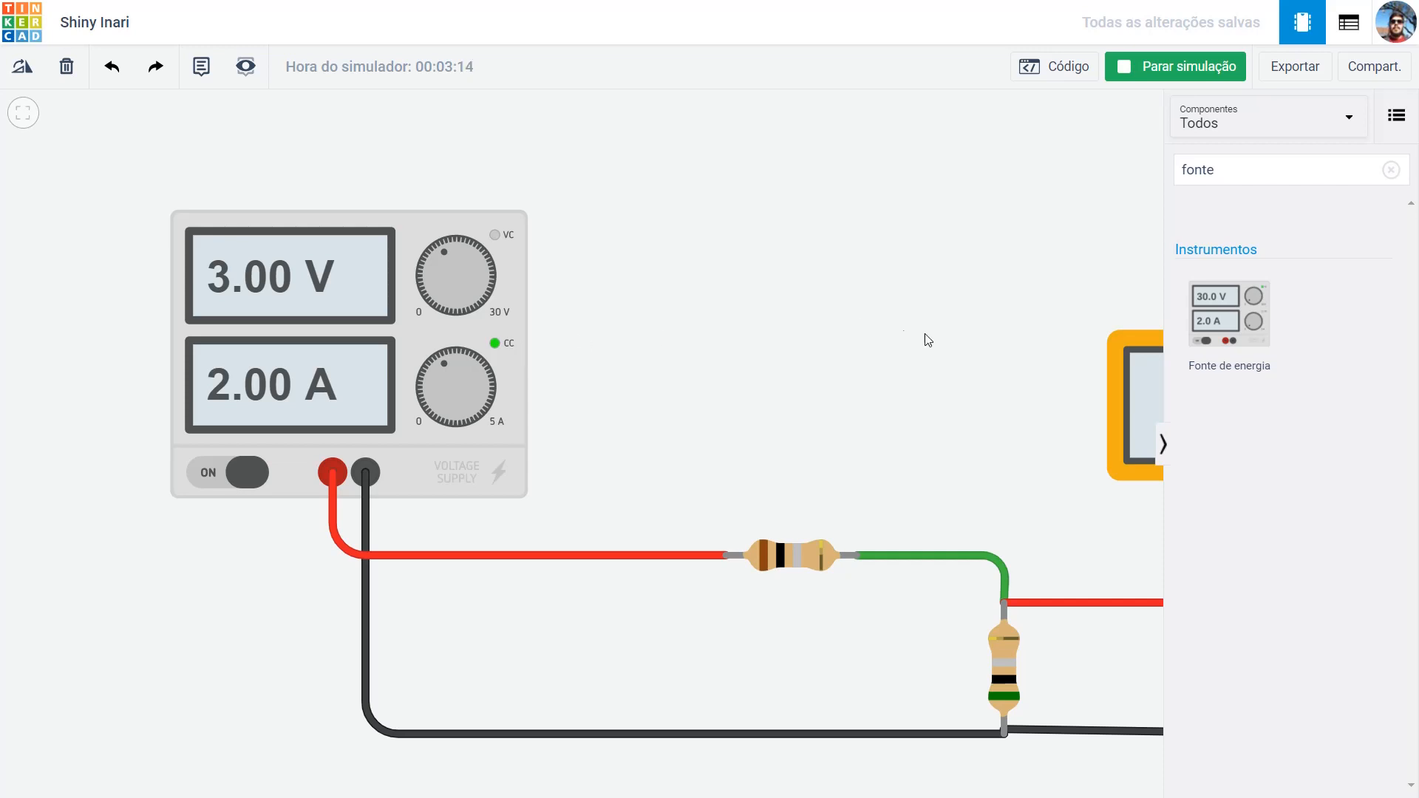
- Bring the whole circuit, including the multimeter, back into view
scroll(929, 340, "down", 6)
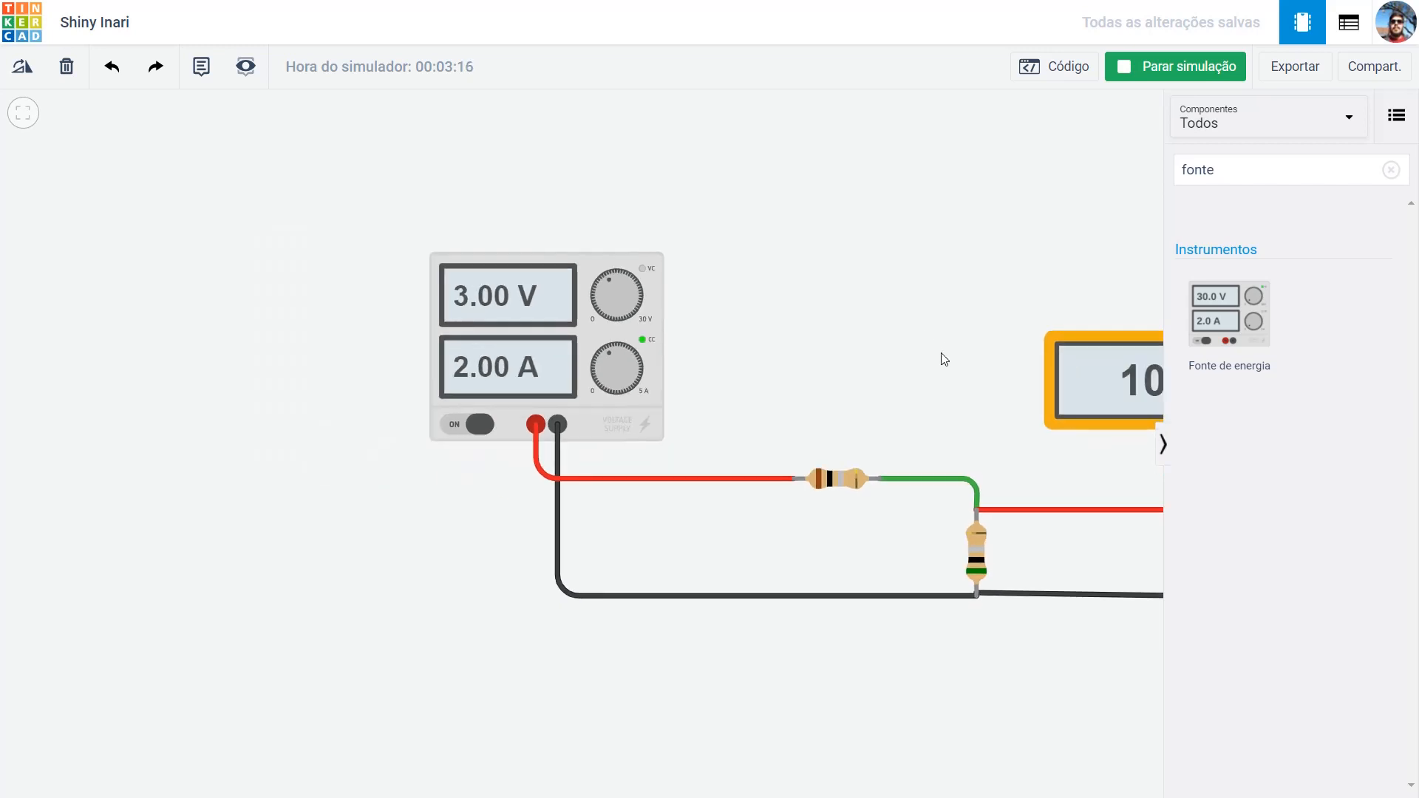
left_click_drag(891, 410, 603, 459)
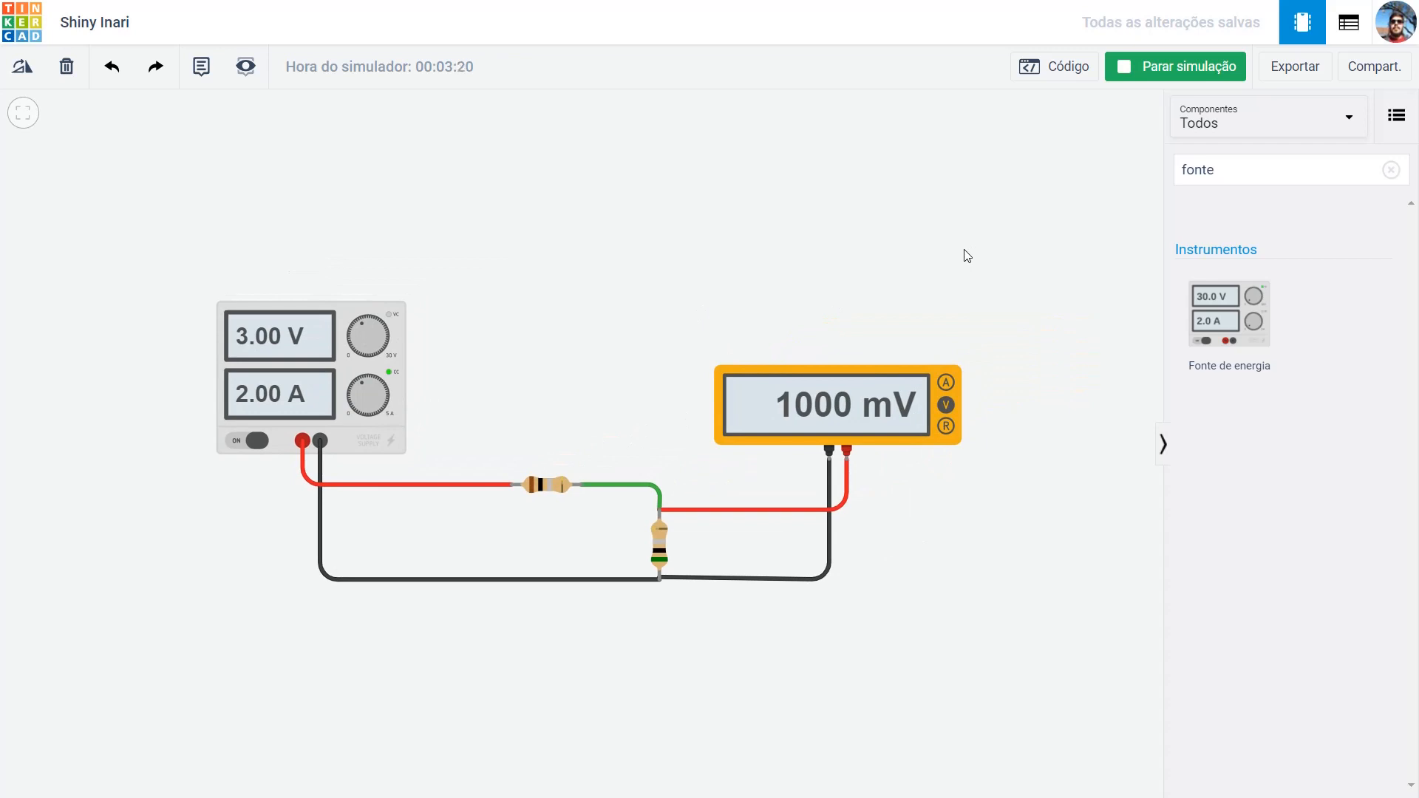
left_click_drag(731, 300, 745, 228)
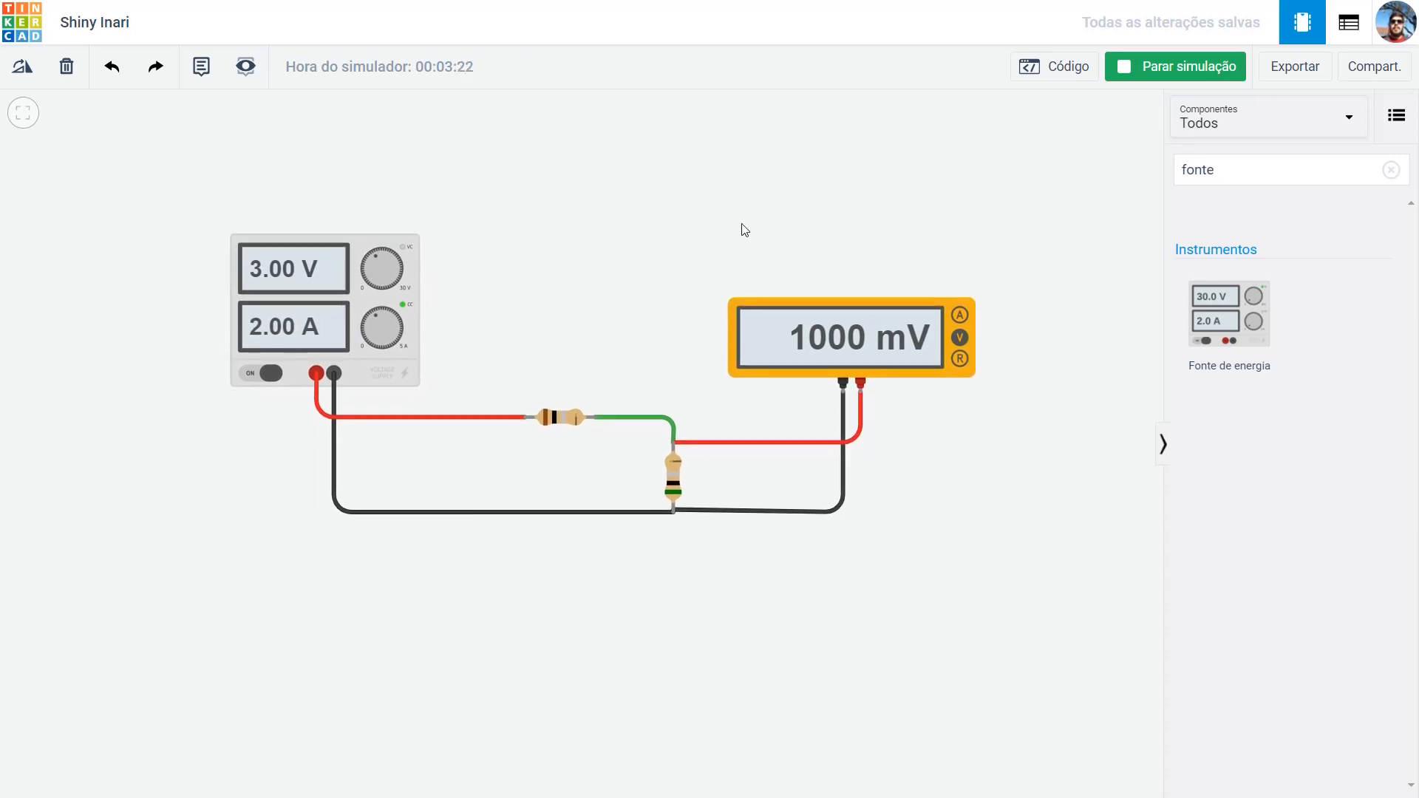
left_click_drag(659, 313, 654, 331)
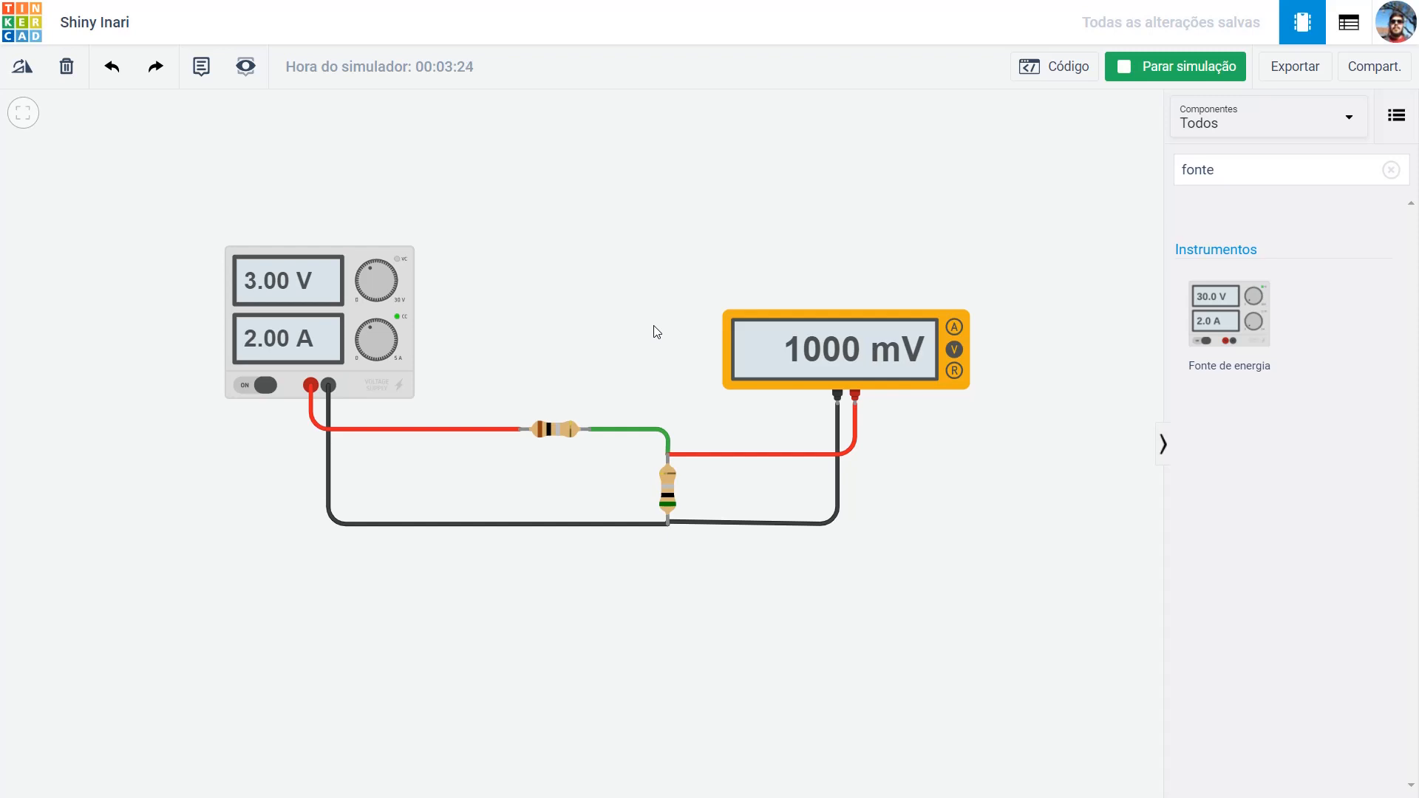